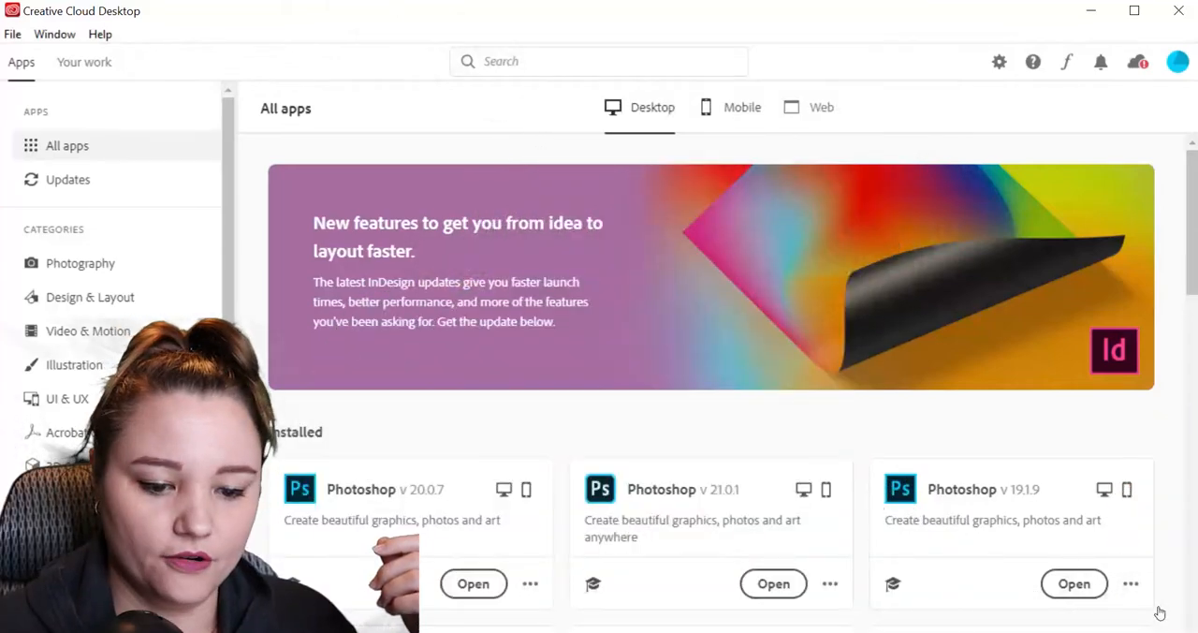
# Look over the mobile, web and desktop app listings and examine which Adobe apps and versions are installed.
pyautogui.press('Right')
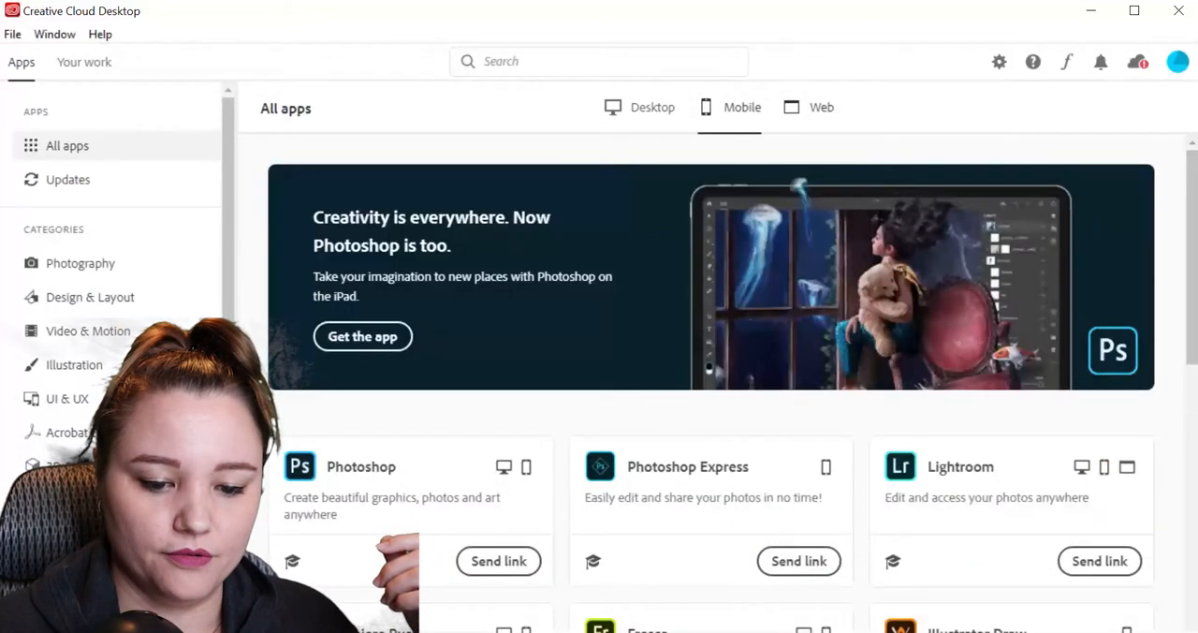
pyautogui.press('Right')
pyautogui.click(639, 108)
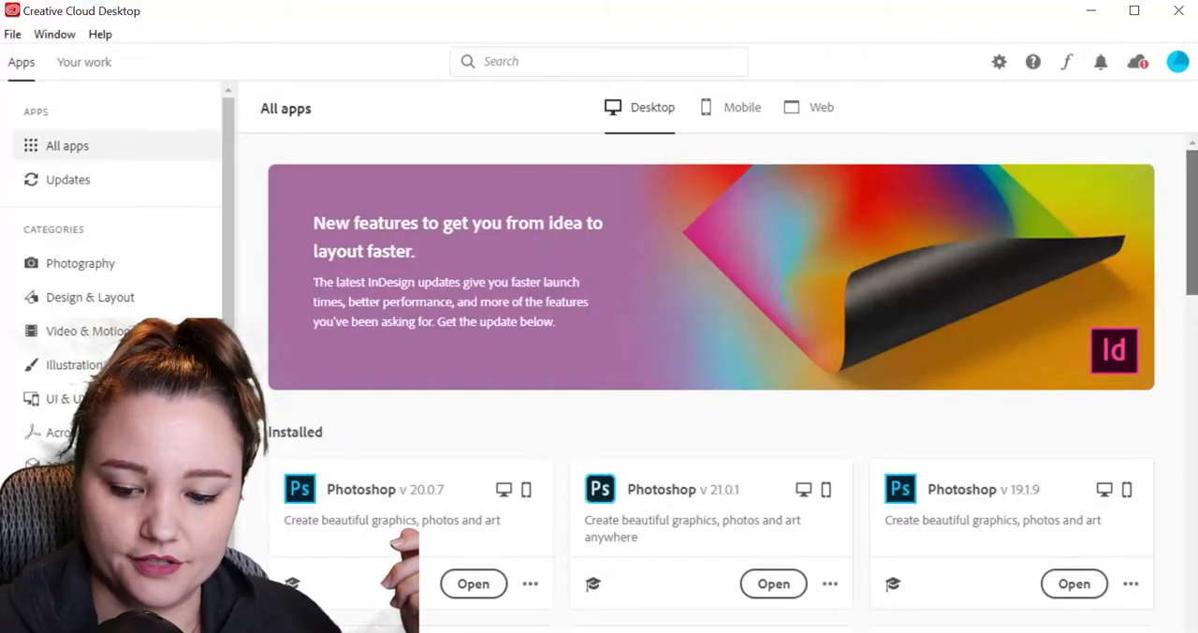
pyautogui.scroll(-1, 1160, 607)
pyautogui.scroll(-4, 711, 384)
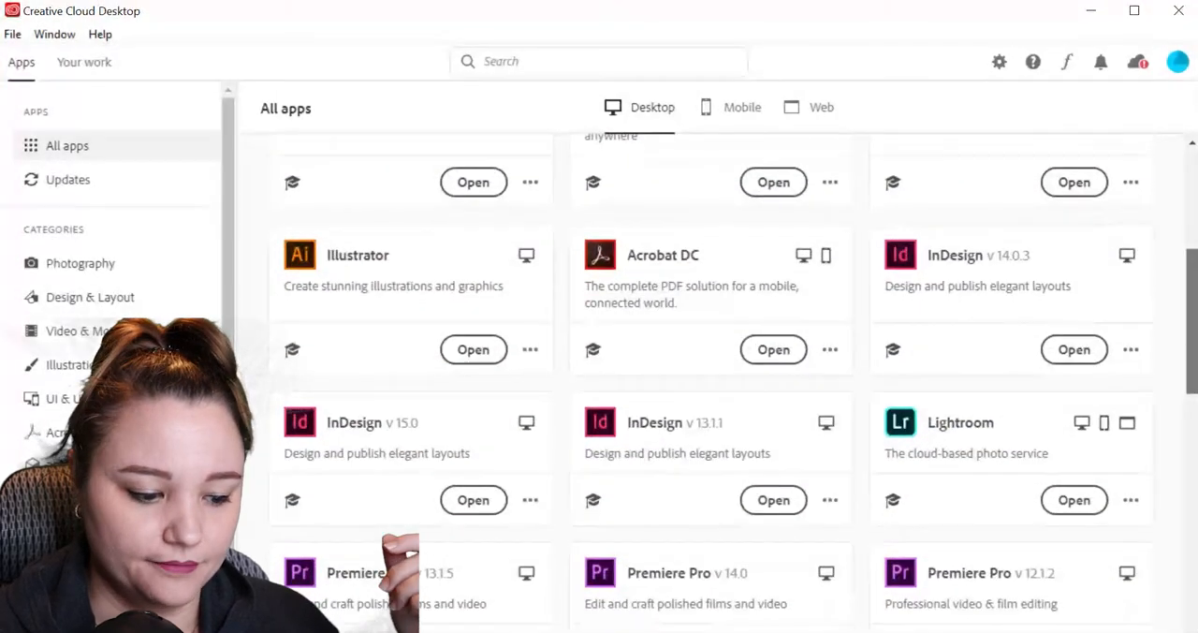
pyautogui.scroll(-5, 712, 384)
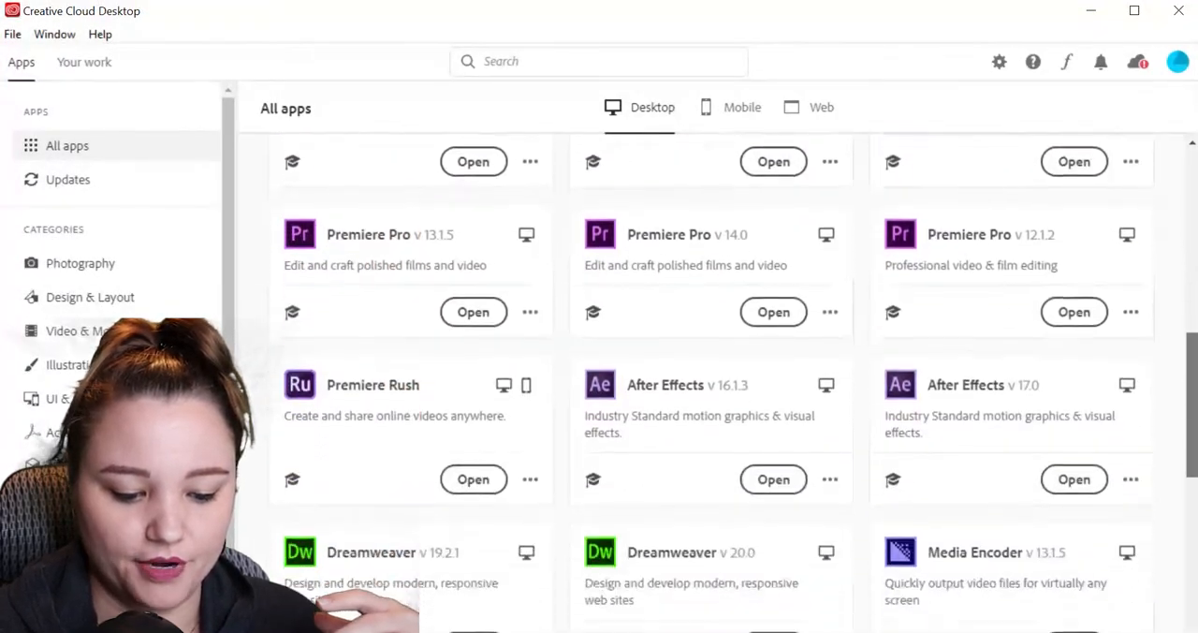
pyautogui.scroll(-1, 712, 383)
pyautogui.scroll(10, 712, 383)
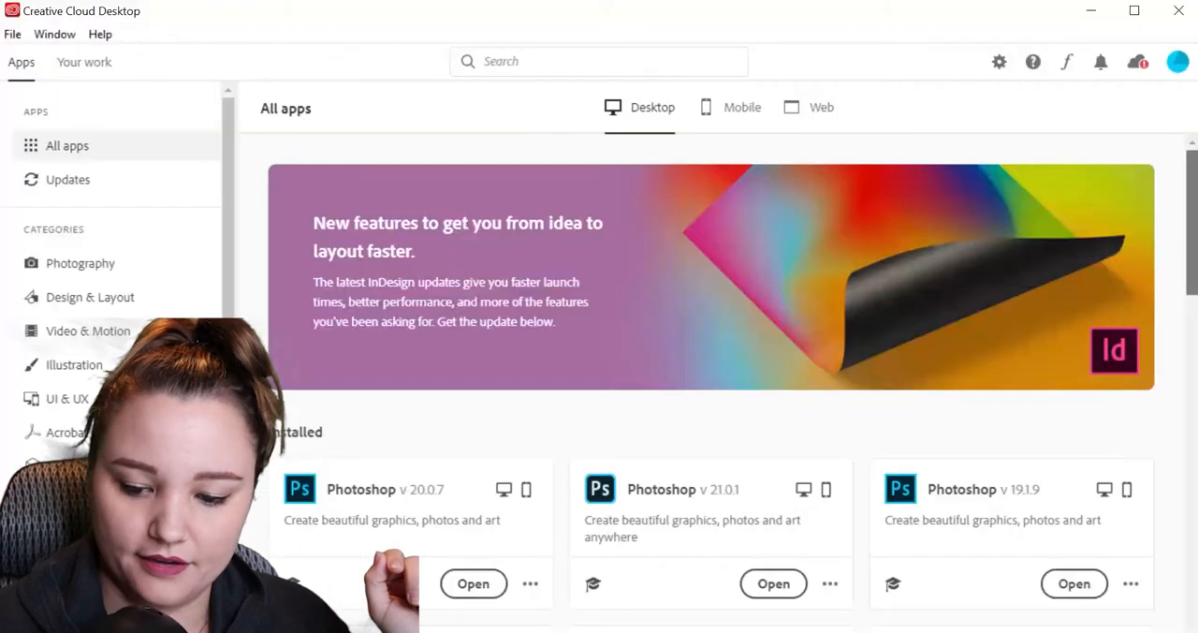
pyautogui.moveTo(1192, 223); pyautogui.dragTo(1192, 259)
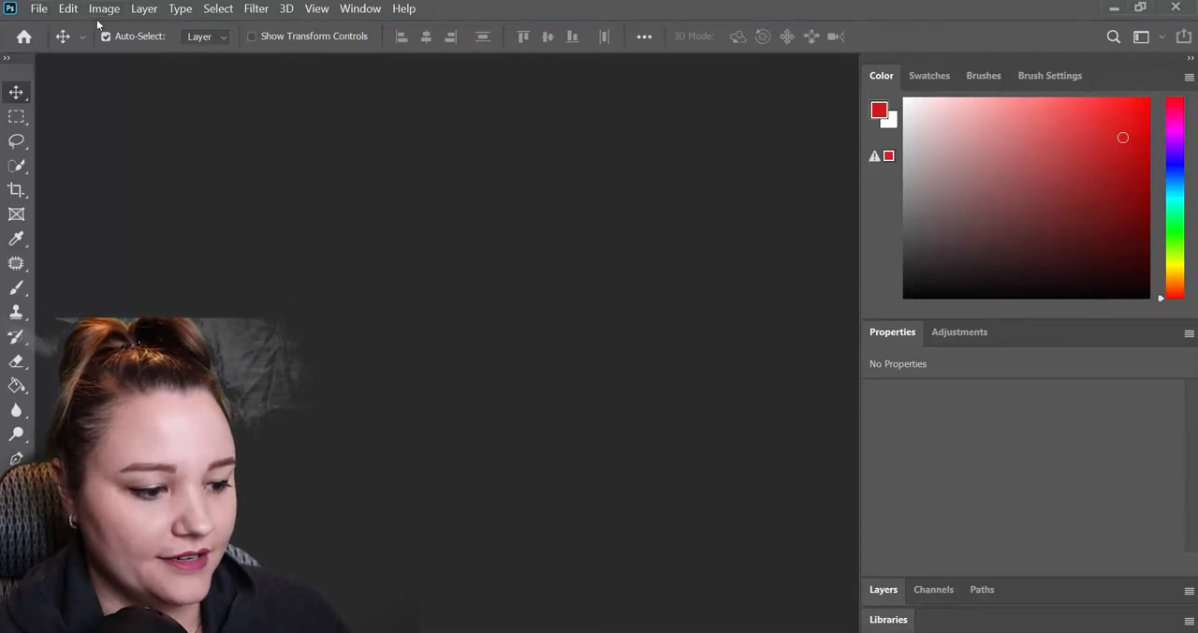
pyautogui.click(42, 13)
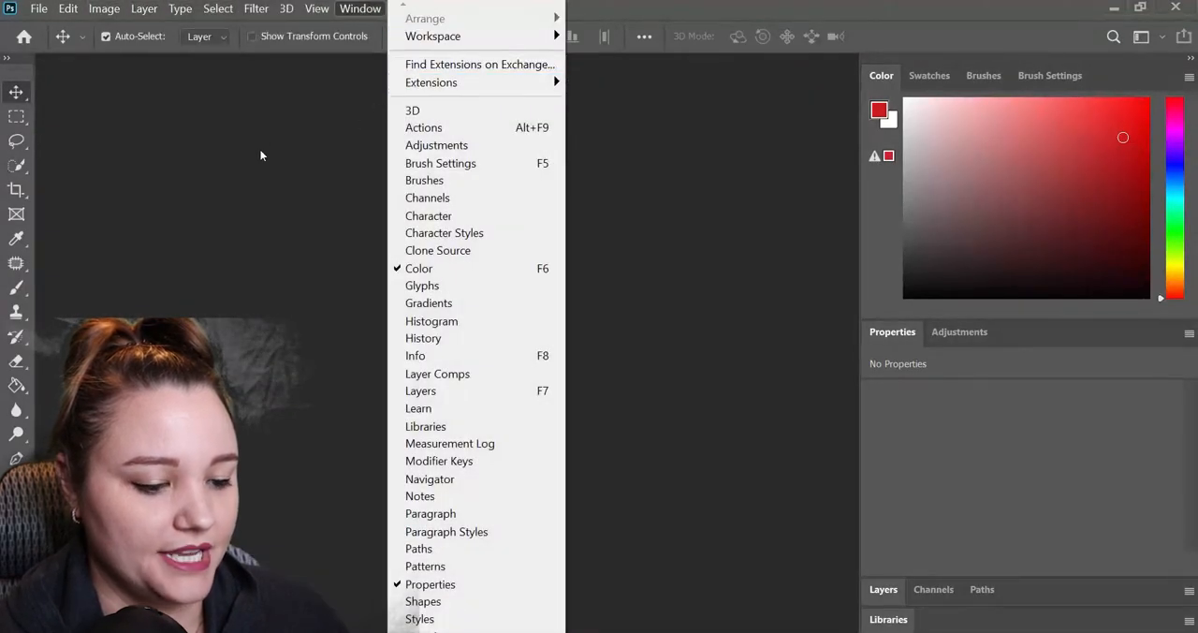
pyautogui.click(268, 133)
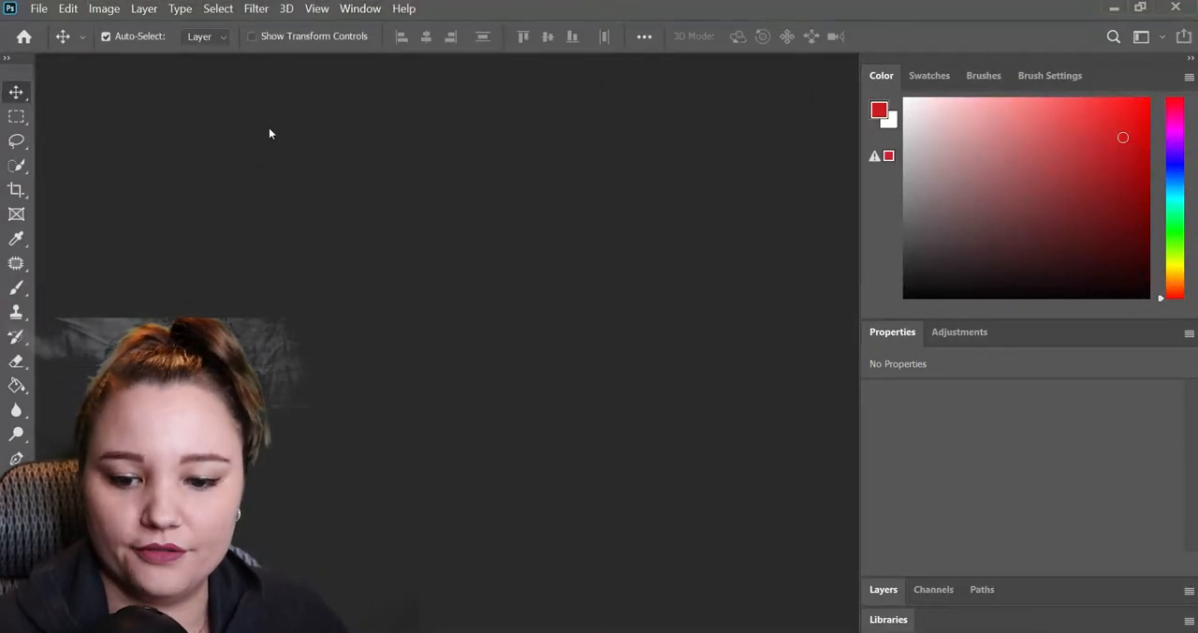
# Set the workspace to Essentials and look over the other workspace options.
pyautogui.click(1141, 44)
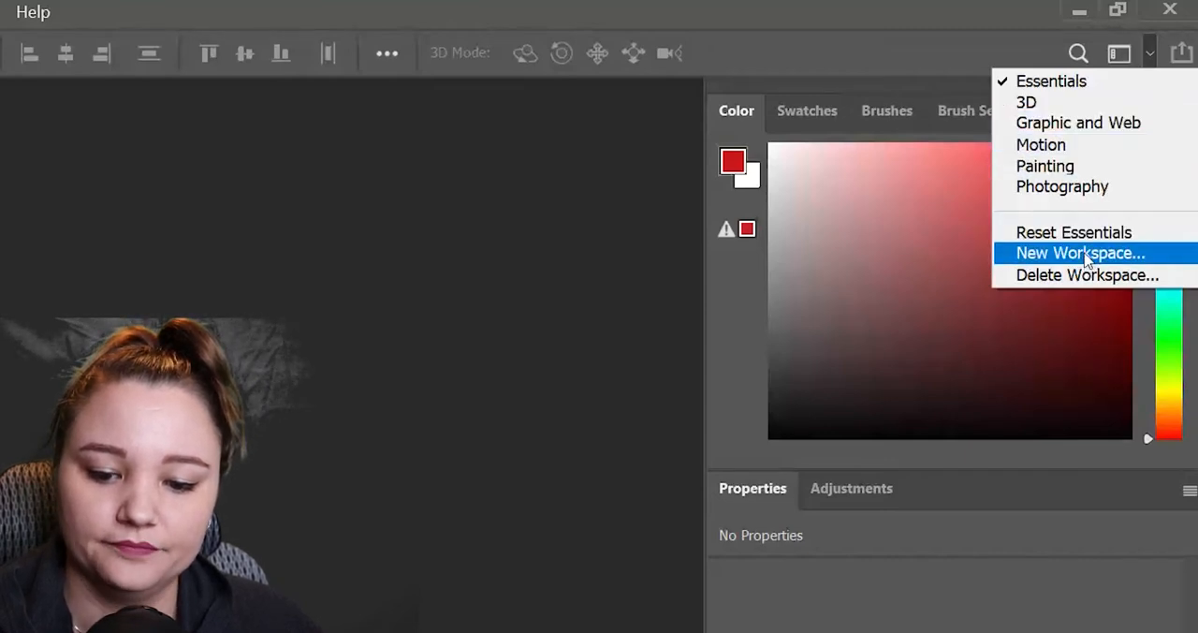
pyautogui.click(1111, 88)
pyautogui.click(1122, 55)
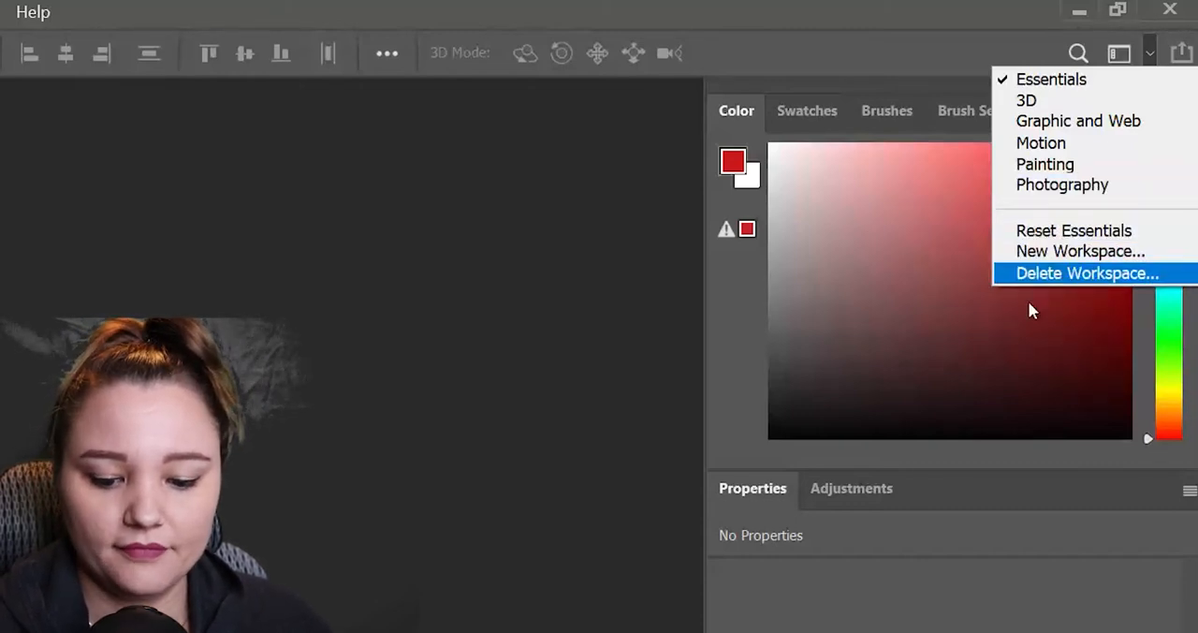
pyautogui.click(792, 625)
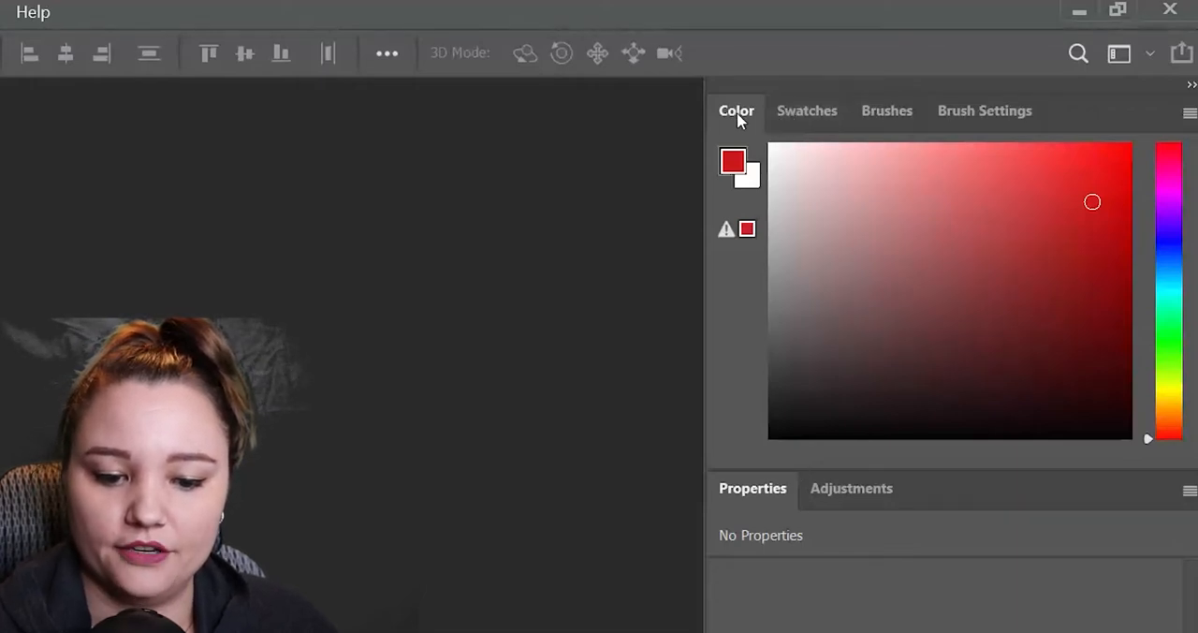
# Look through the Swatches, Brushes, Brush Settings, Adjustments and Properties panels, leaving the panel groups collapsed.
pyautogui.click(794, 116)
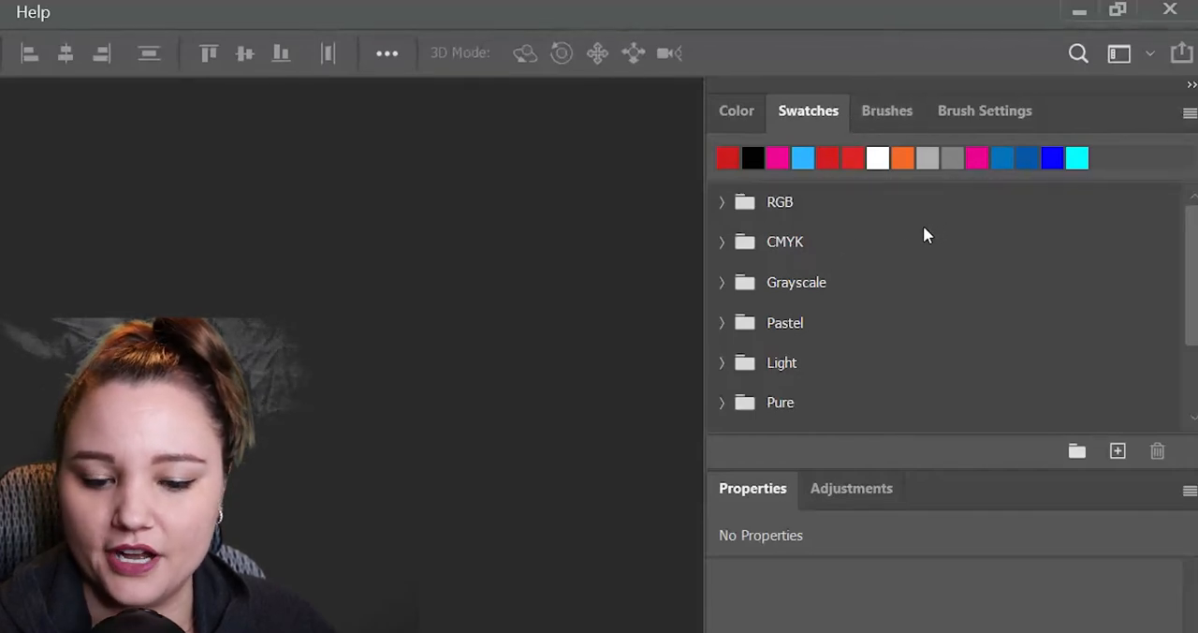
pyautogui.click(885, 112)
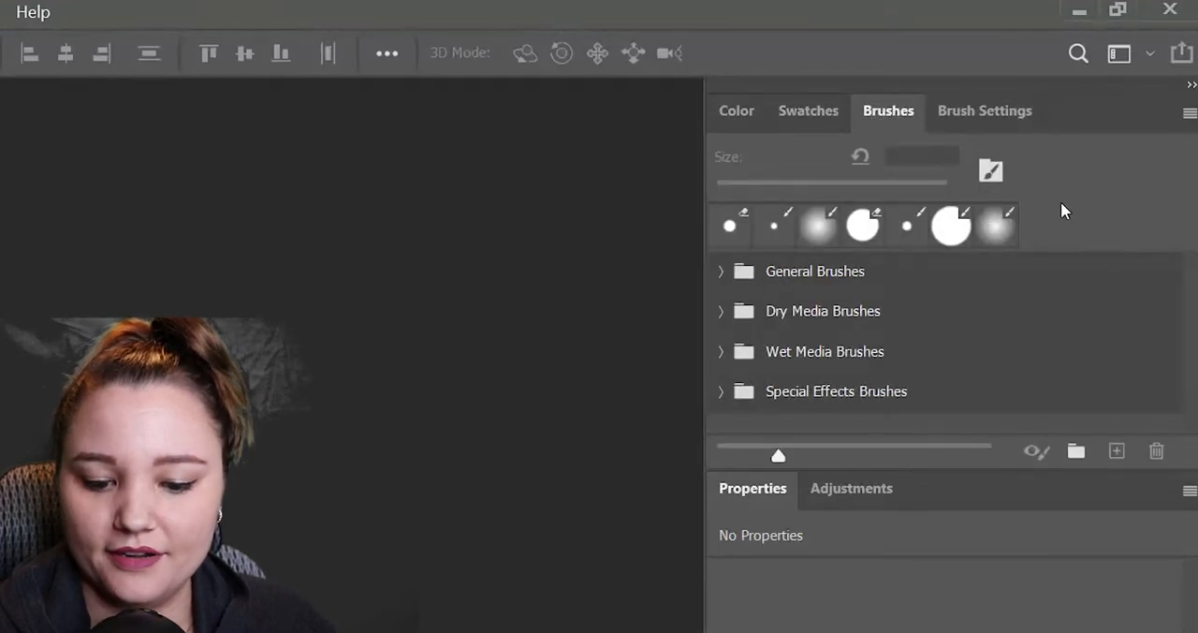
pyautogui.click(976, 110)
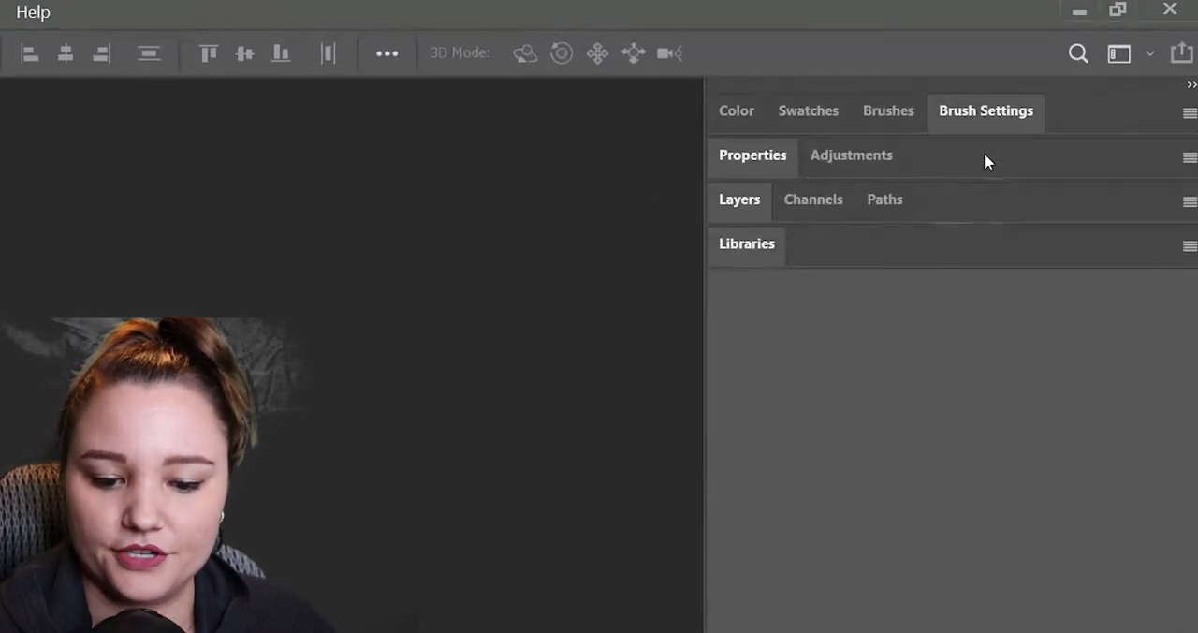
pyautogui.click(832, 157)
pyautogui.click(762, 156)
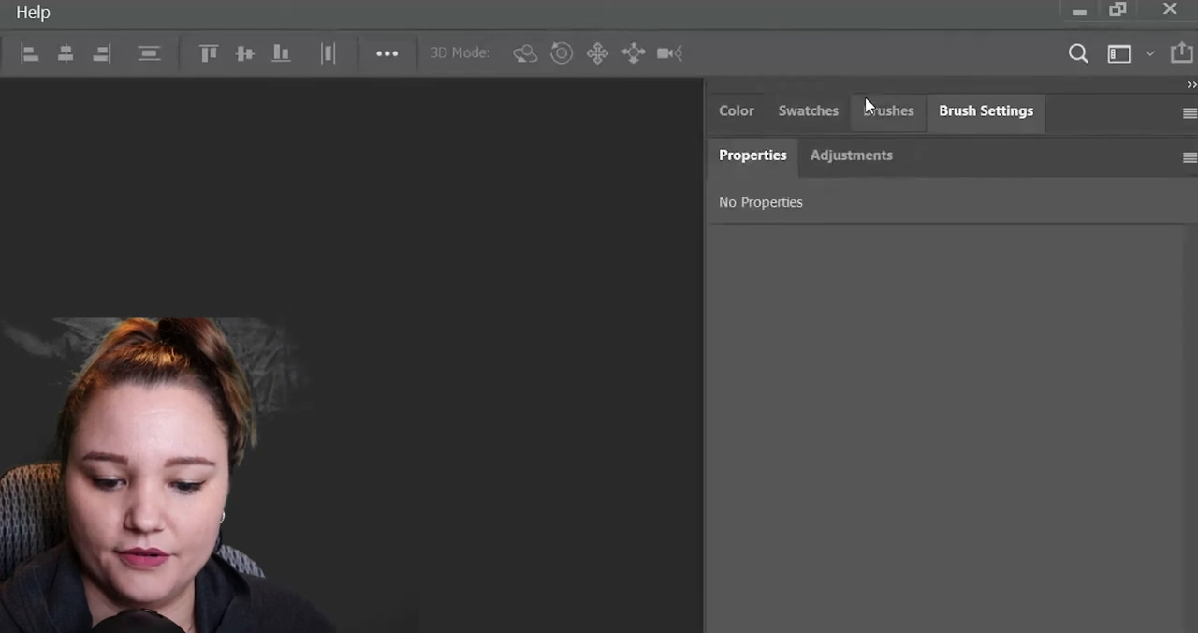
pyautogui.doubleClick(972, 111)
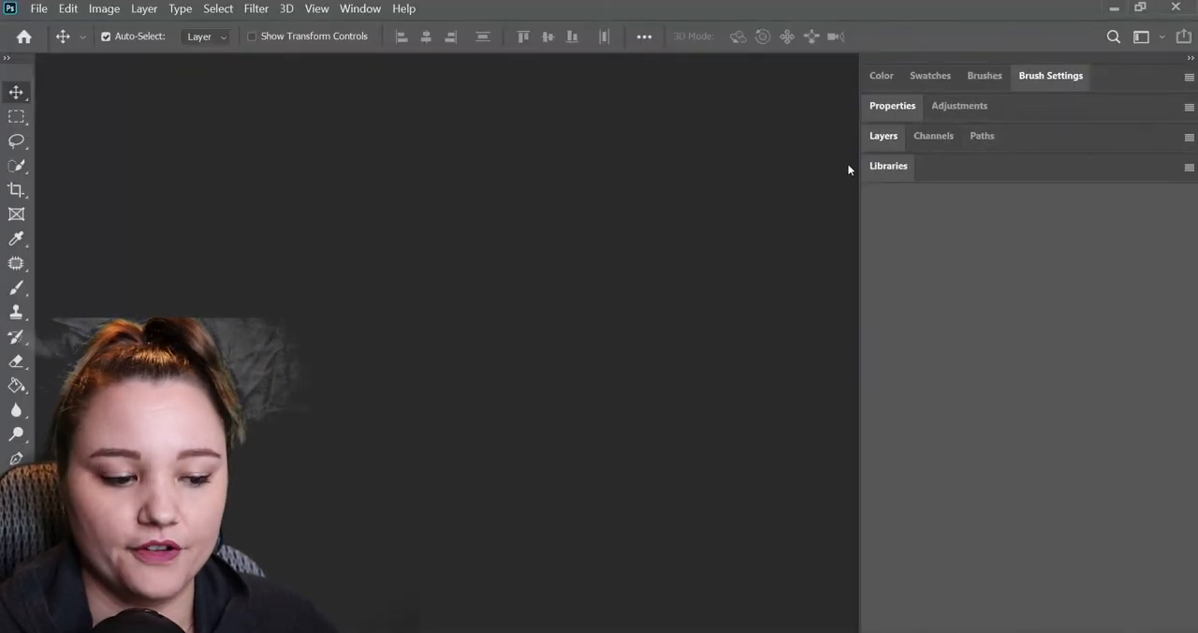
# Start a new document and browse the Saved, Photo, Print, Art & Illustration, Web, Mobile and Film & Video presets.
pyautogui.click(38, 11)
pyautogui.click(67, 36)
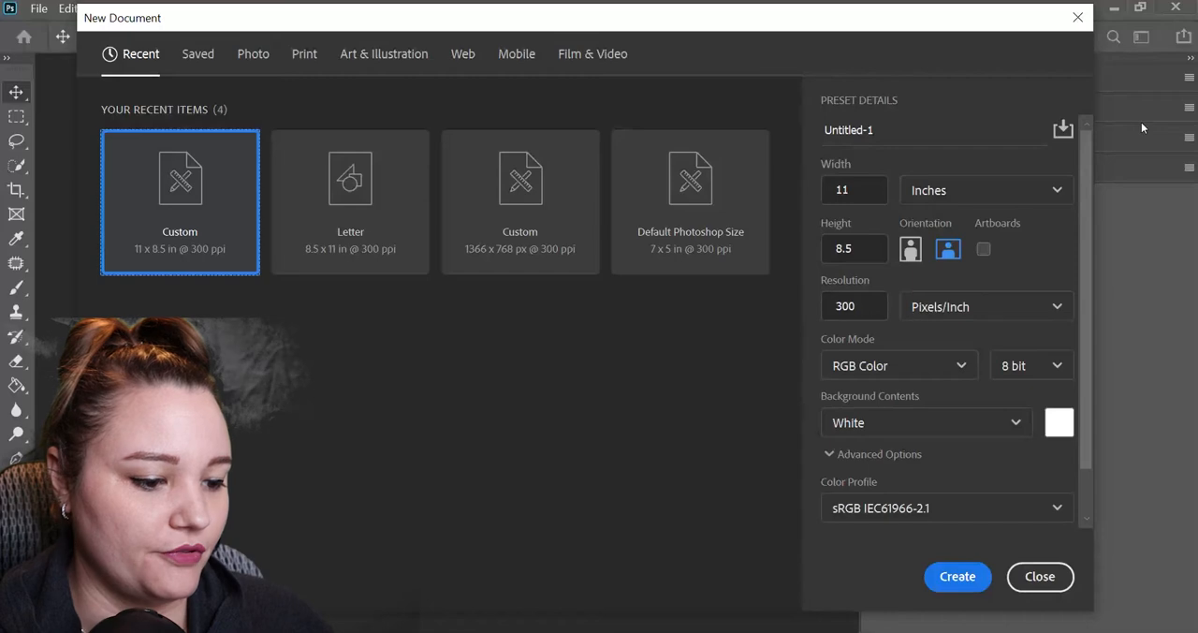
pyautogui.click(215, 59)
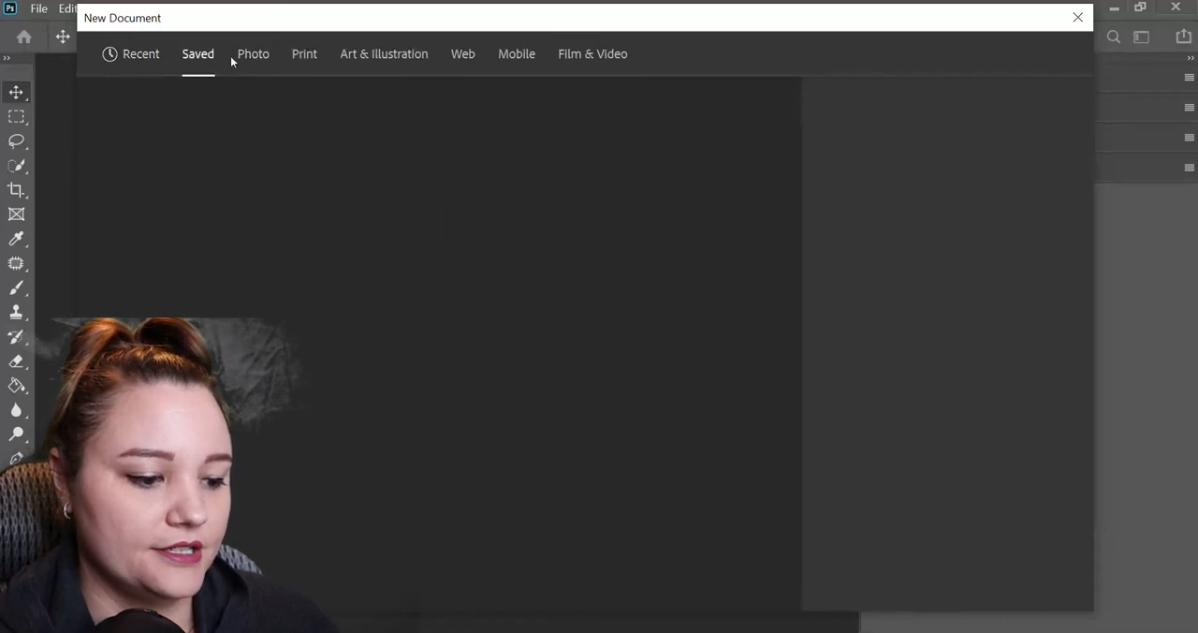
pyautogui.click(266, 60)
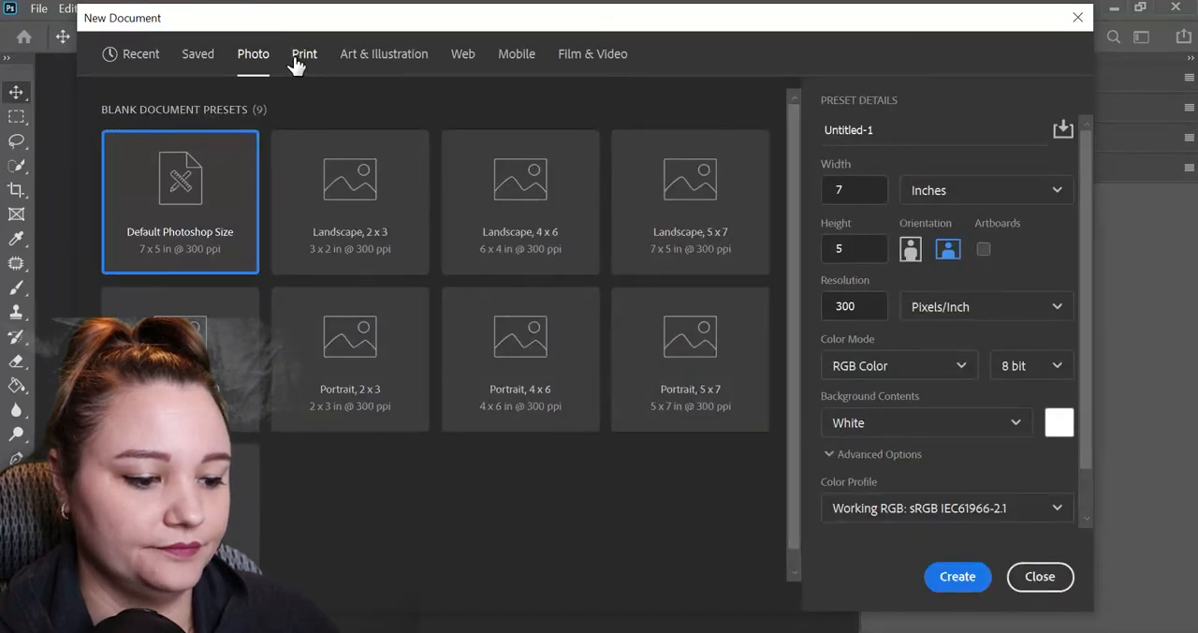
pyautogui.click(298, 63)
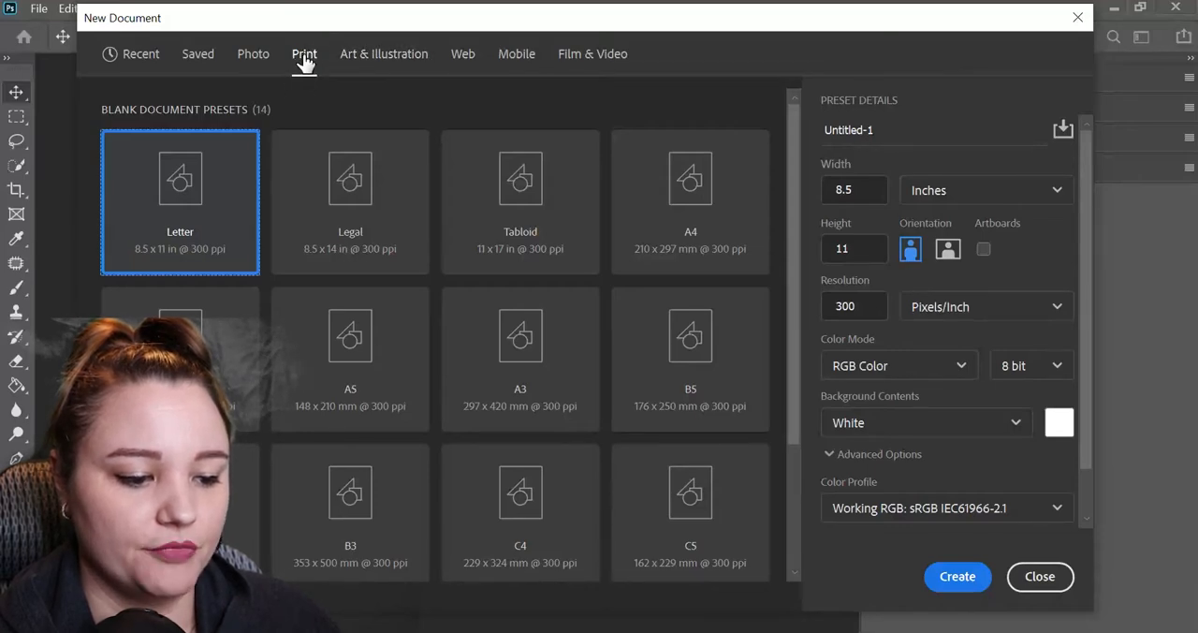
pyautogui.click(377, 56)
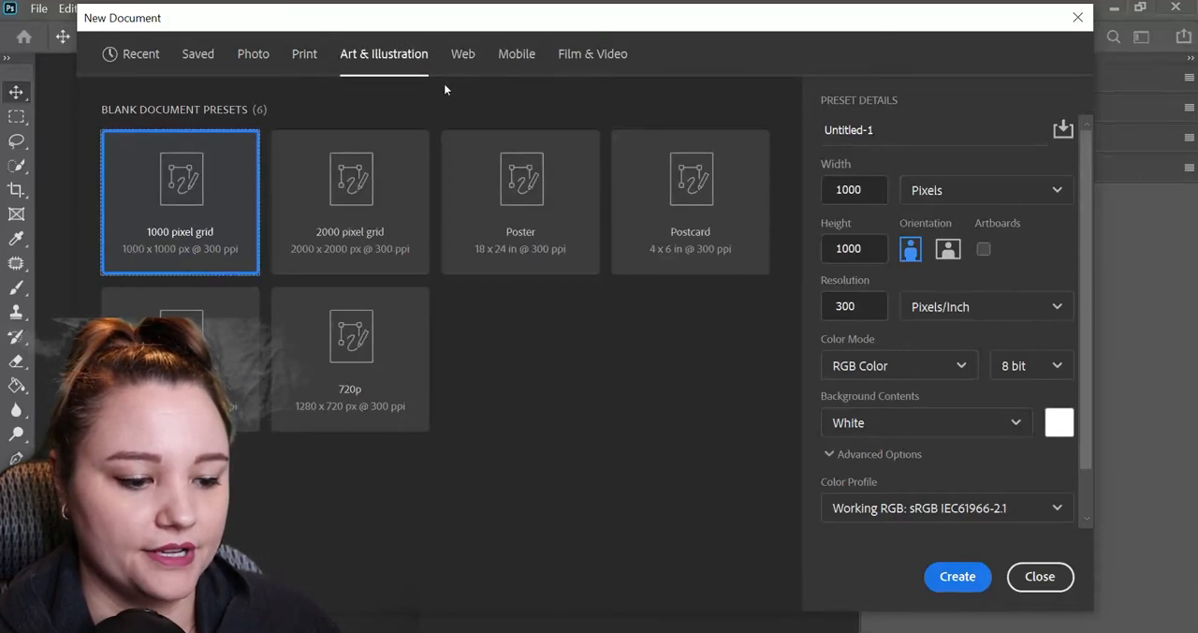
pyautogui.click(461, 58)
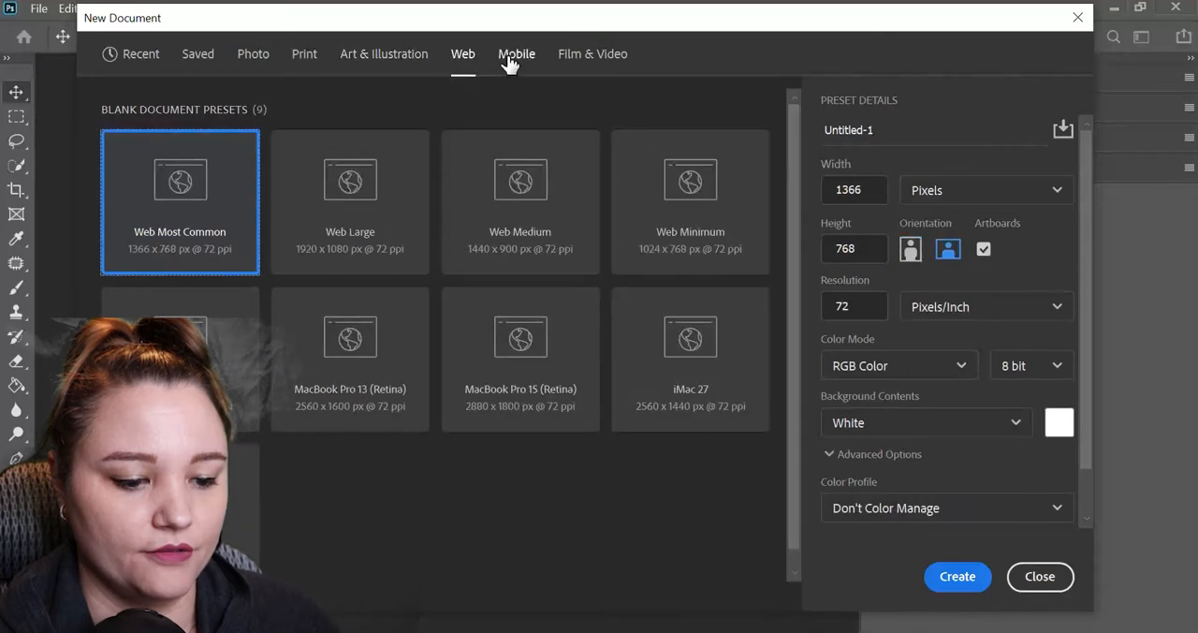
pyautogui.click(511, 60)
pyautogui.click(568, 59)
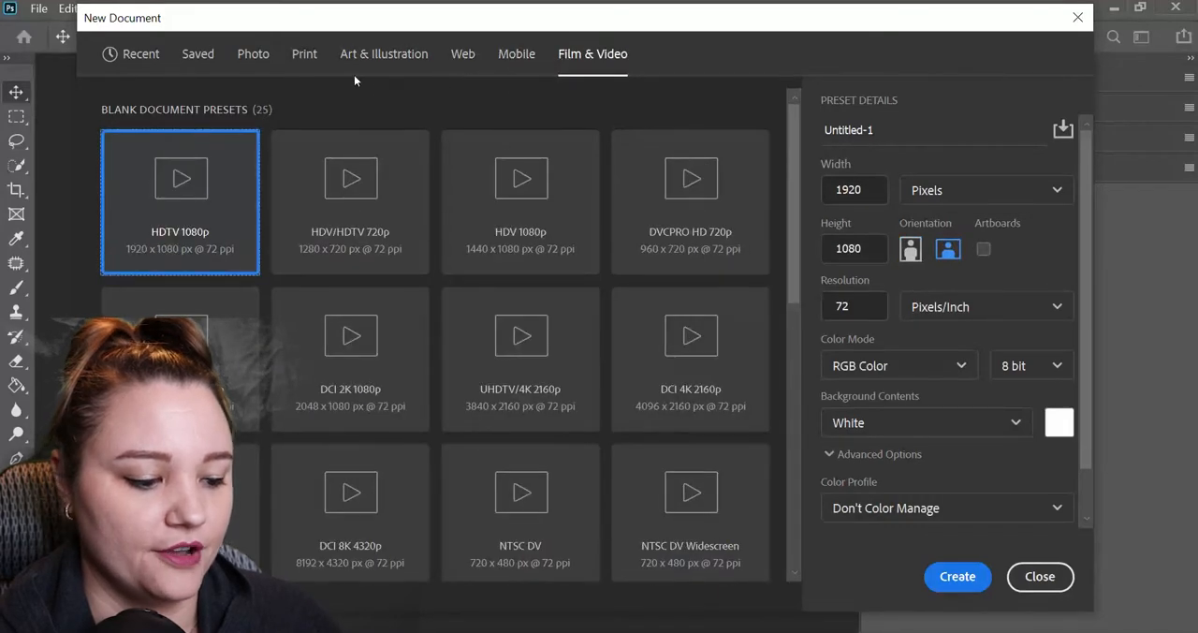
# Use the Print category's 8.5 x 11 Letter preset for the new document, with inches as the unit.
pyautogui.click(308, 62)
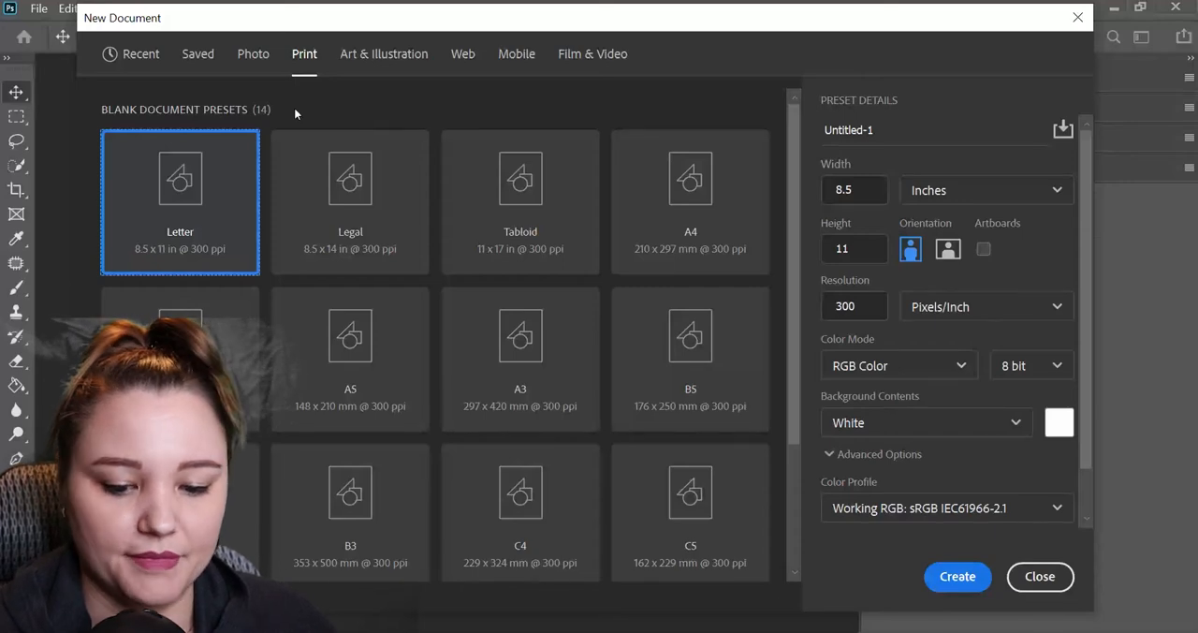
pyautogui.click(971, 193)
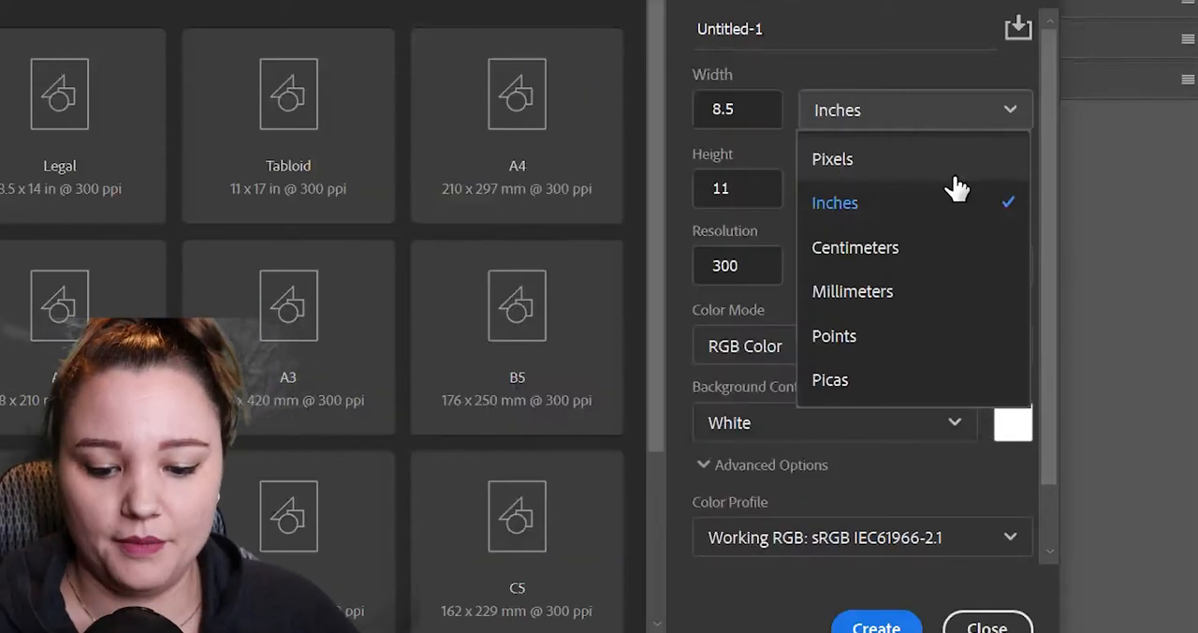
pyautogui.click(880, 204)
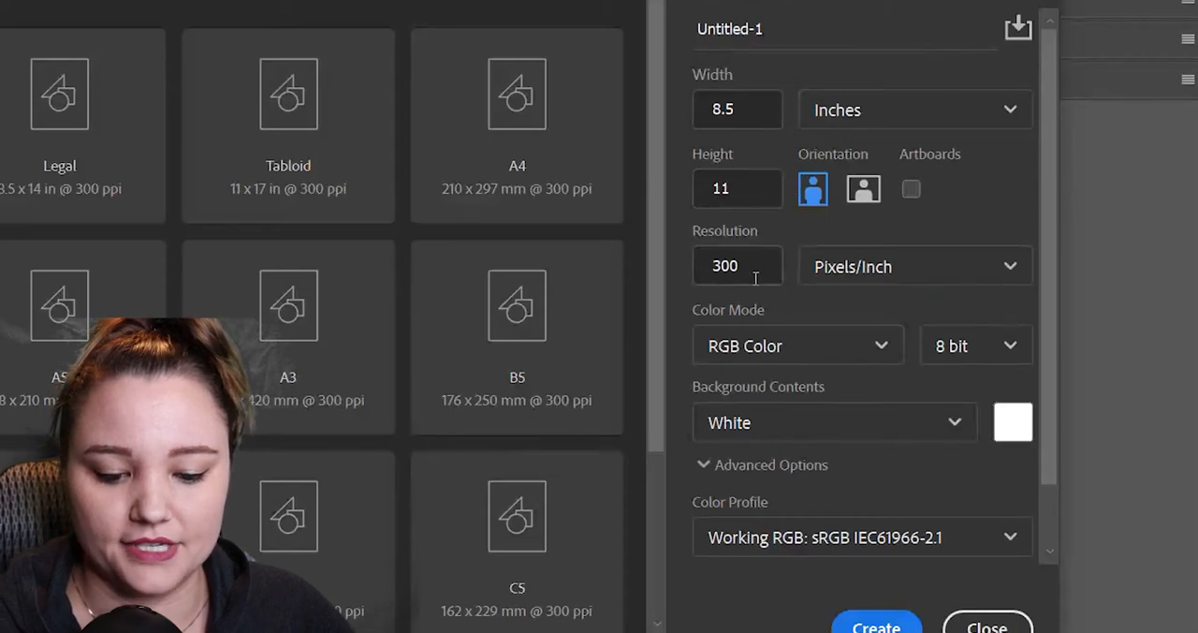
# Keep the new document's resolution at 300 pixels/inch and set its orientation to landscape.
pyautogui.moveTo(758, 266); pyautogui.dragTo(694, 281)
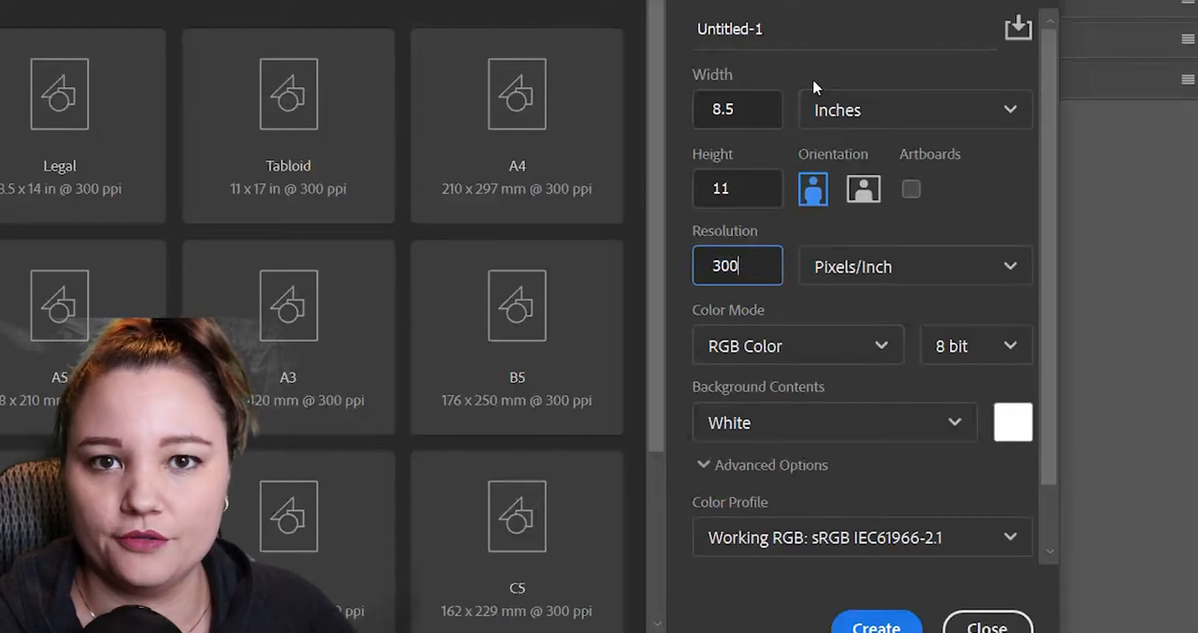
pyautogui.doubleClick(758, 265)
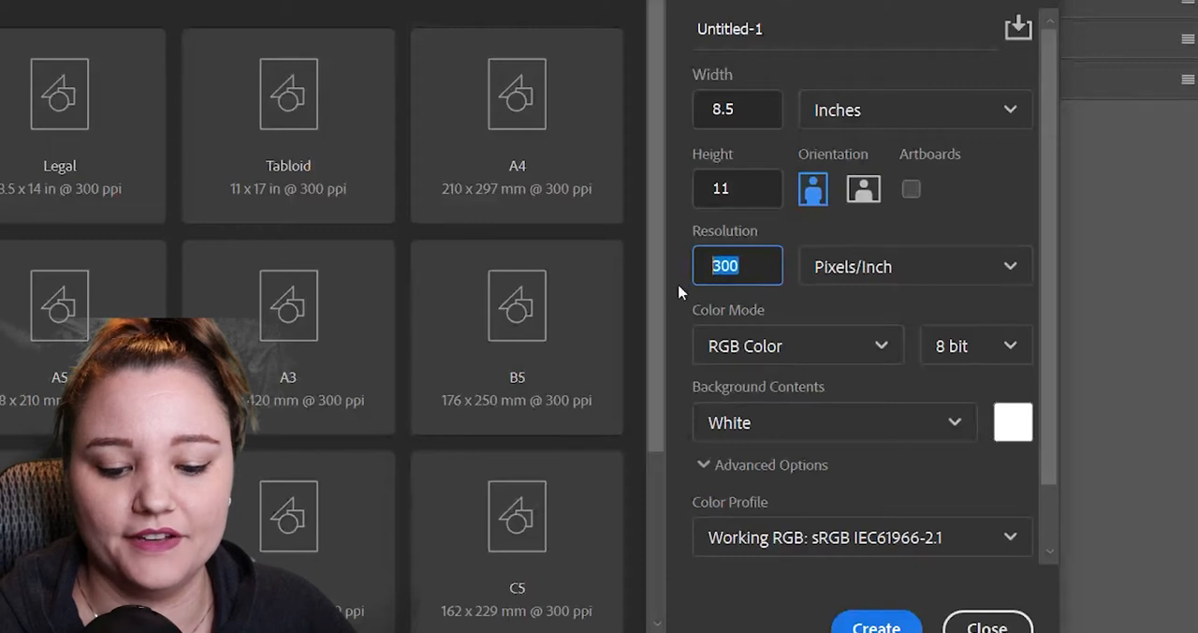
pyautogui.doubleClick(752, 268)
pyautogui.click(753, 267)
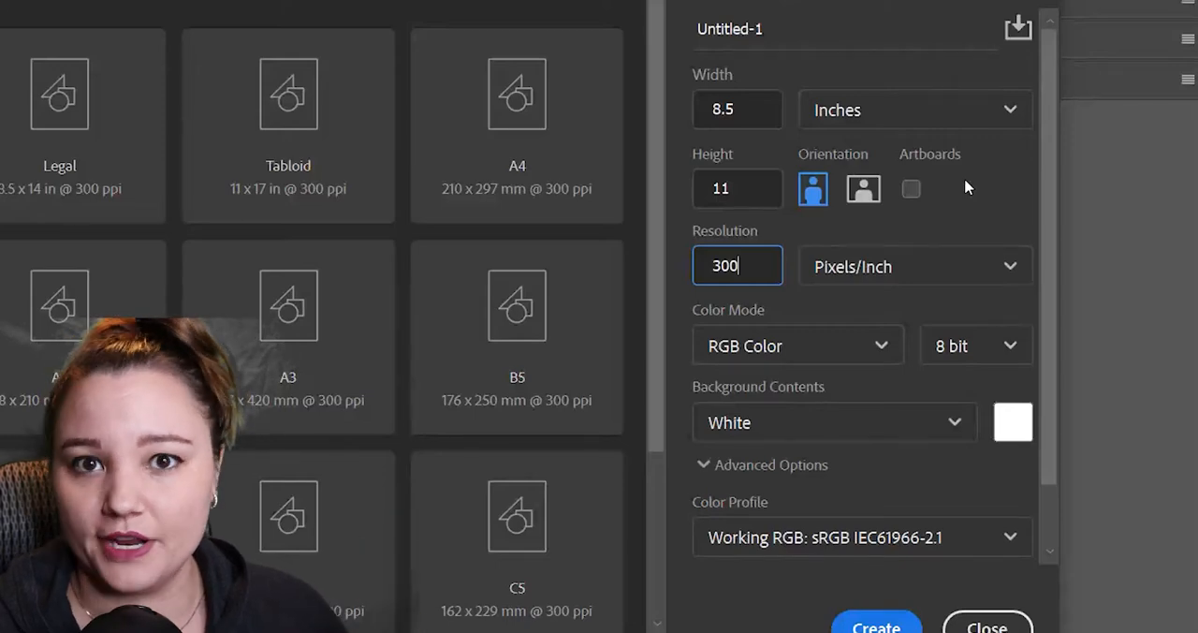
pyautogui.click(864, 188)
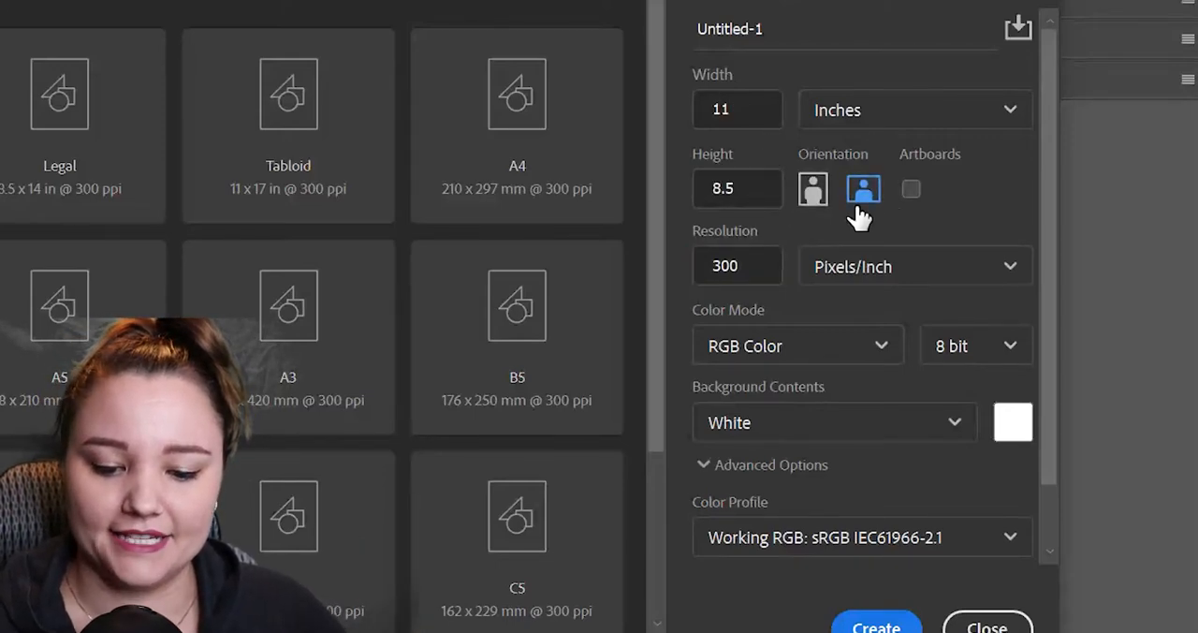
# Collapse the new document's advanced options and choose White as the background contents.
pyautogui.click(948, 444)
pyautogui.click(952, 428)
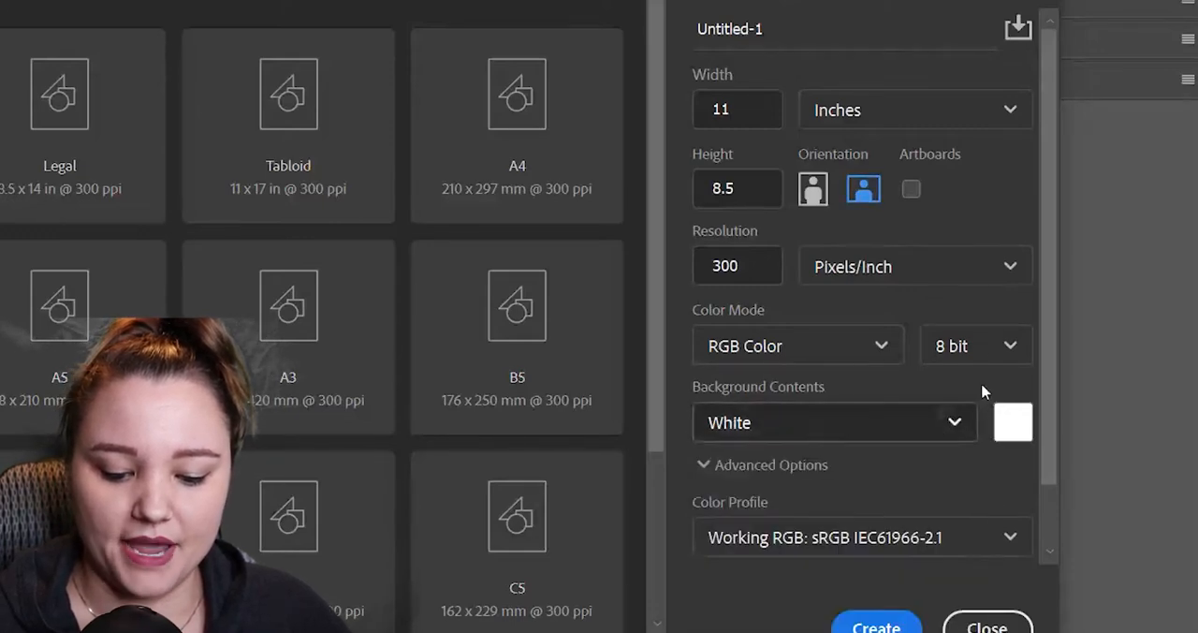
pyautogui.click(955, 427)
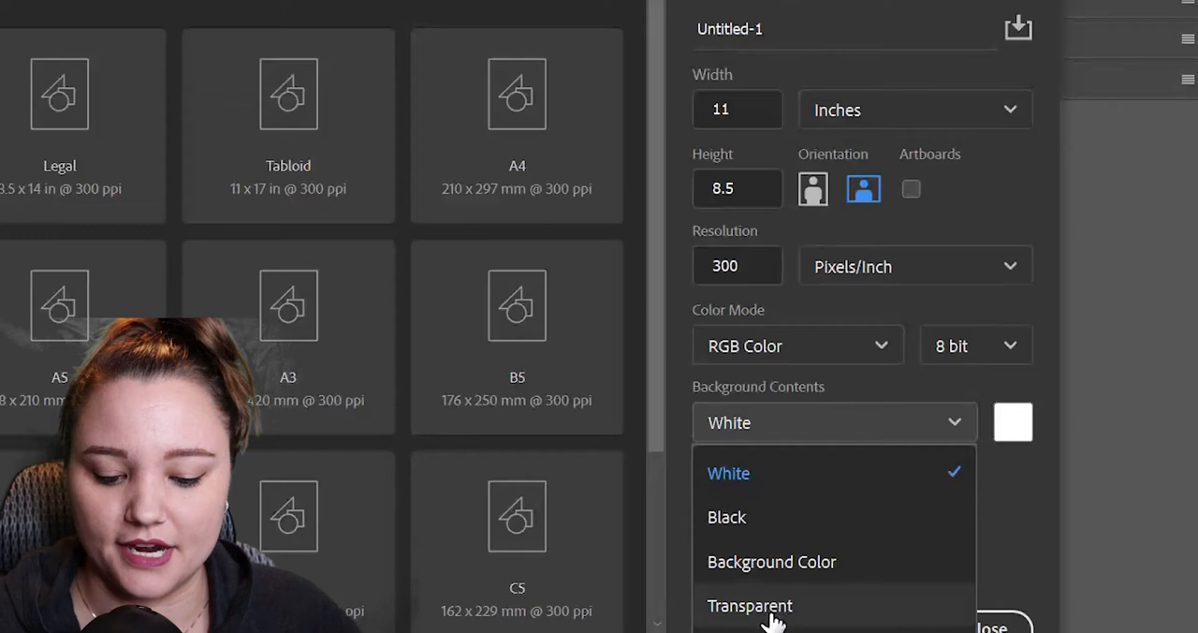
pyautogui.click(789, 482)
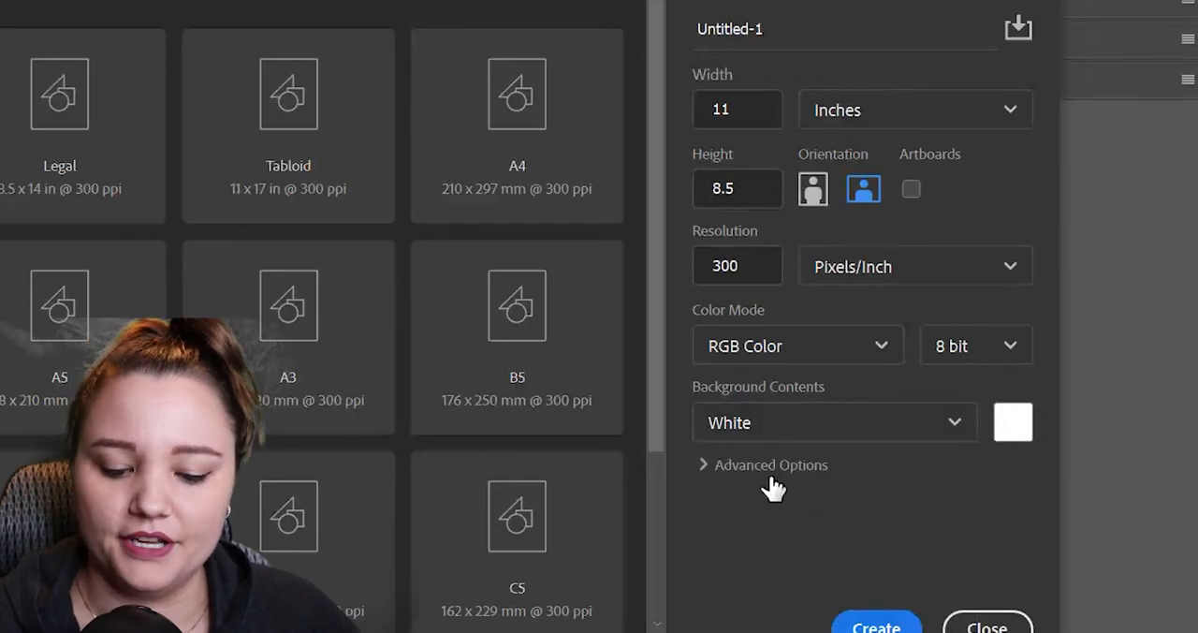
# Expand the advanced options, examine the color profile and pixel aspect ratio settings, and collapse them again.
pyautogui.click(703, 466)
pyautogui.scroll(-1, 1051, 524)
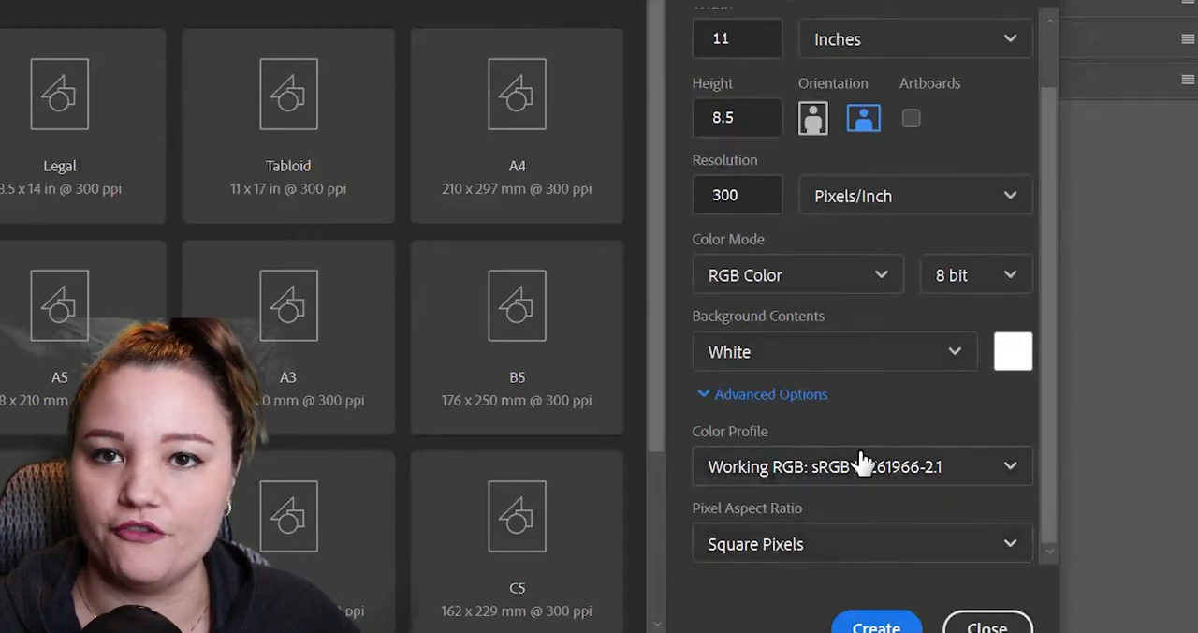
pyautogui.click(763, 394)
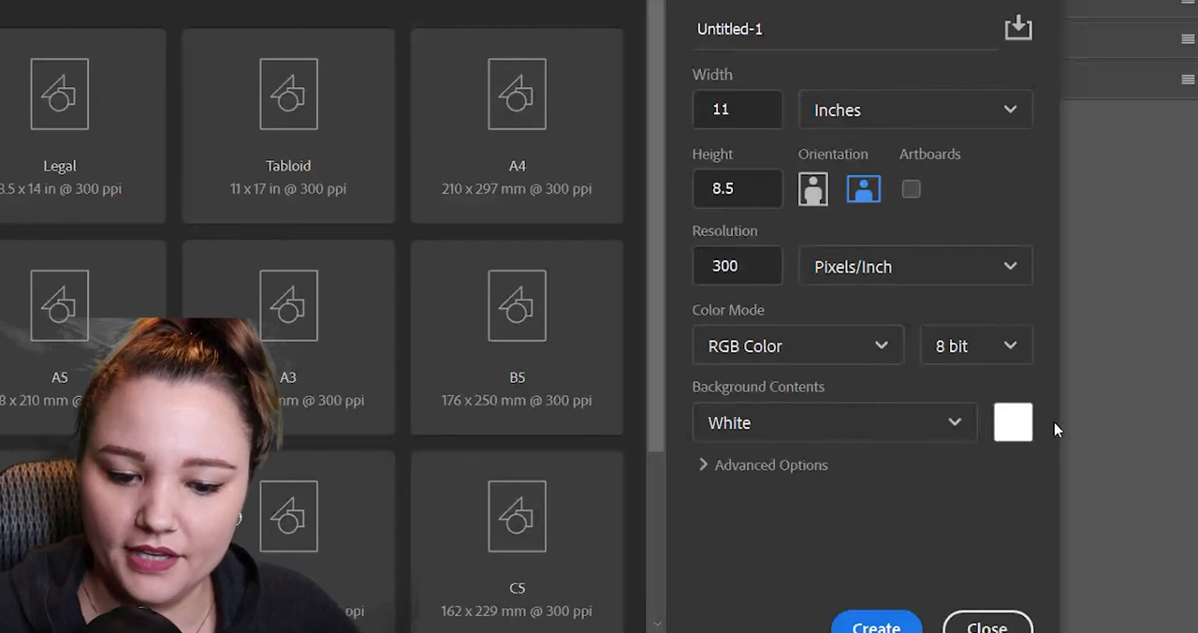
# Name the new document MYPICTURE and create it.
pyautogui.click(858, 29)
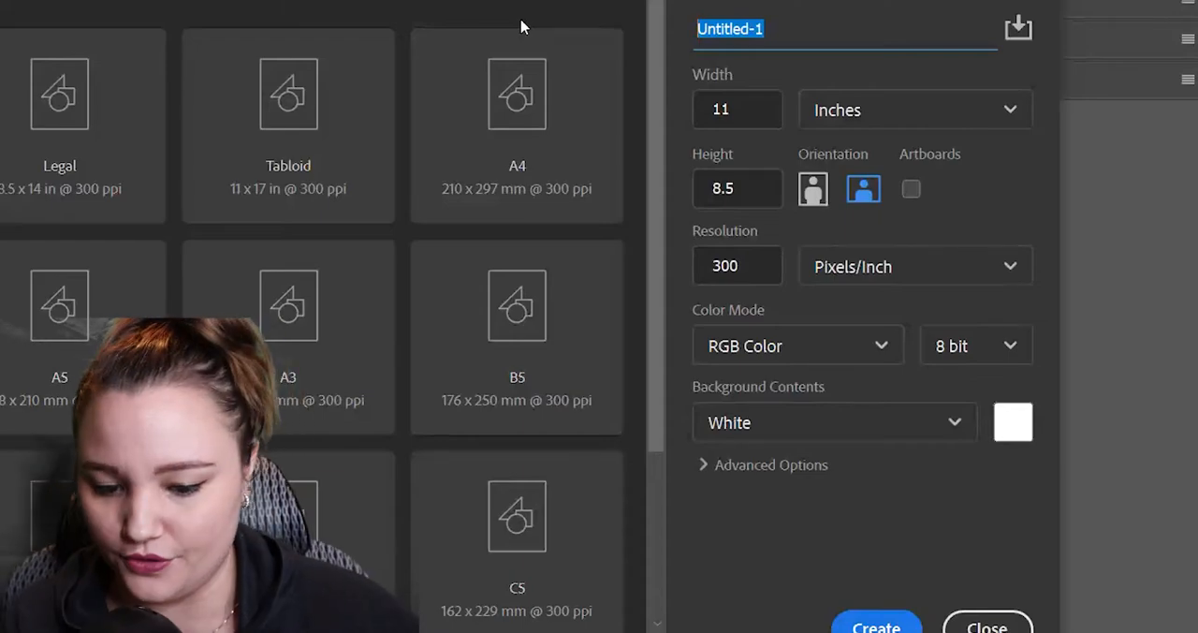
pyautogui.write('MYPICTURE')
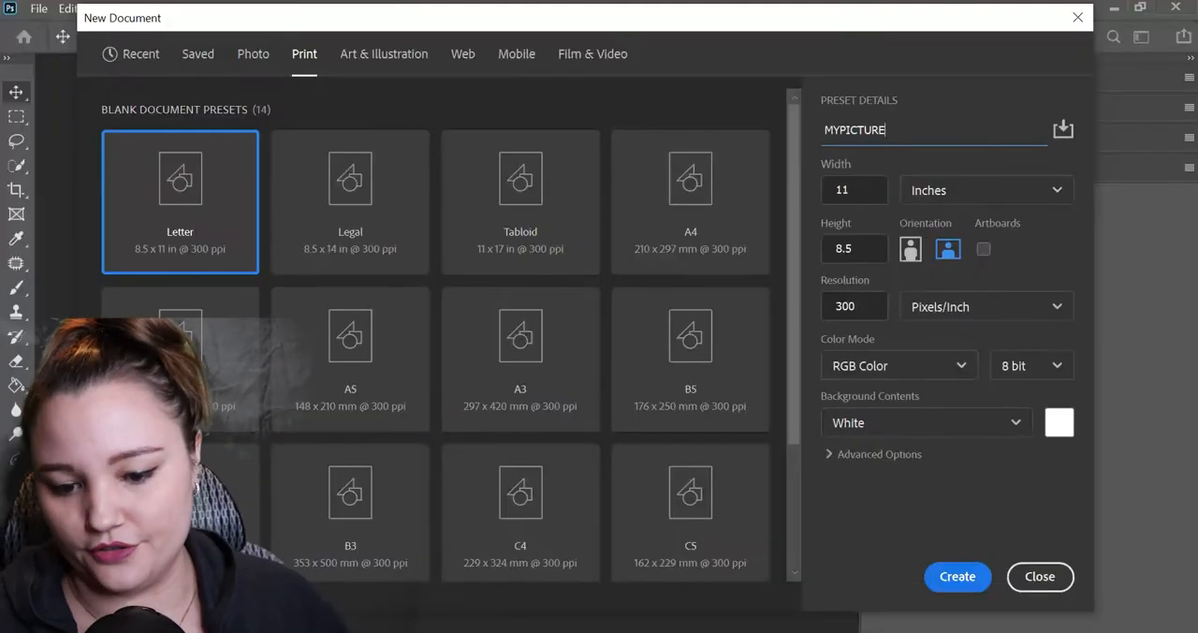
pyautogui.click(958, 577)
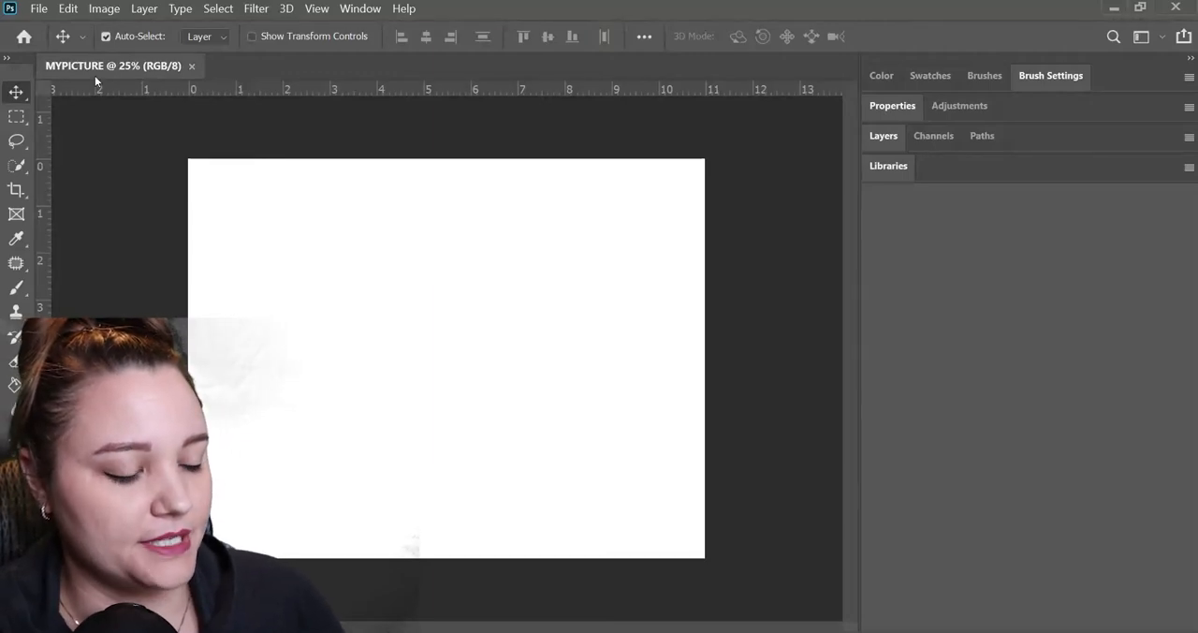
# Examine the cloud and on-computer save choices and the available save locations, and cancel without saving.
pyautogui.click(38, 8)
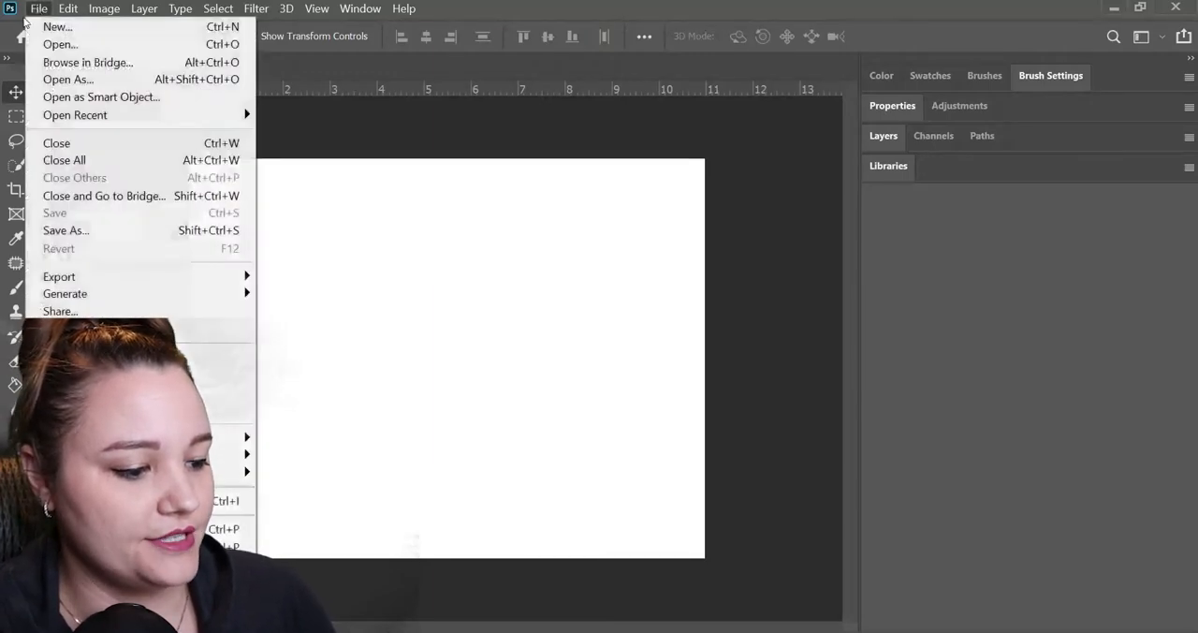
pyautogui.click(103, 229)
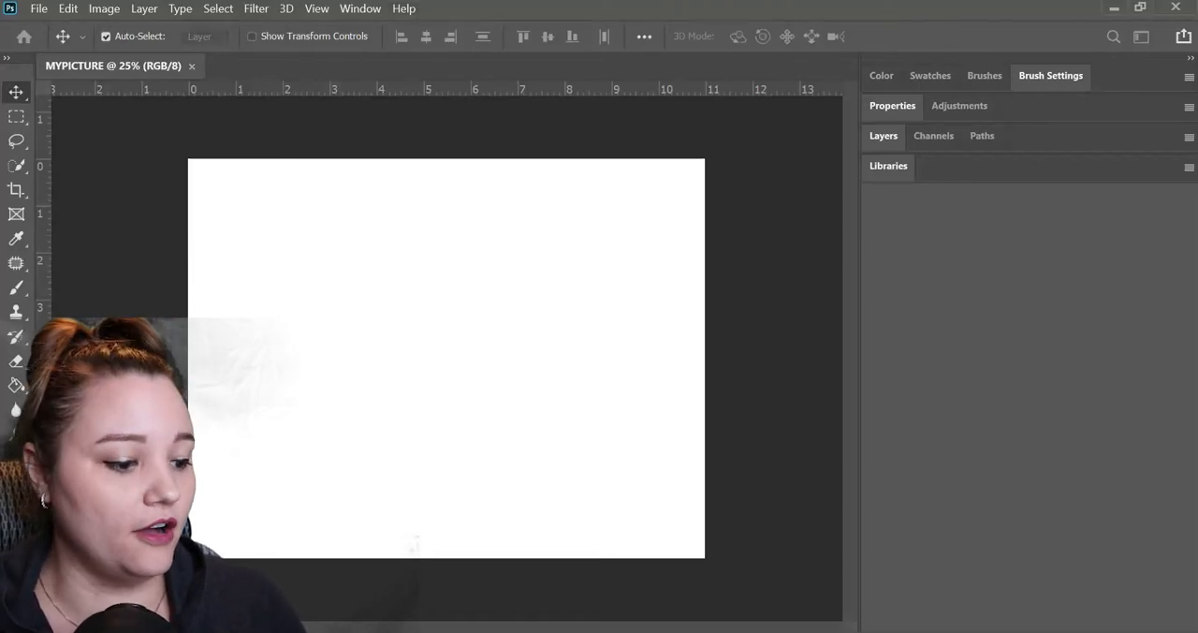
pyautogui.hotkey('ctrl', 's')
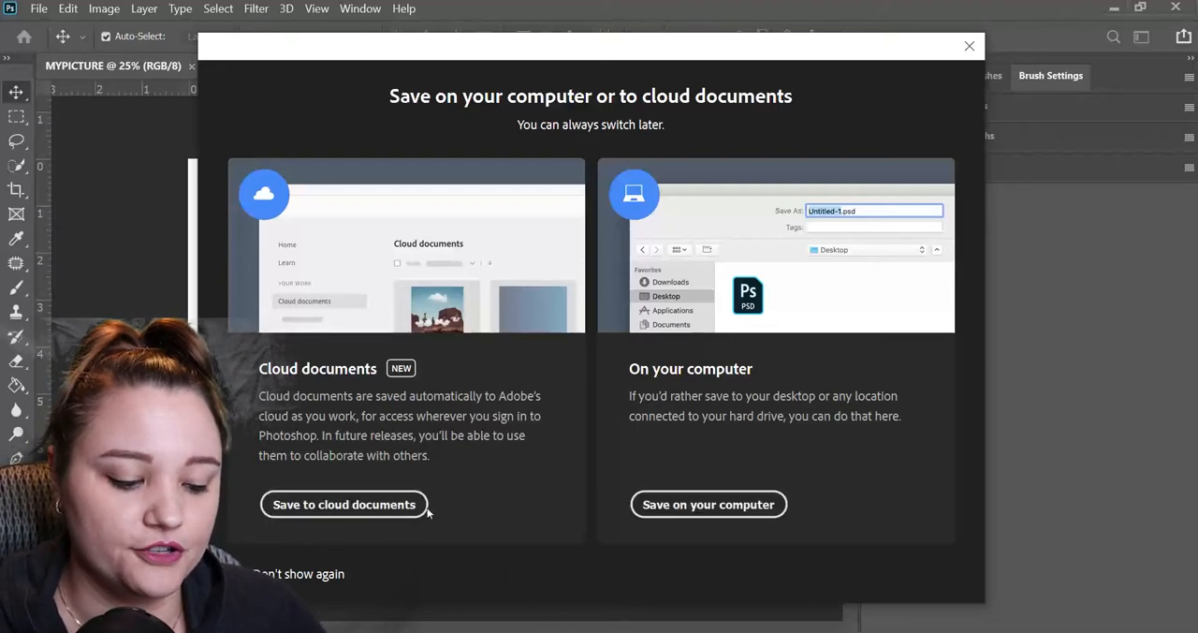
pyautogui.click(709, 501)
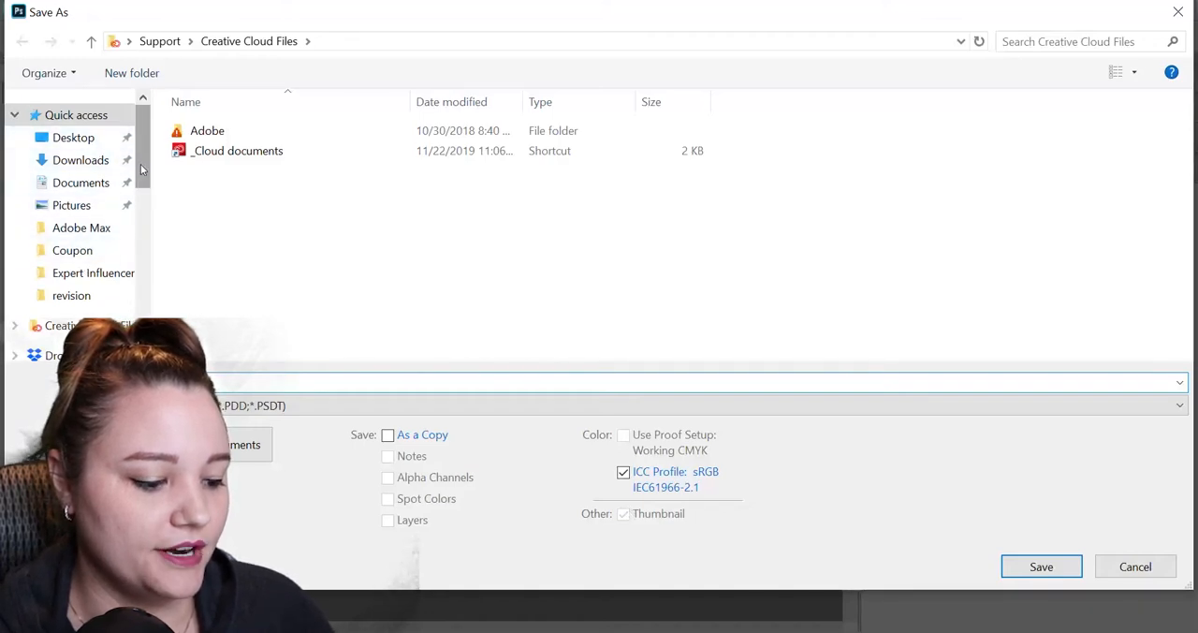
pyautogui.moveTo(141, 164); pyautogui.dragTo(143, 103)
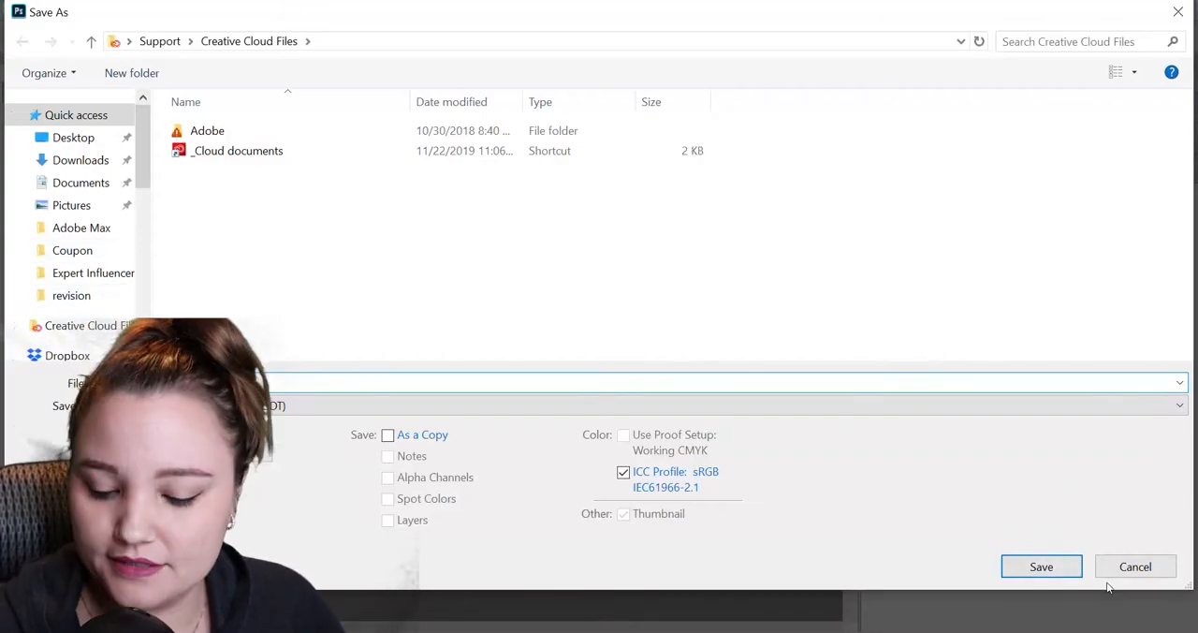
pyautogui.click(1135, 567)
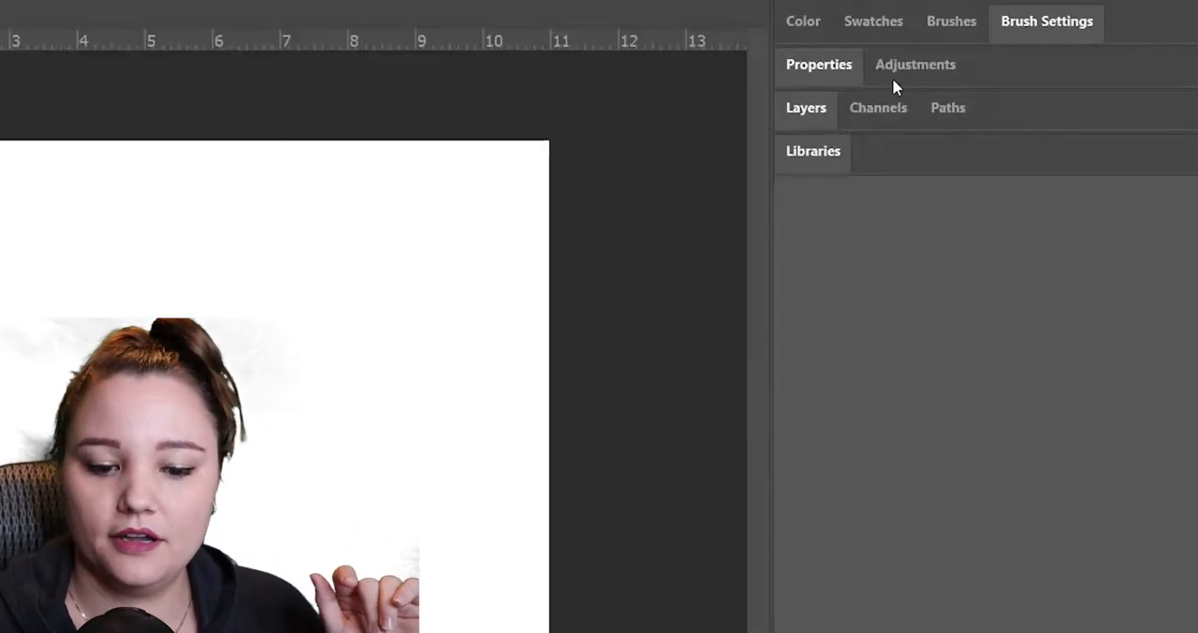
# Show the document's properties and try to switch the canvas to portrait orientation, cancelling the change.
pyautogui.click(822, 68)
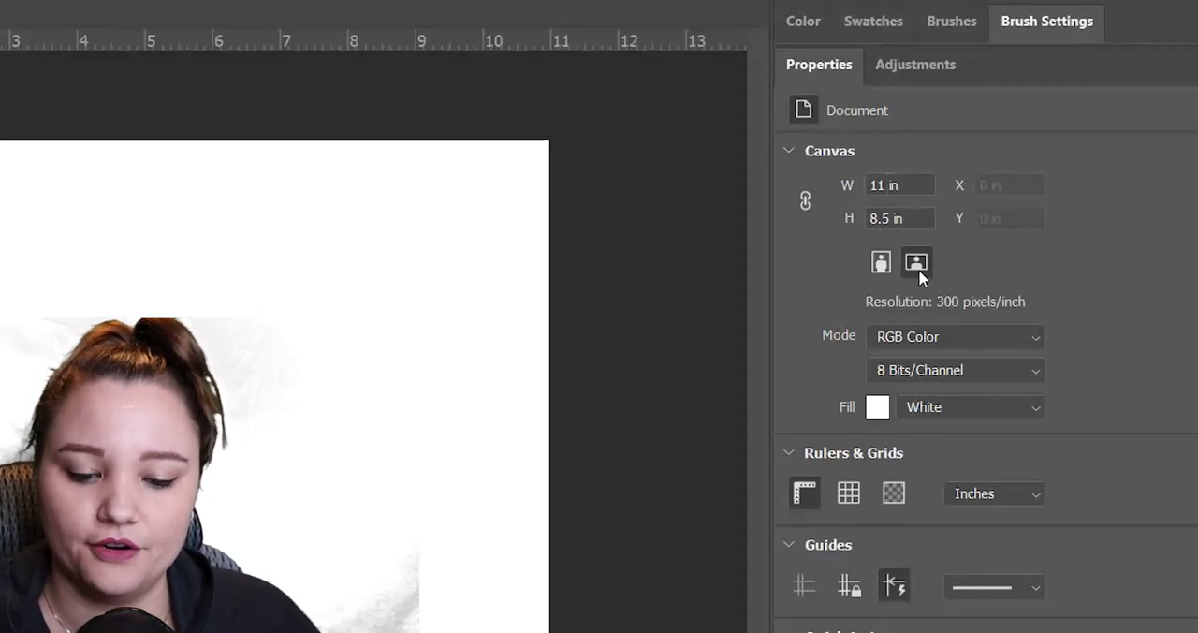
pyautogui.click(880, 263)
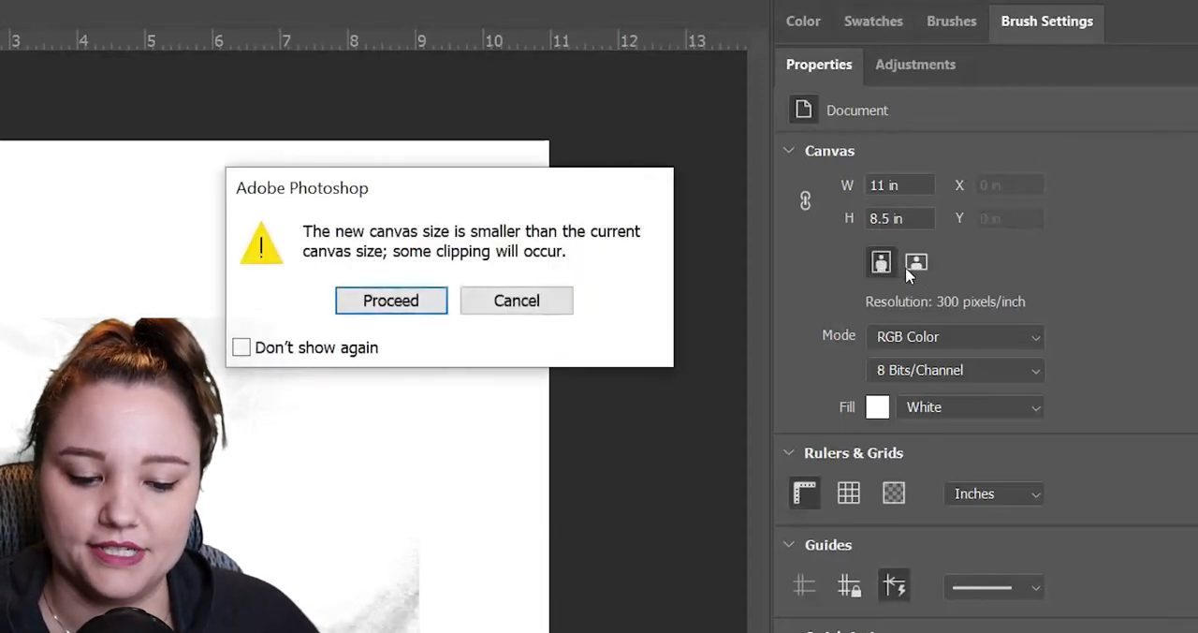
pyautogui.click(506, 315)
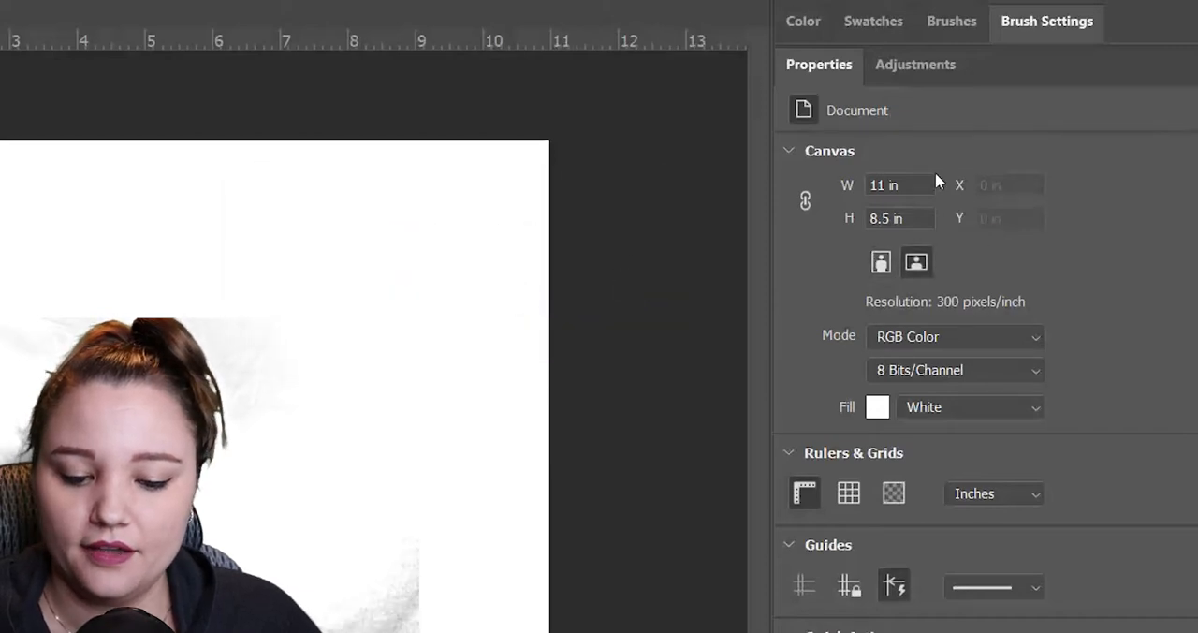
# Examine the document's color mode and bit depth choices, keeping RGB Color and 8 Bits/Channel.
pyautogui.click(1035, 340)
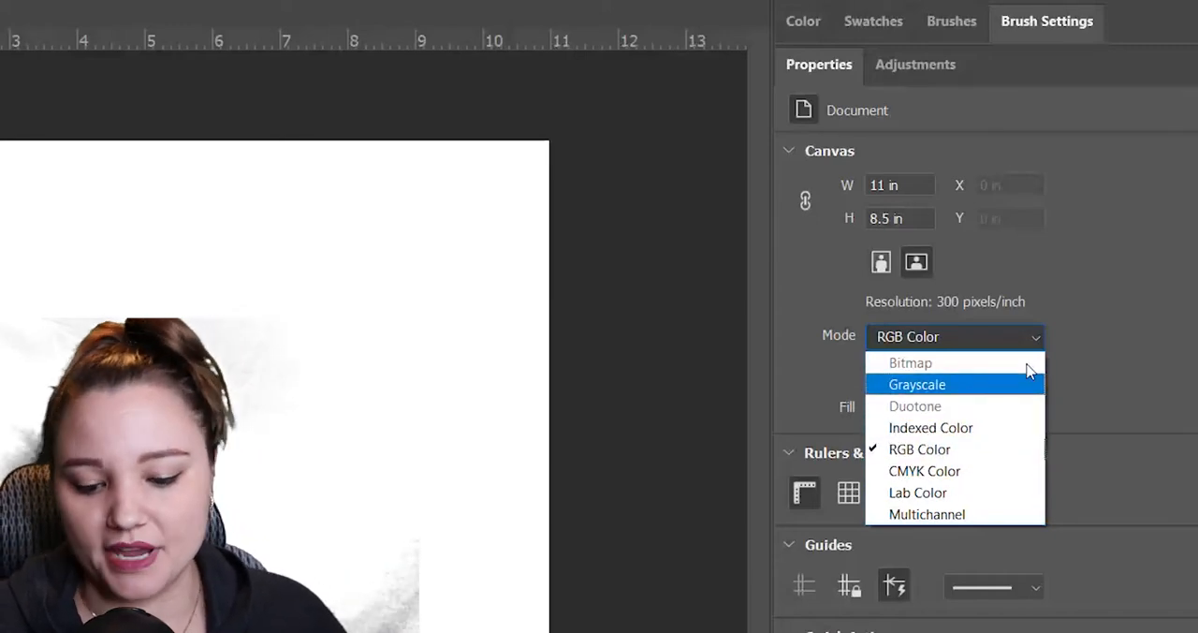
pyautogui.click(980, 455)
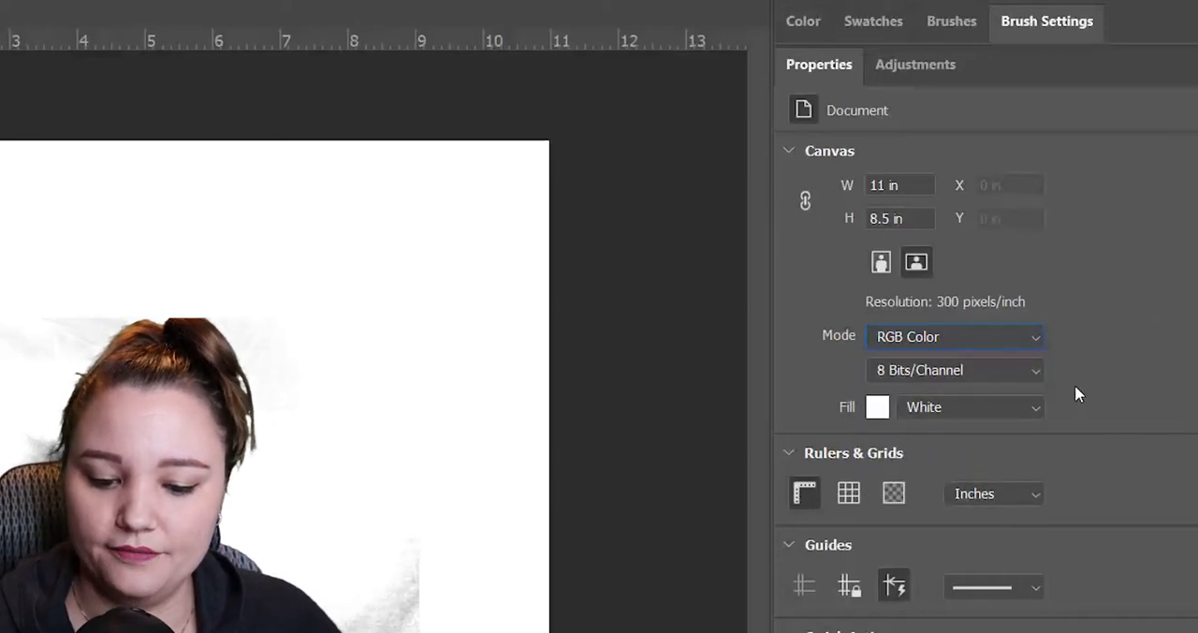
pyautogui.click(1009, 373)
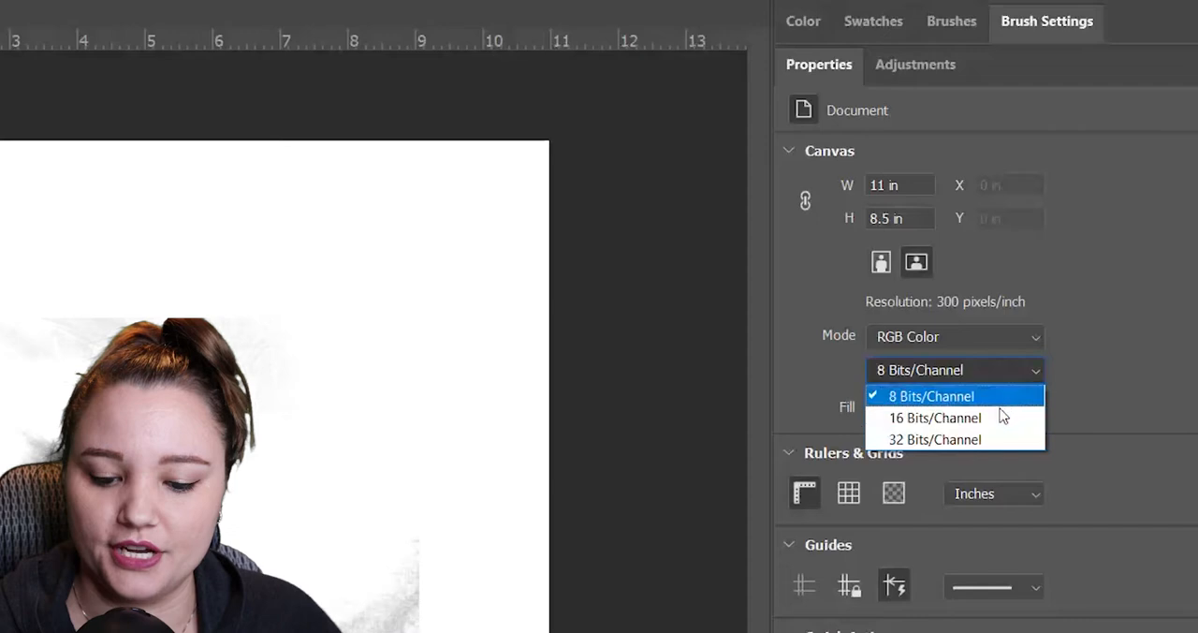
pyautogui.click(1082, 368)
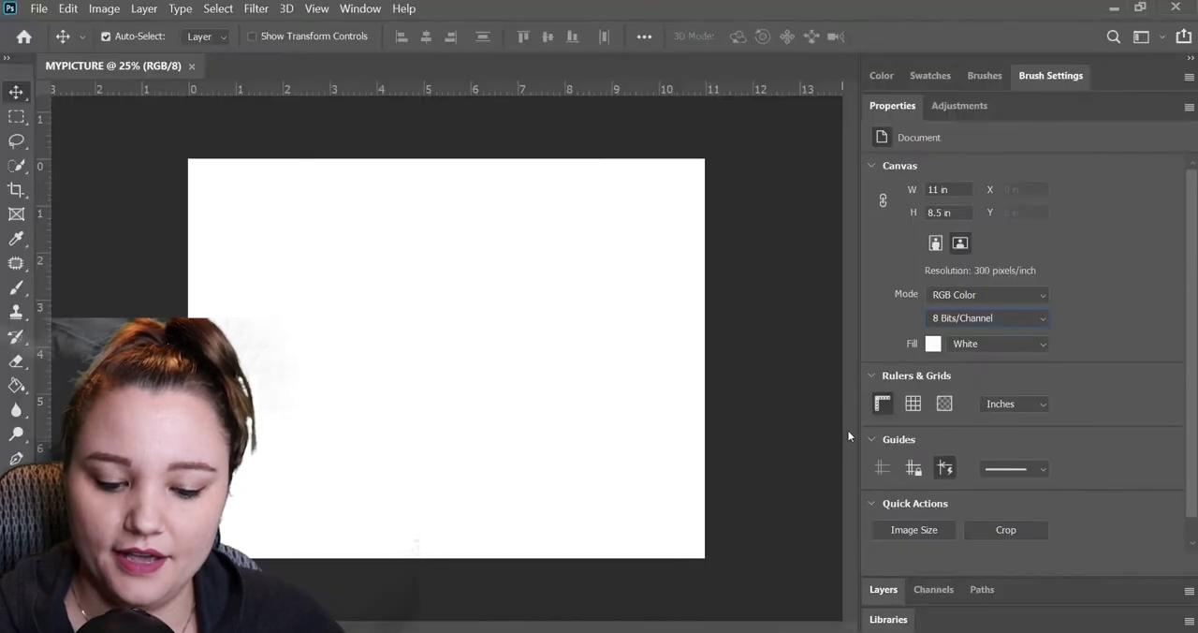
# Hide and show the document's rulers repeatedly, leaving them on.
pyautogui.click(882, 409)
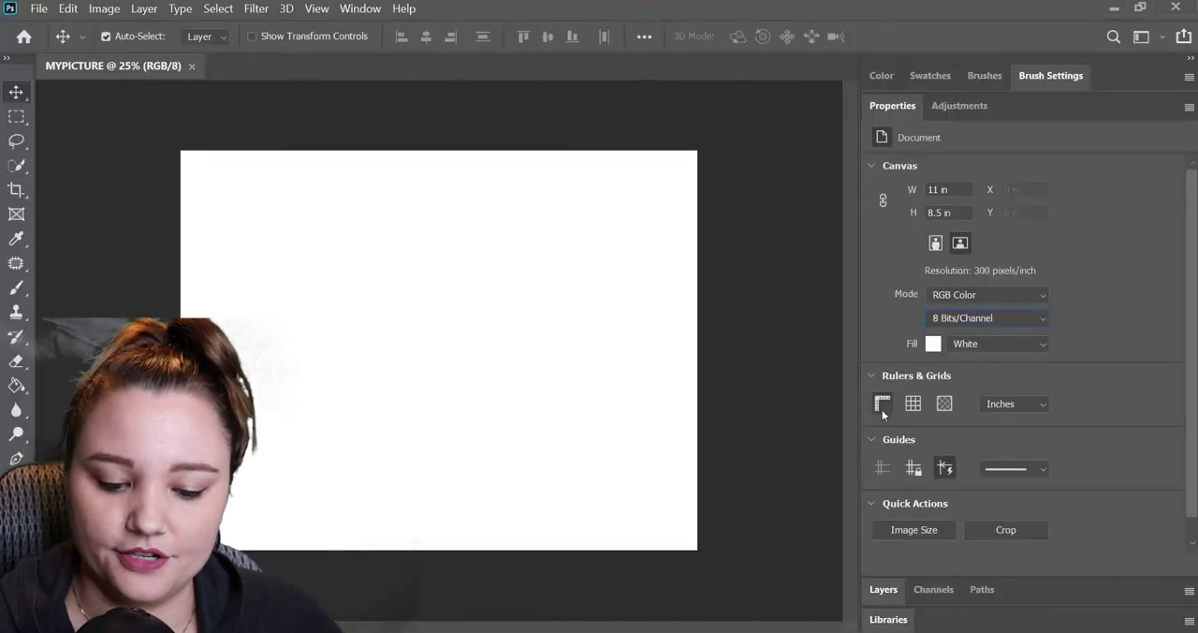
pyautogui.click(884, 408)
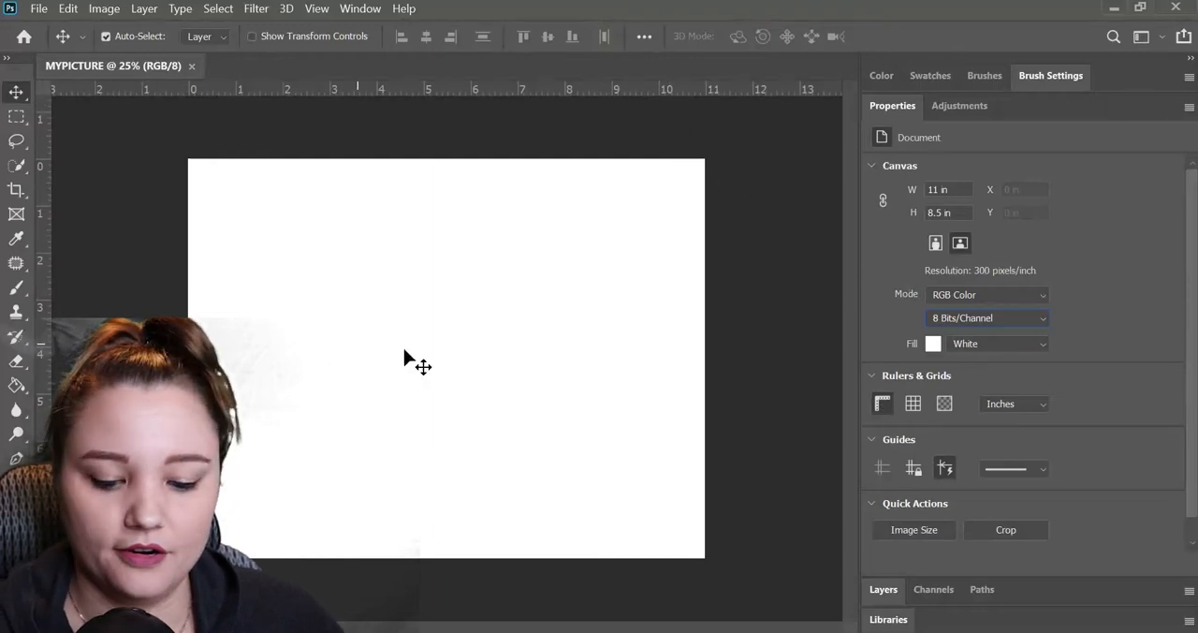
pyautogui.click(883, 403)
pyautogui.click(883, 404)
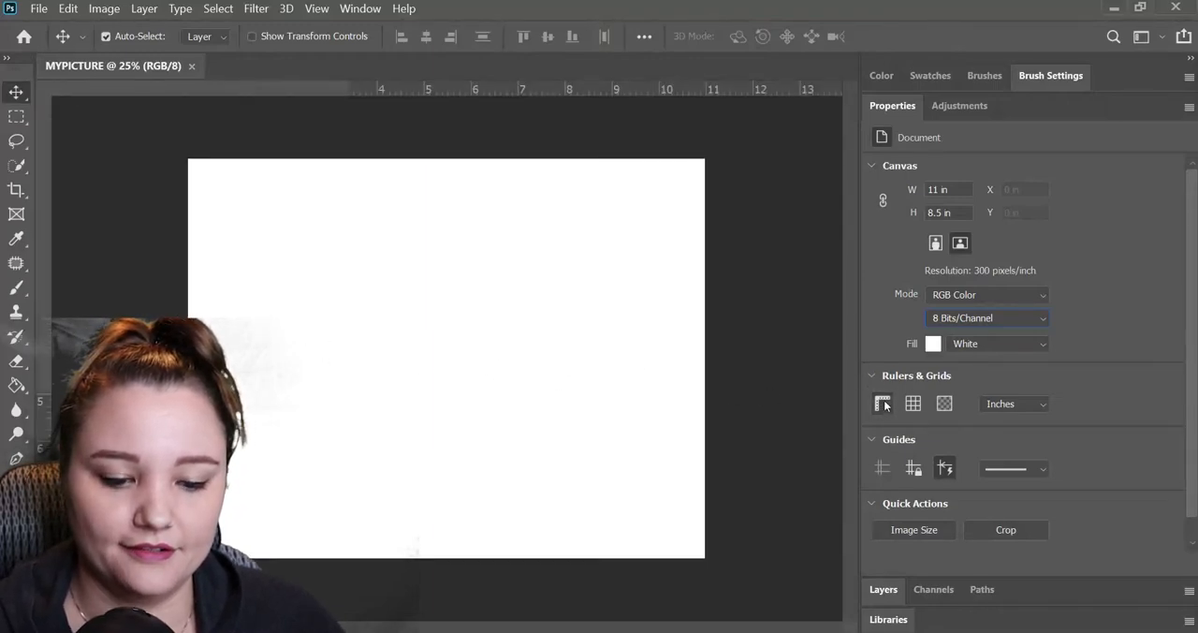
pyautogui.click(883, 404)
pyautogui.click(883, 404)
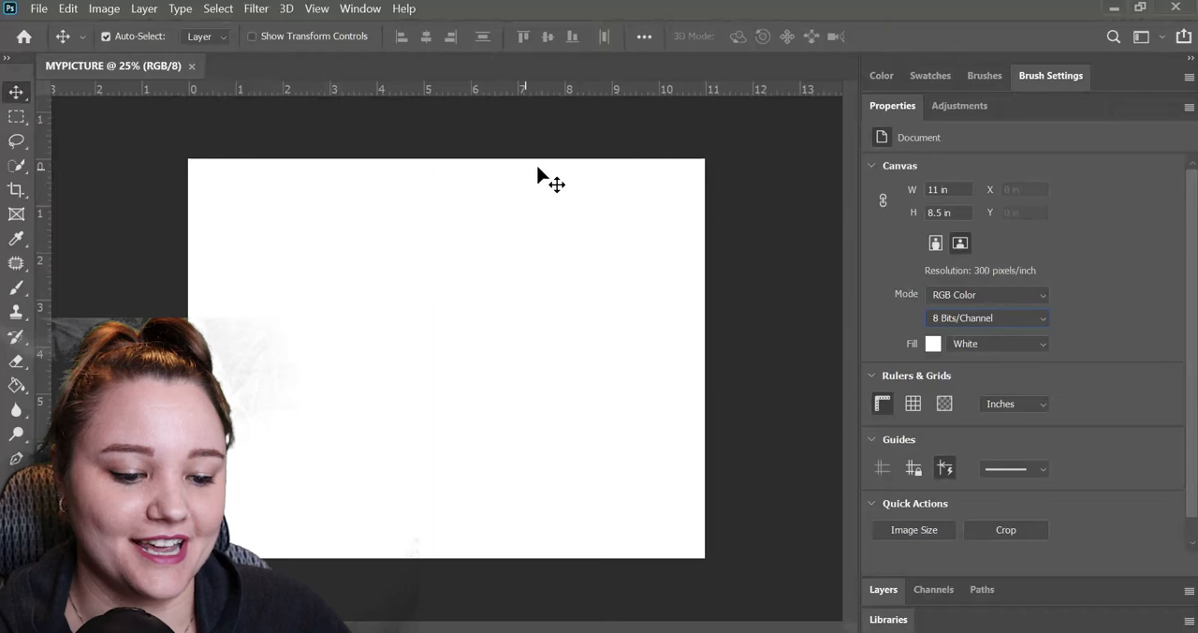
# Add a vertical guide at about 5 inches and a horizontal guide at about 3.75 inches.
pyautogui.moveTo(42, 262); pyautogui.dragTo(427, 223)
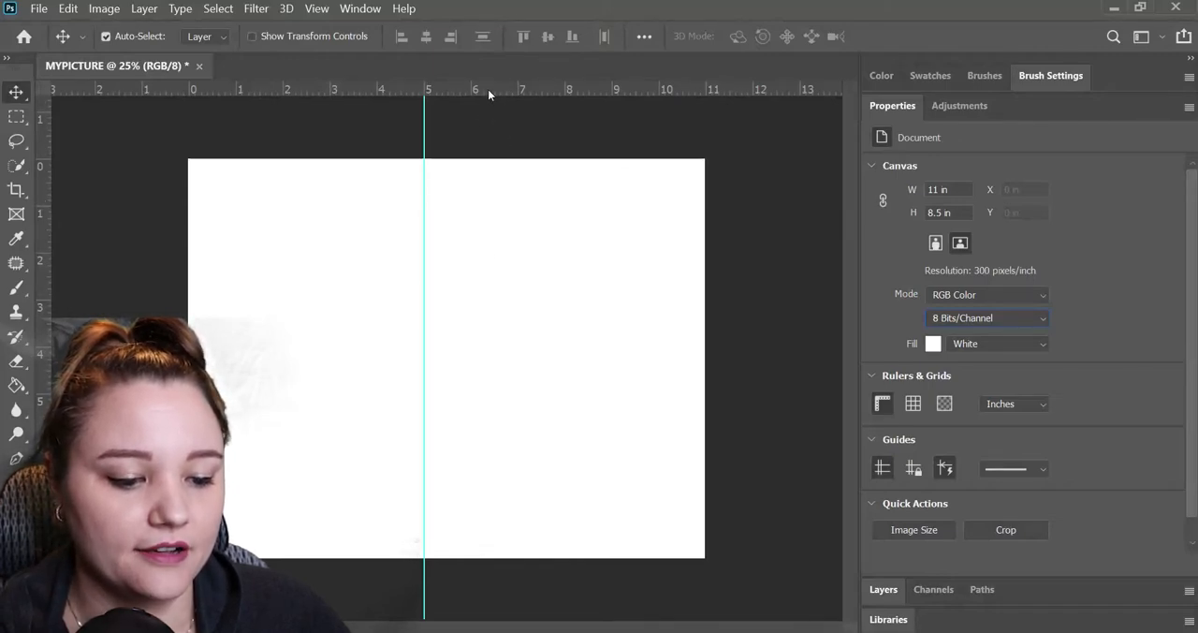
pyautogui.moveTo(487, 89); pyautogui.dragTo(498, 334)
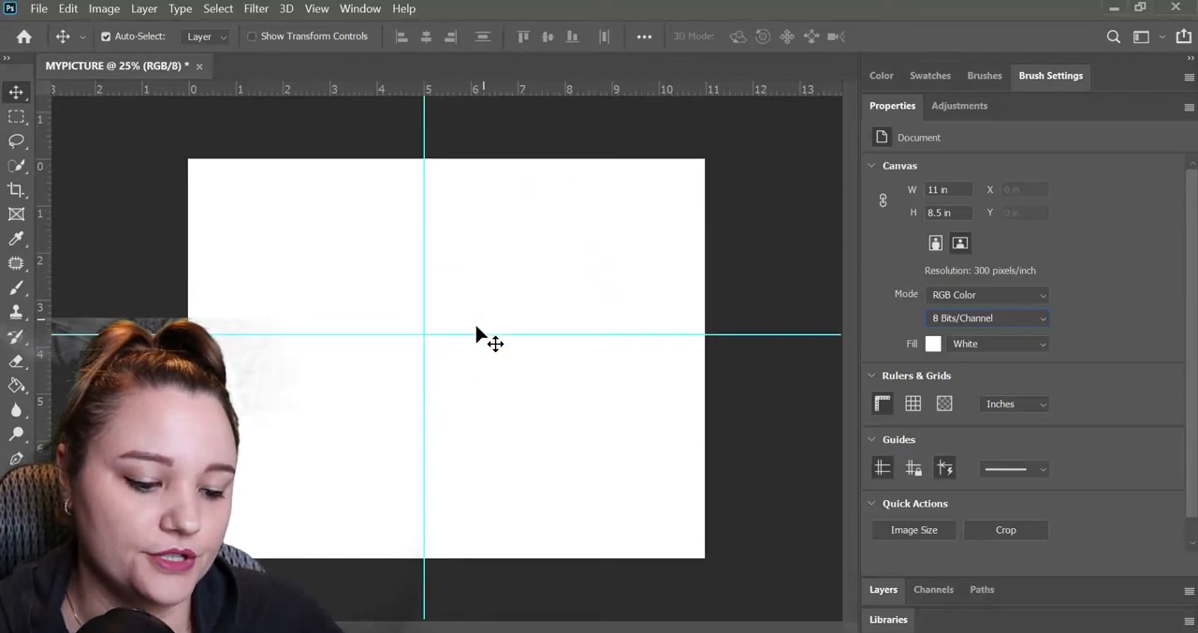
# Draw a red circle about 695 px in diameter from the guides' intersection and center it on that crossing.
pyautogui.press('u')
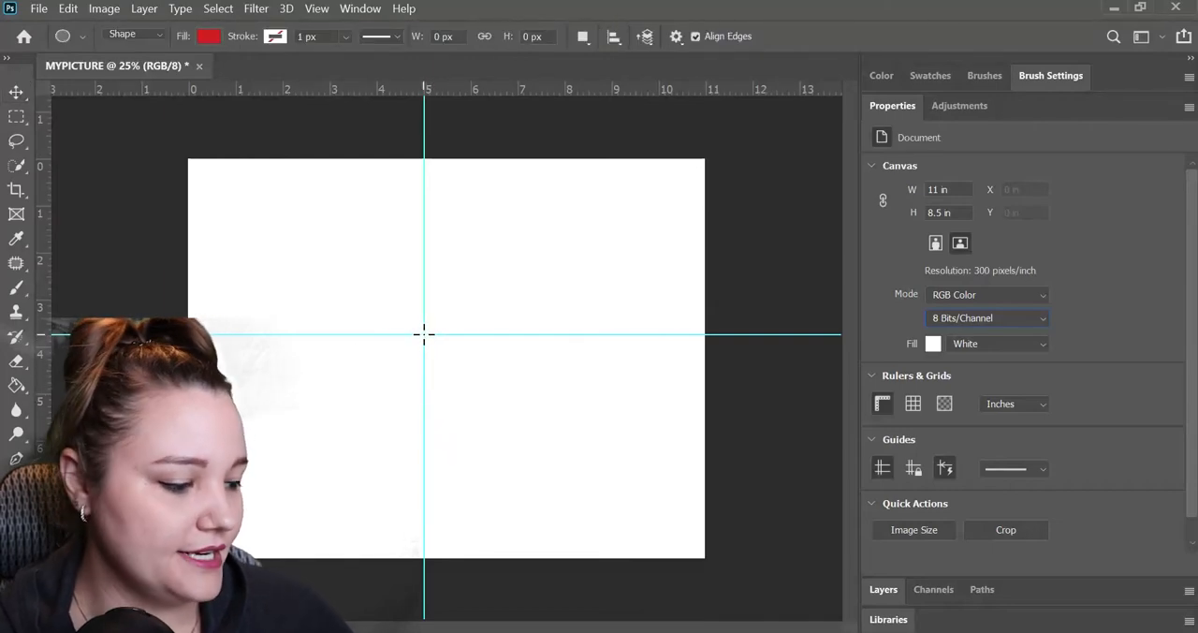
pyautogui.moveTo(423, 333); pyautogui.dragTo(663, 428)
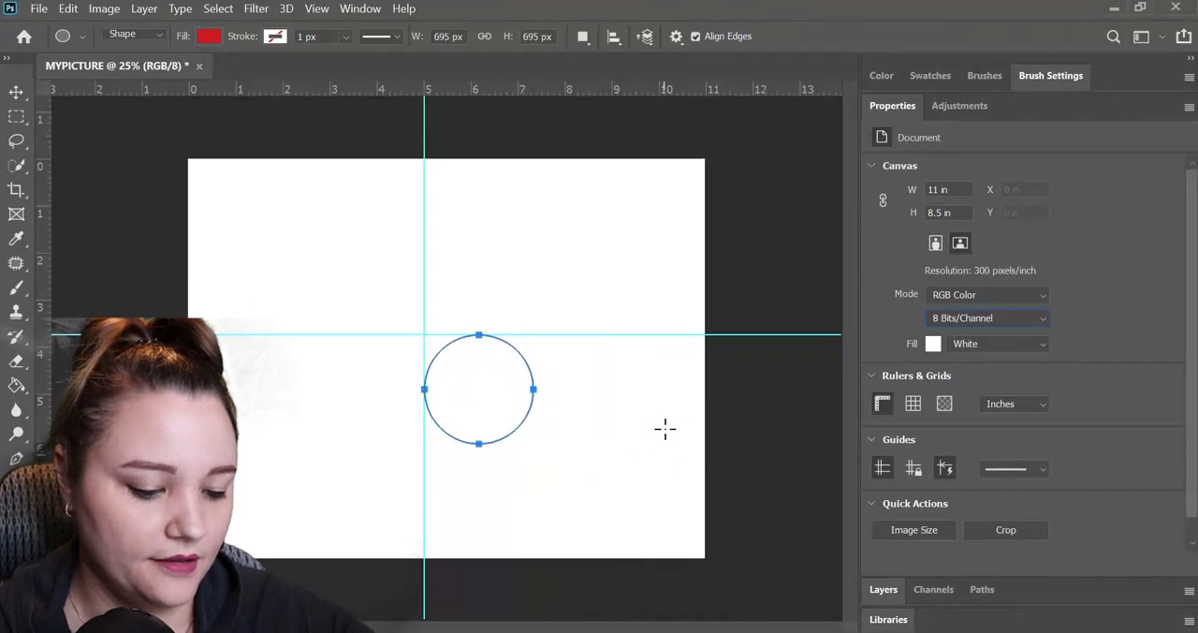
pyautogui.click(16, 91)
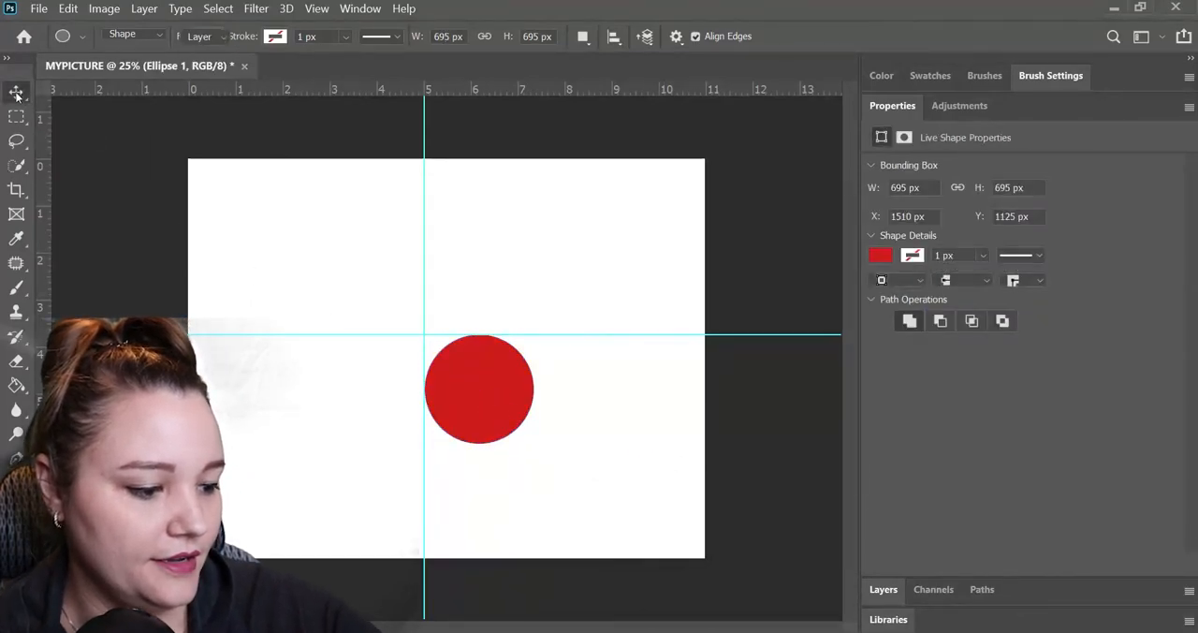
pyautogui.moveTo(493, 402); pyautogui.dragTo(440, 349)
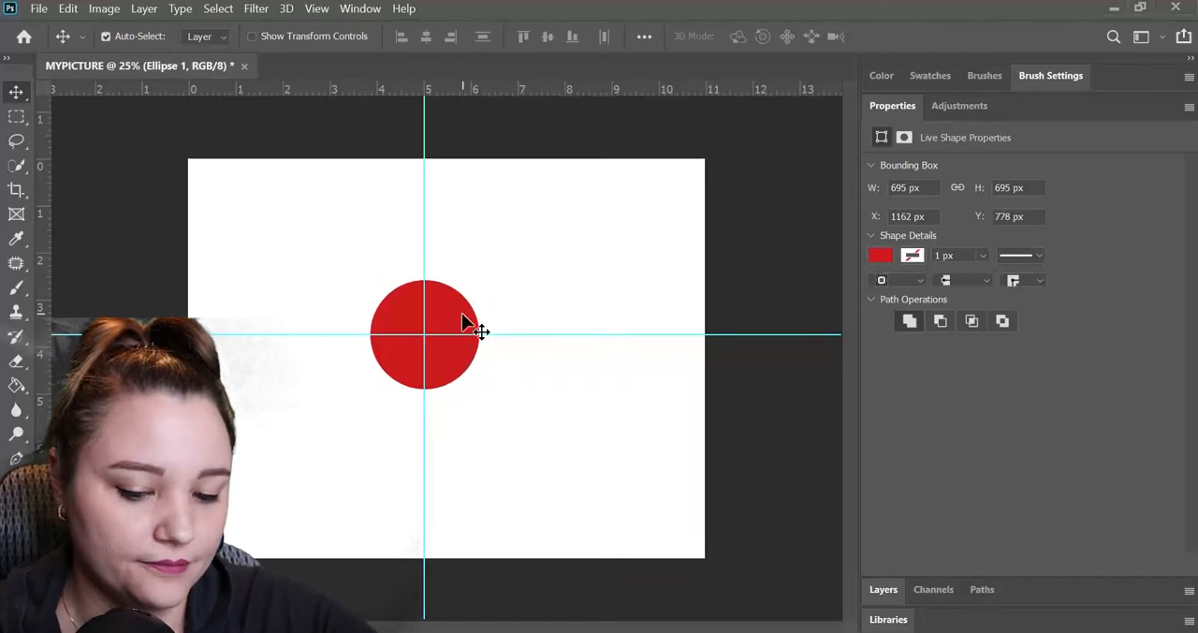
# Undo the red circle and both center guides.
pyautogui.hotkey('ctrl', 'z')
pyautogui.hotkey('ctrl', 'z')
pyautogui.hotkey('ctrl', 'z')
pyautogui.hotkey('ctrl', 'z')
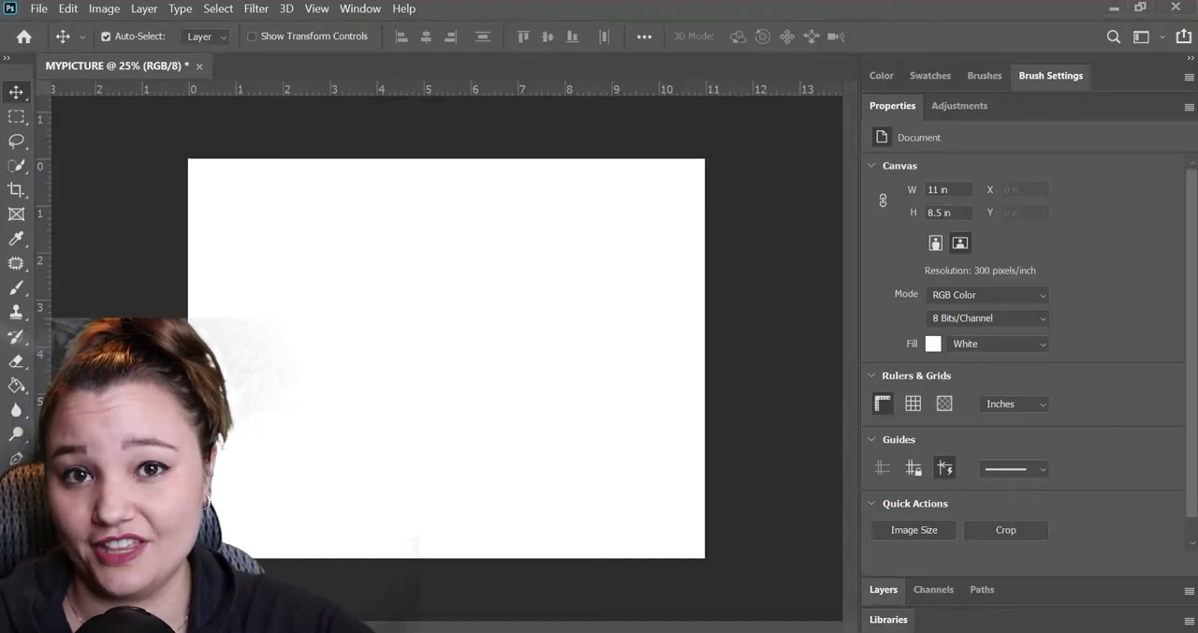
# Place guides along the canvas's top and left edges and about 0.5 inch inside each of those edges.
pyautogui.moveTo(599, 98); pyautogui.dragTo(618, 182)
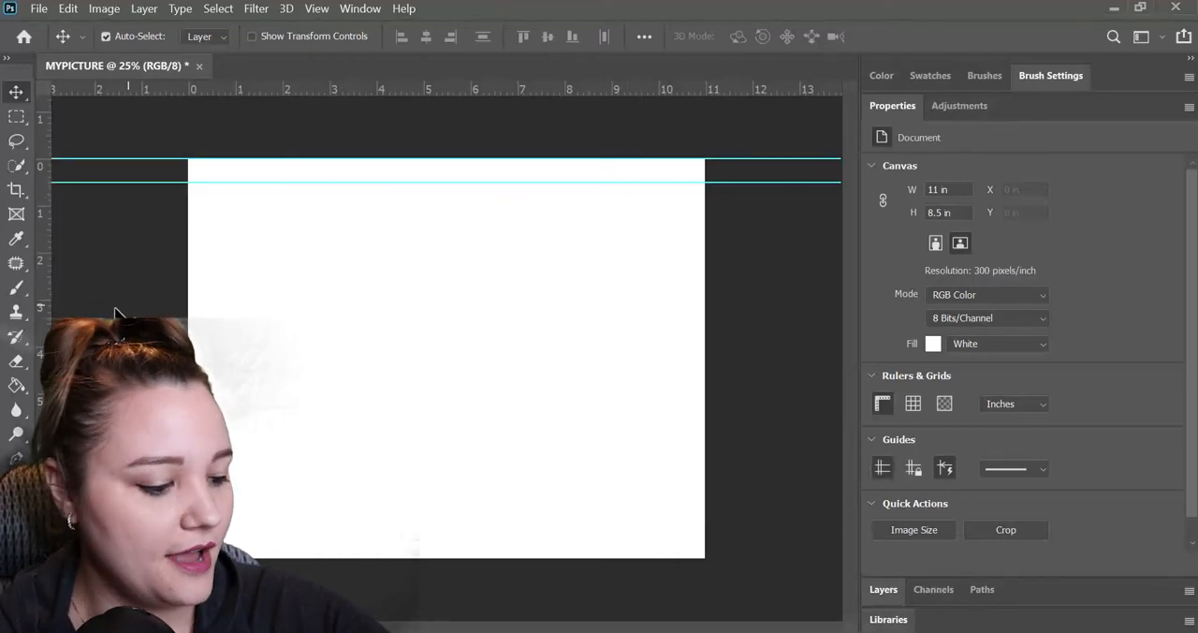
pyautogui.moveTo(39, 311); pyautogui.dragTo(186, 315)
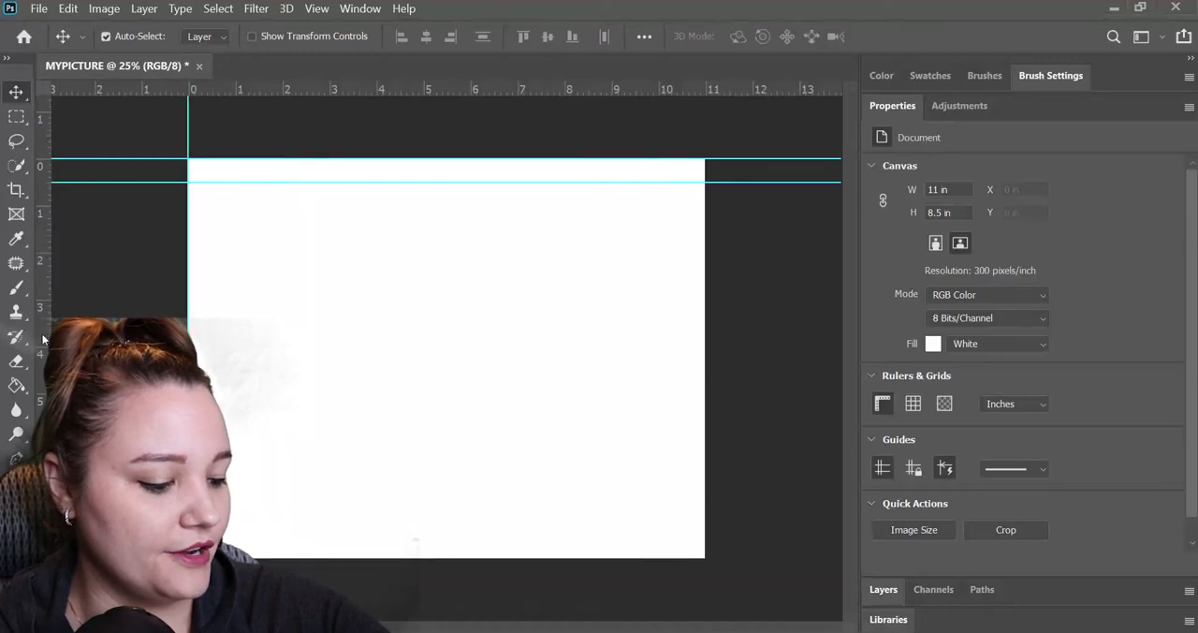
pyautogui.moveTo(41, 333); pyautogui.dragTo(212, 284)
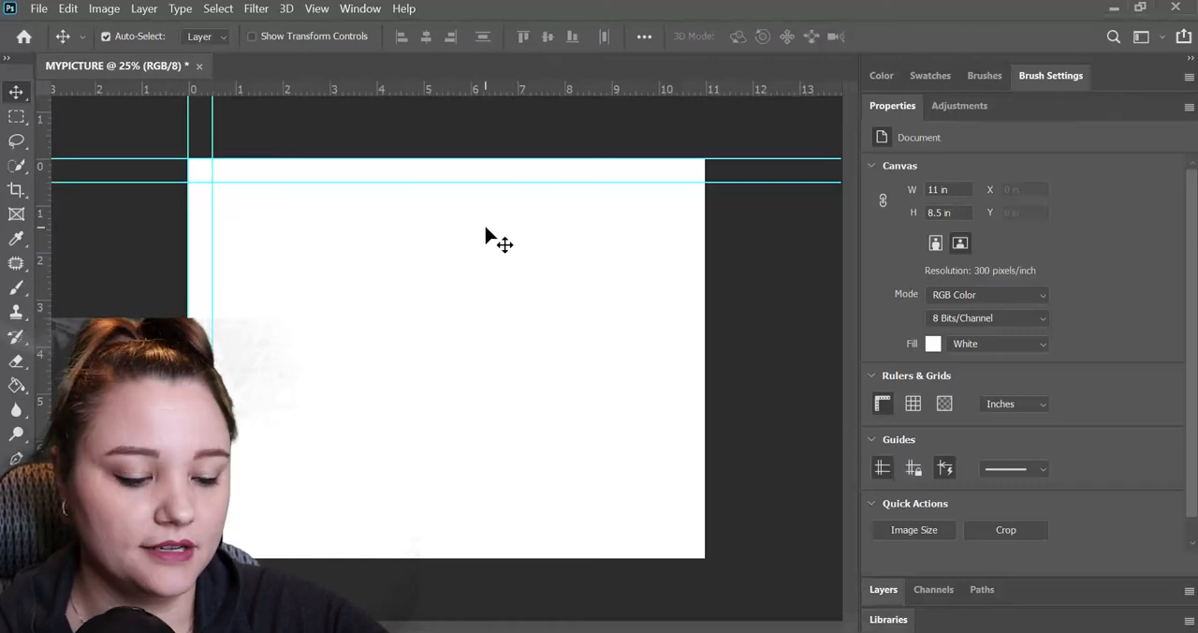
# Show the grid over the canvas and hide it again.
pyautogui.click(913, 406)
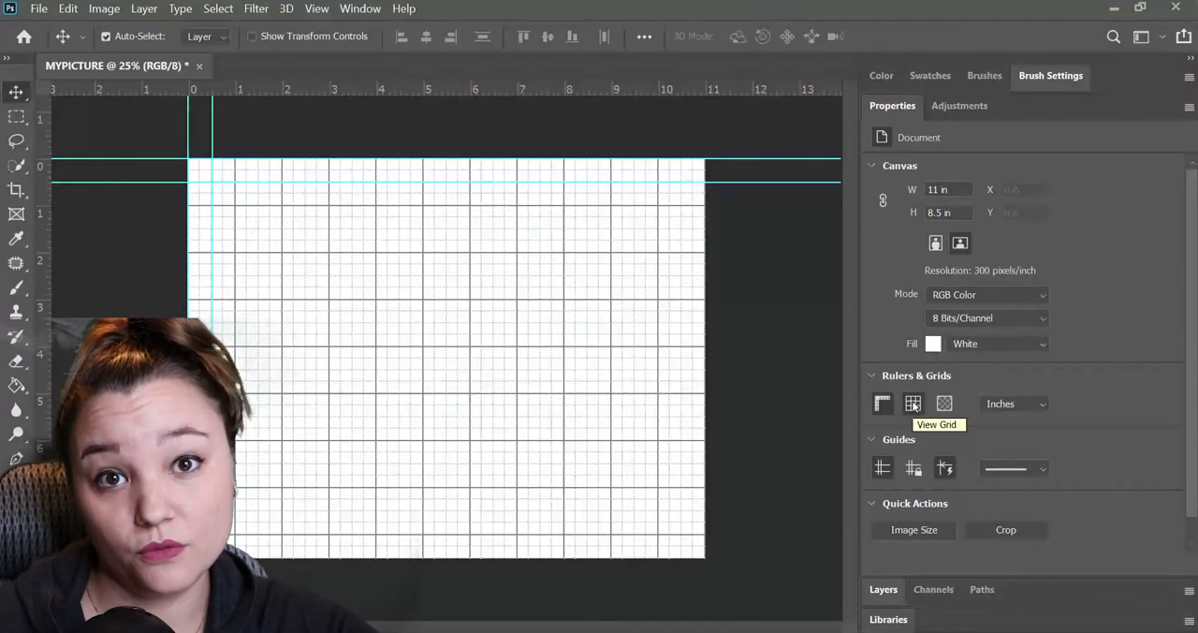
pyautogui.click(914, 405)
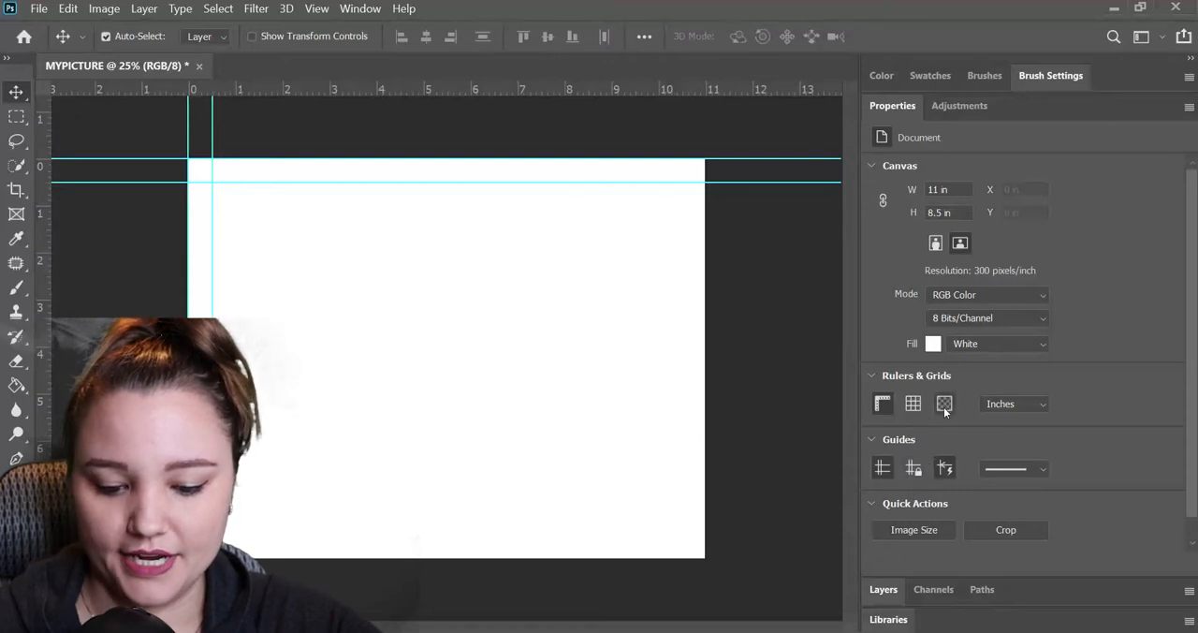
# Switch briefly to the Eyedropper, return to the Move tool, and show the document's layers.
pyautogui.press('i')
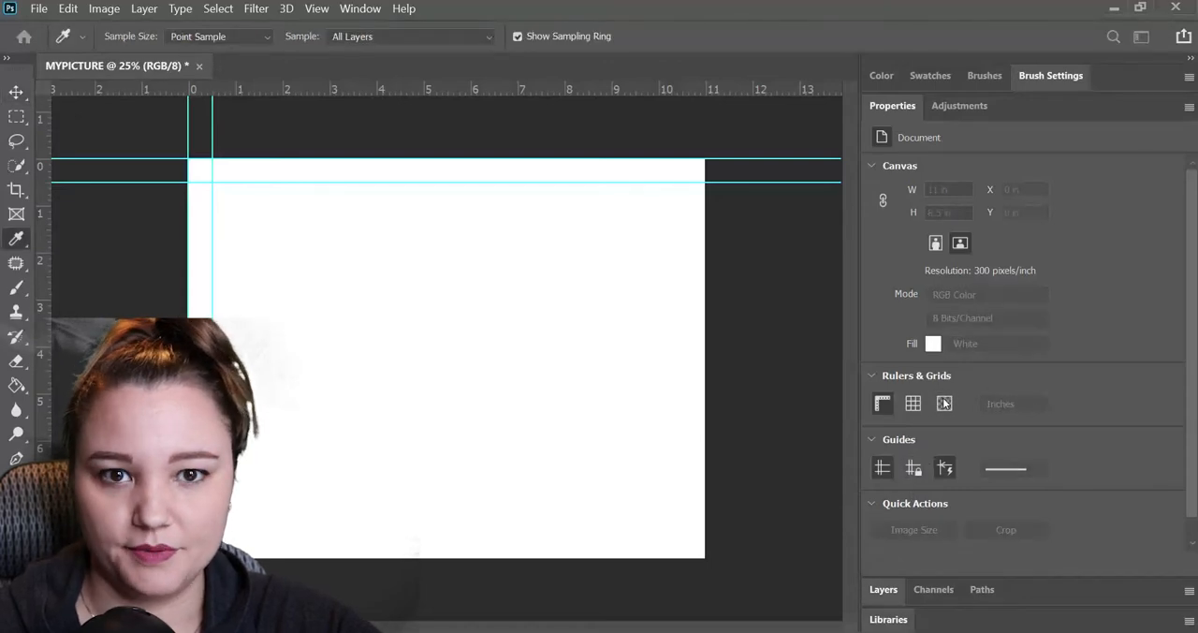
pyautogui.press('v')
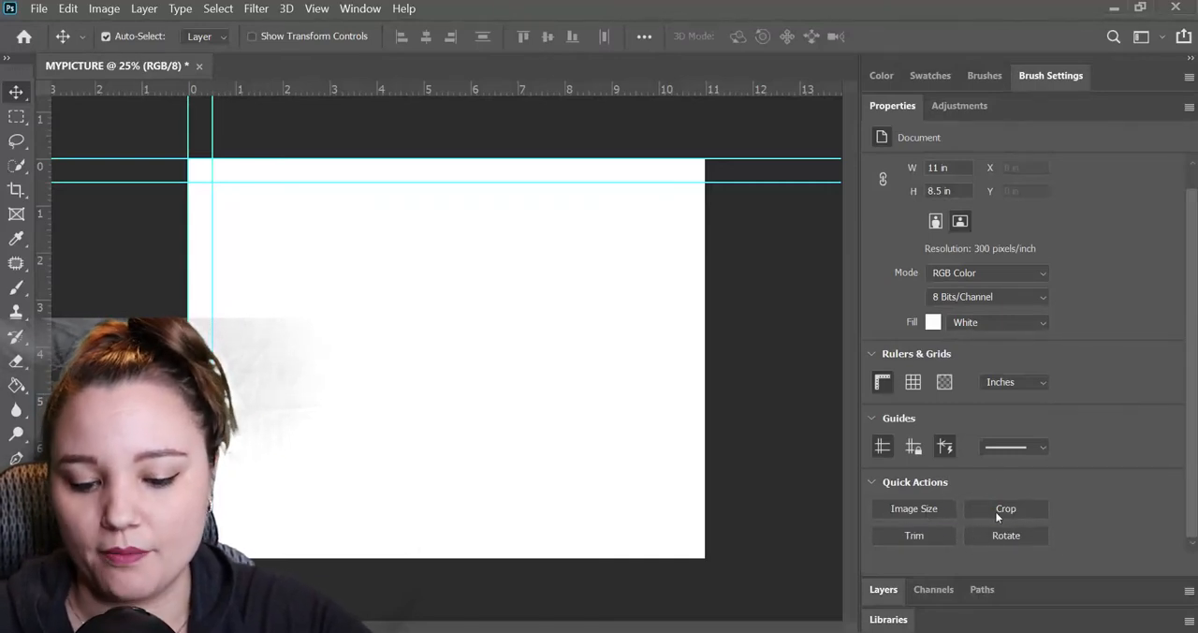
pyautogui.click(884, 590)
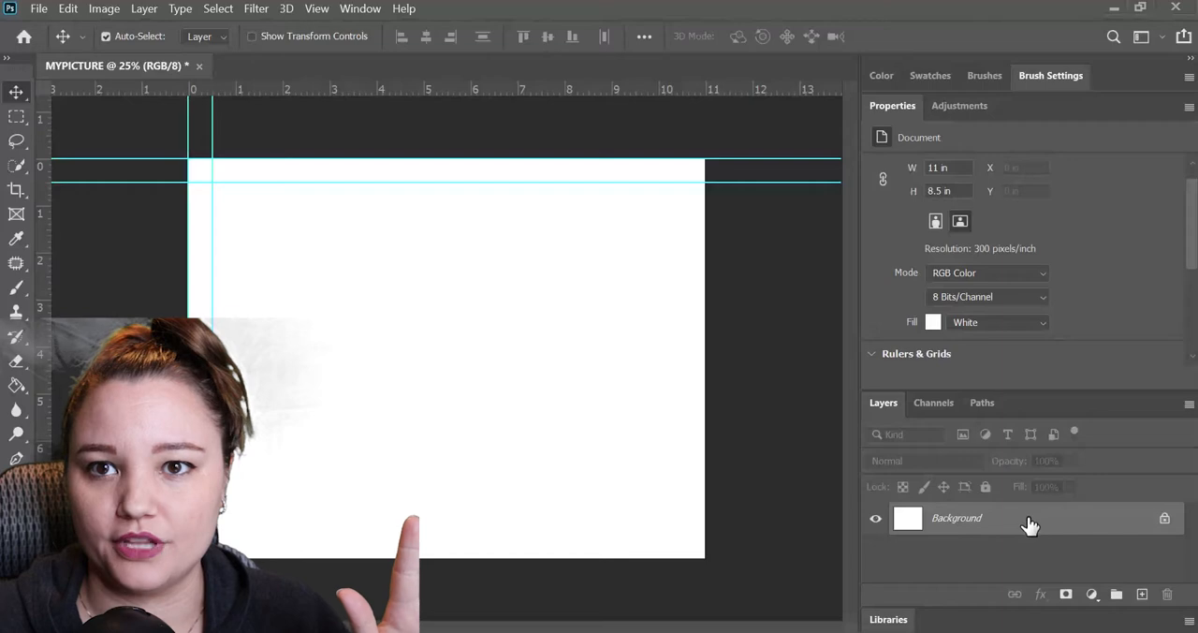
# Add a new empty layer above the Background and delete it.
pyautogui.click(1142, 594)
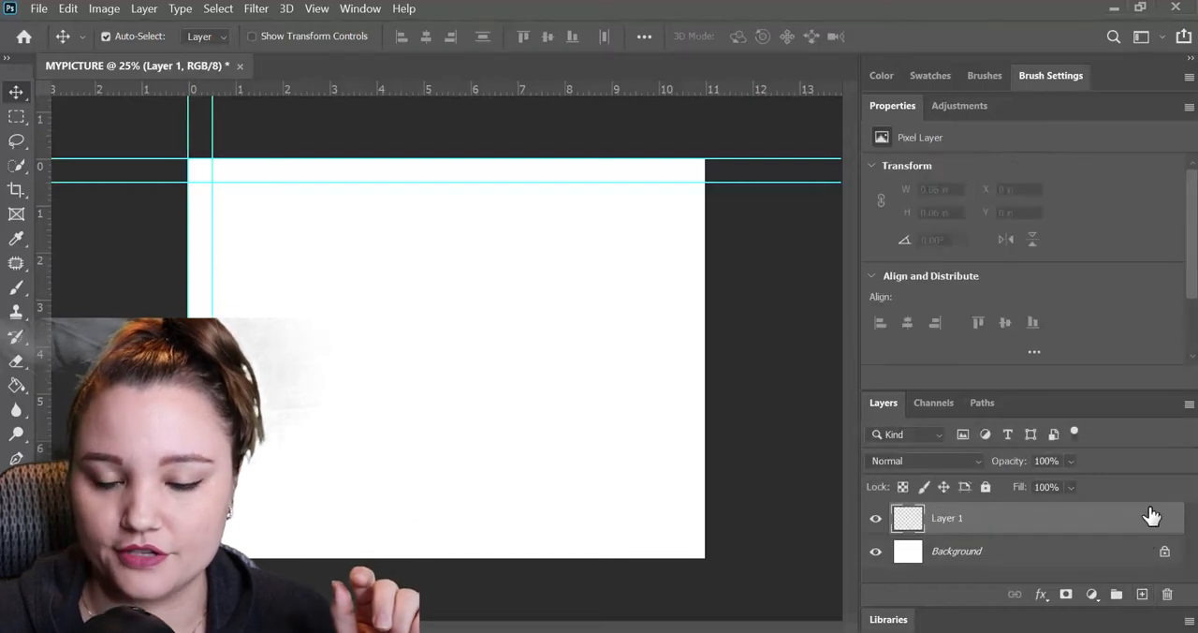
pyautogui.press('Delete')
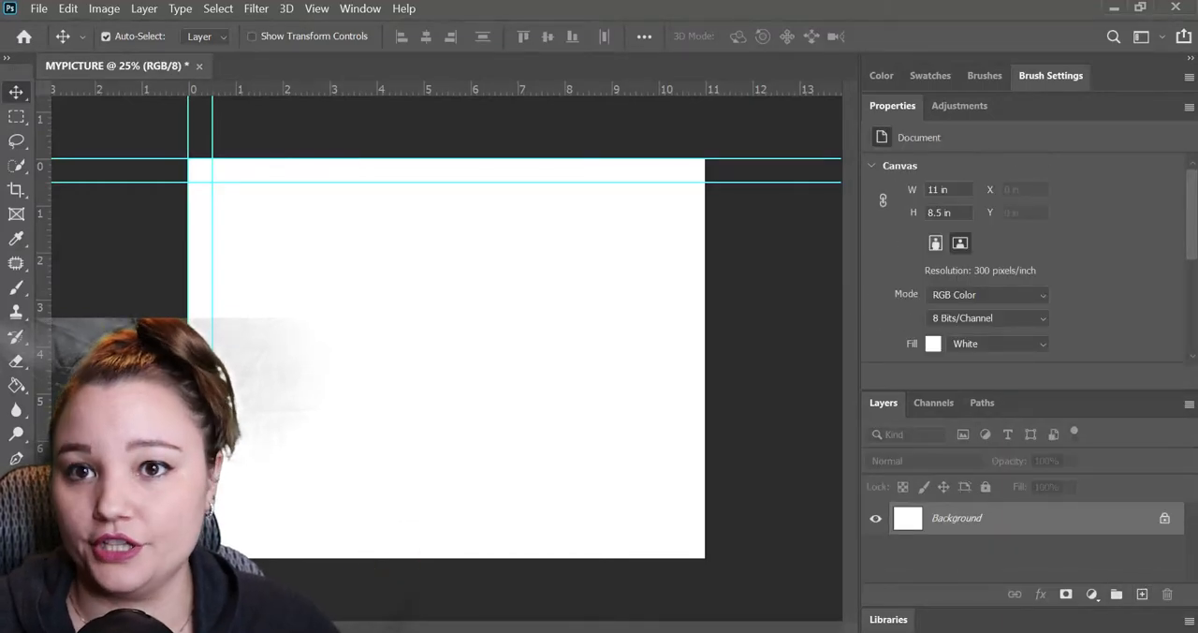
# Unlock the Background layer, fill it with solid blue using the Paint Bucket, and undo both changes.
pyautogui.click(1166, 521)
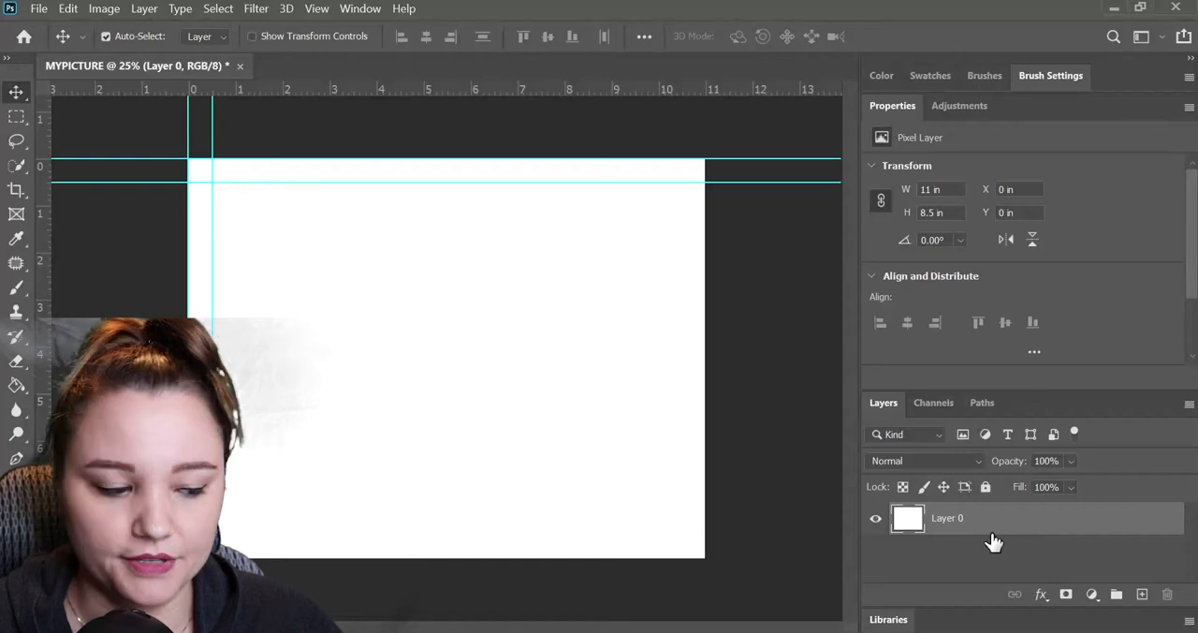
pyautogui.click(16, 384)
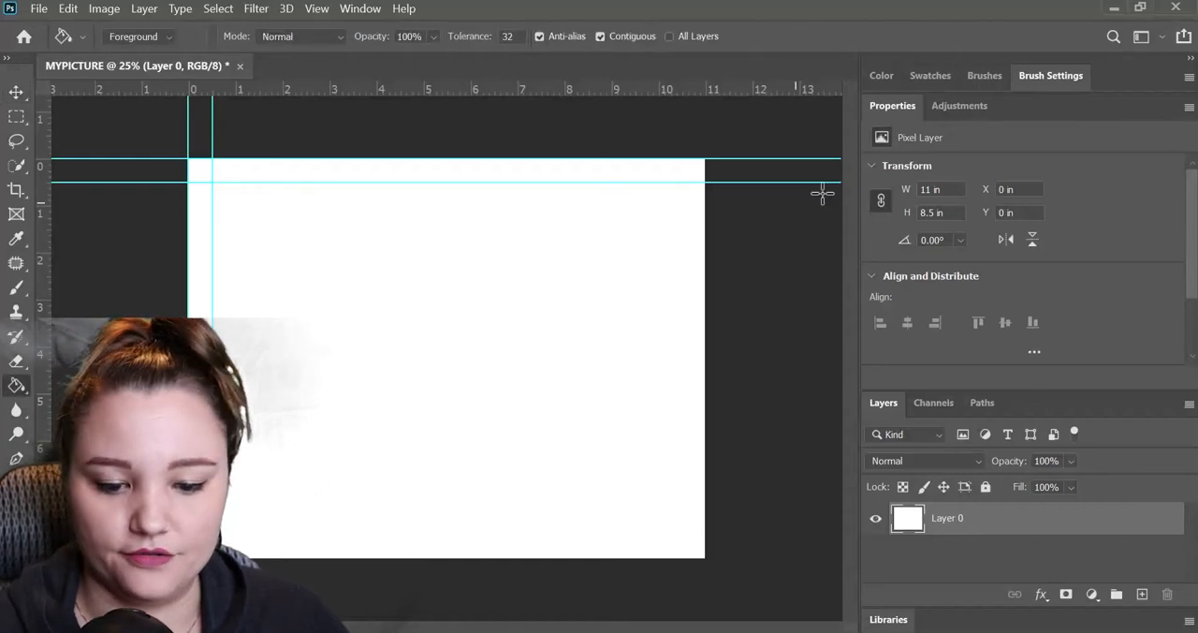
pyautogui.click(880, 77)
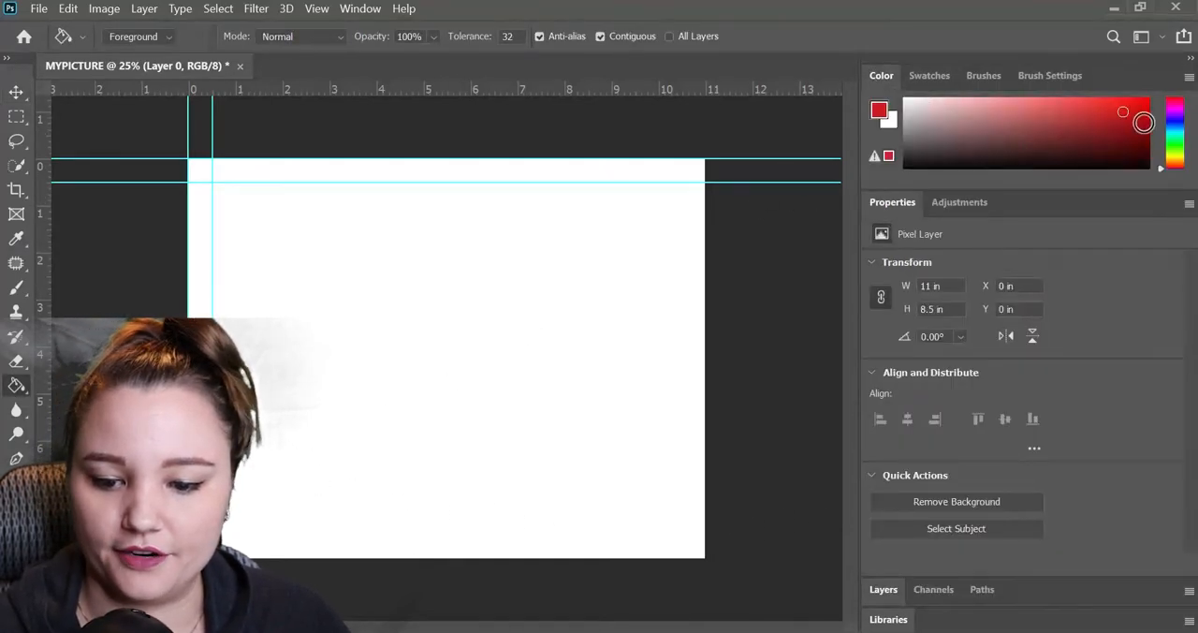
pyautogui.moveTo(1173, 136); pyautogui.dragTo(1177, 125)
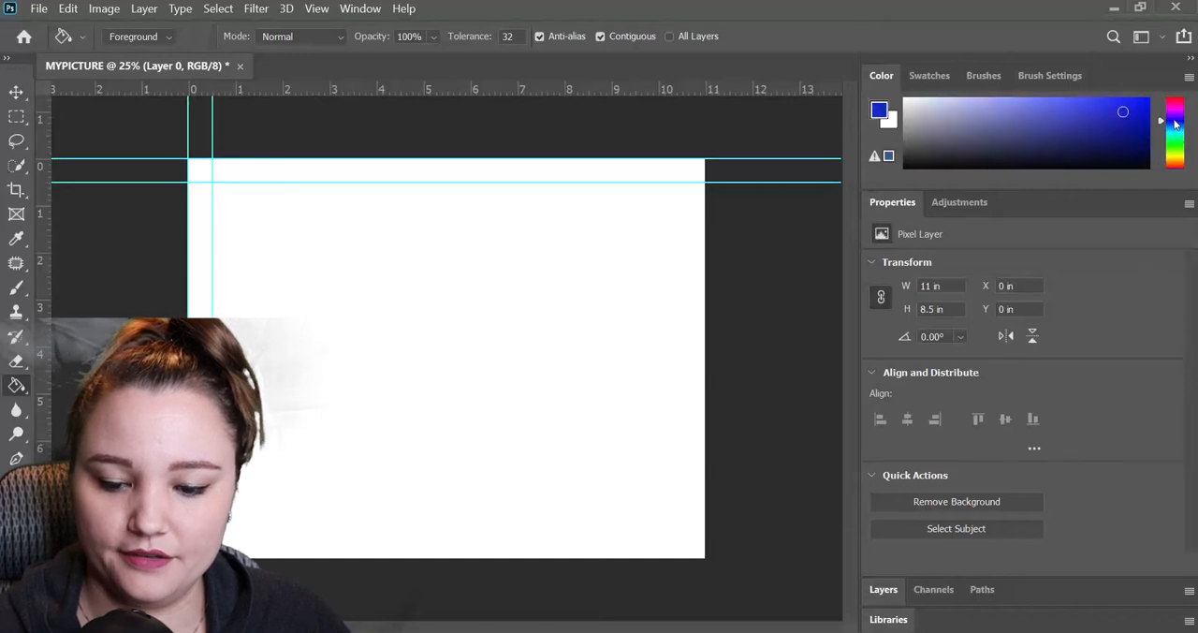
pyautogui.click(562, 307)
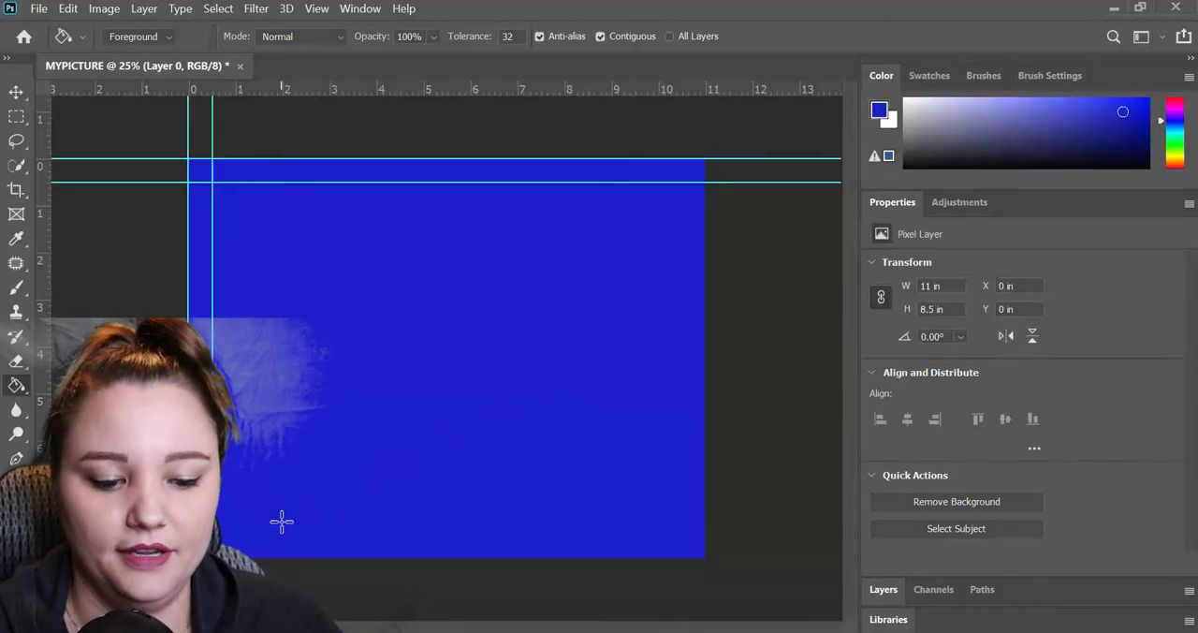
pyautogui.hotkey('ctrl', 'z')
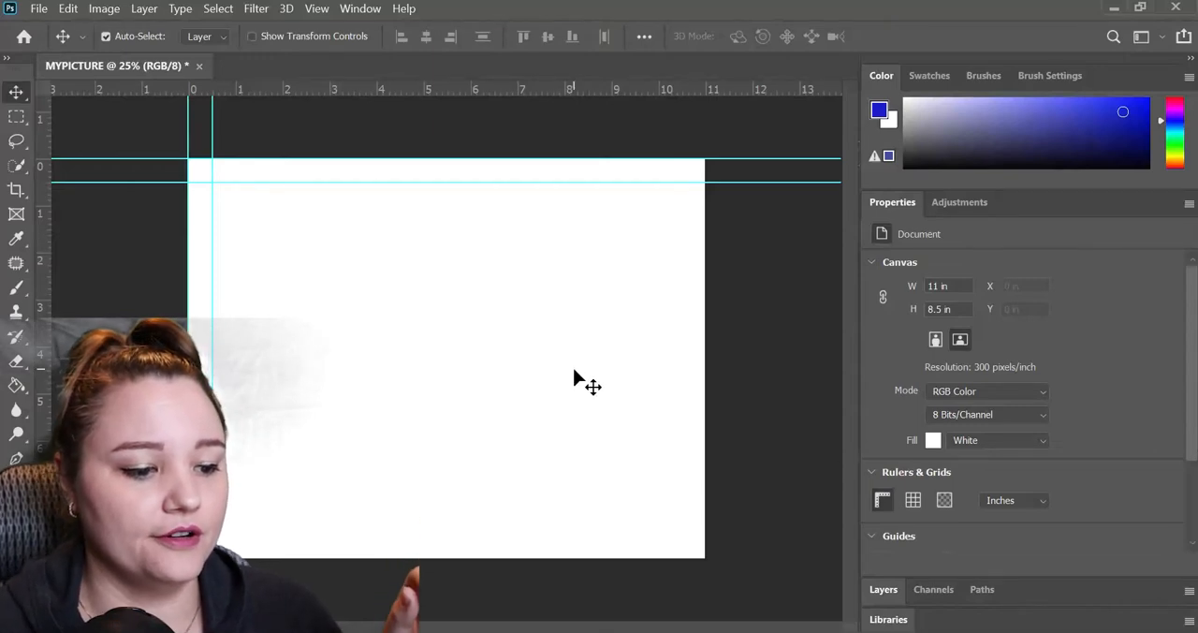
# Examine the image adjustment commands and compare them with the adjustment types available for layers.
pyautogui.click(69, 12)
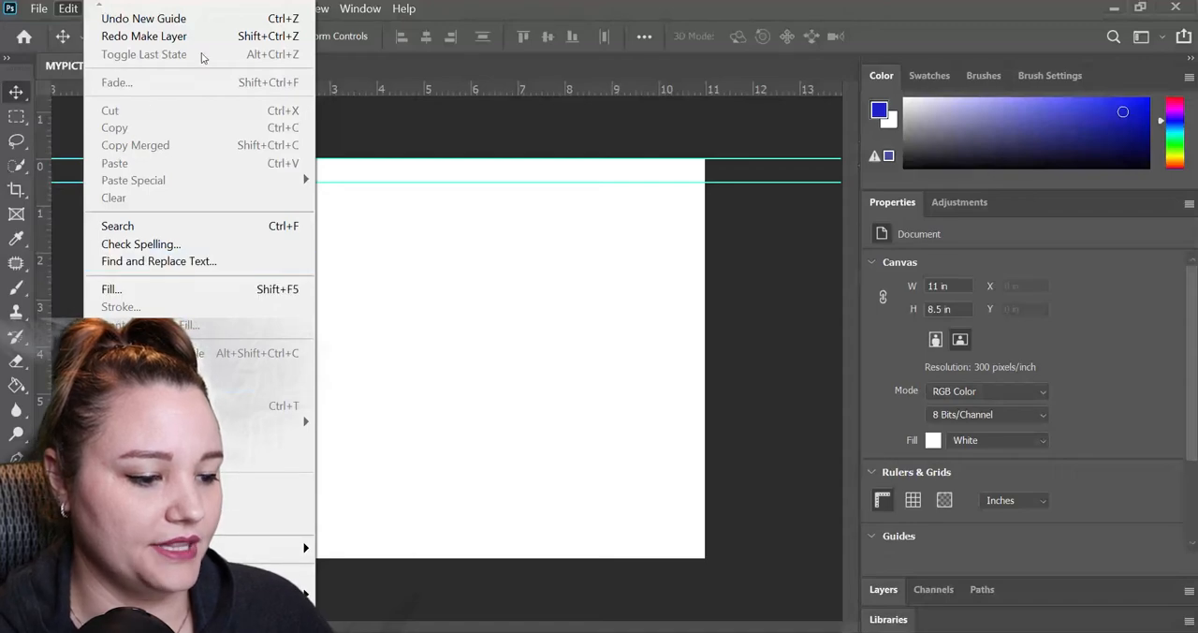
pyautogui.moveTo(142, 15)
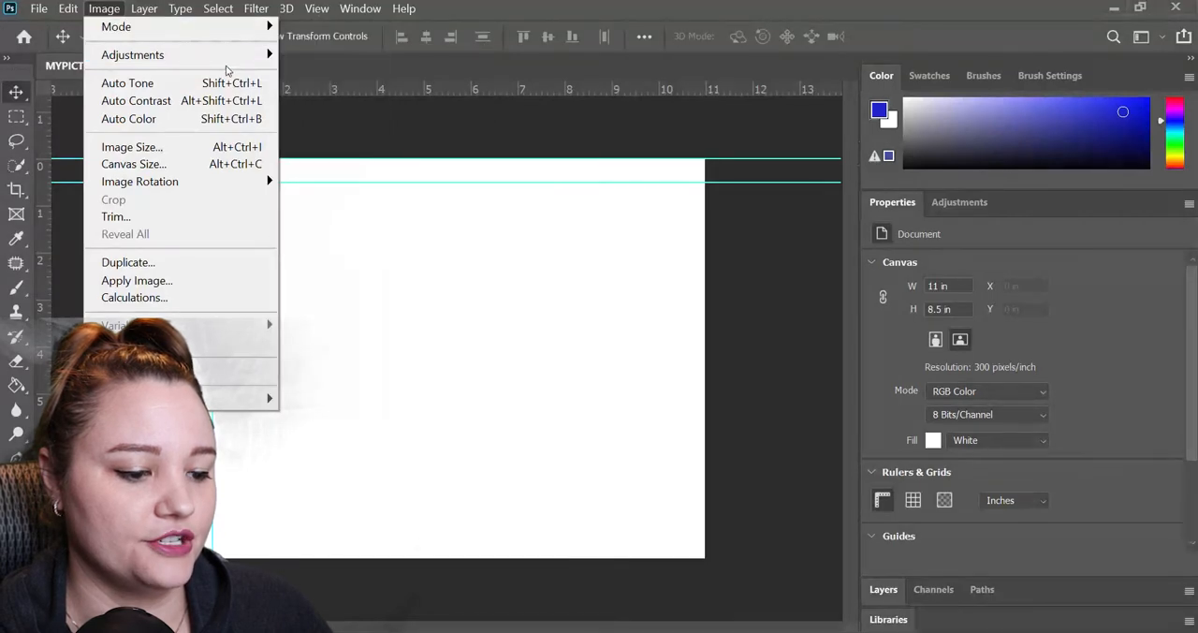
pyautogui.moveTo(216, 57)
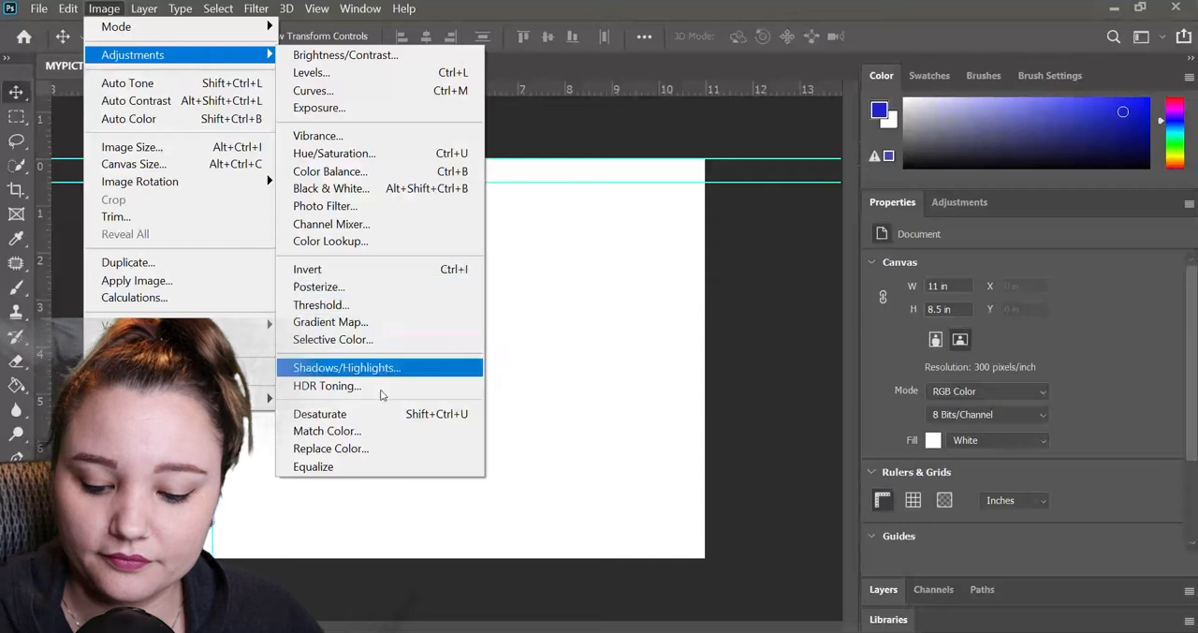
pyautogui.click(658, 483)
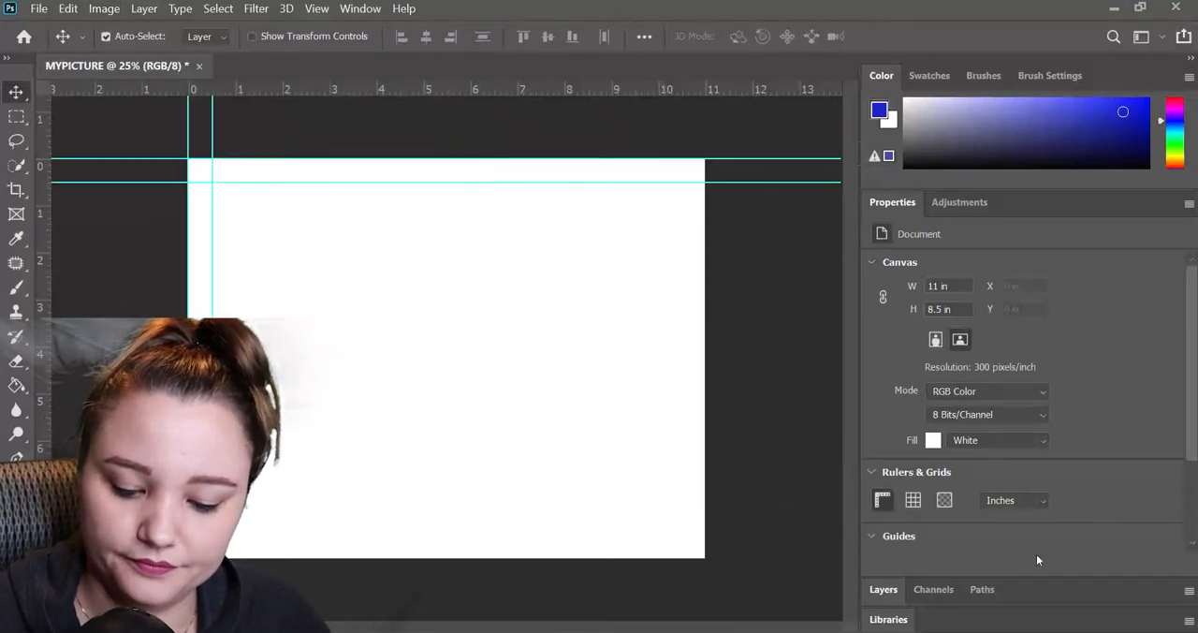
pyautogui.click(884, 590)
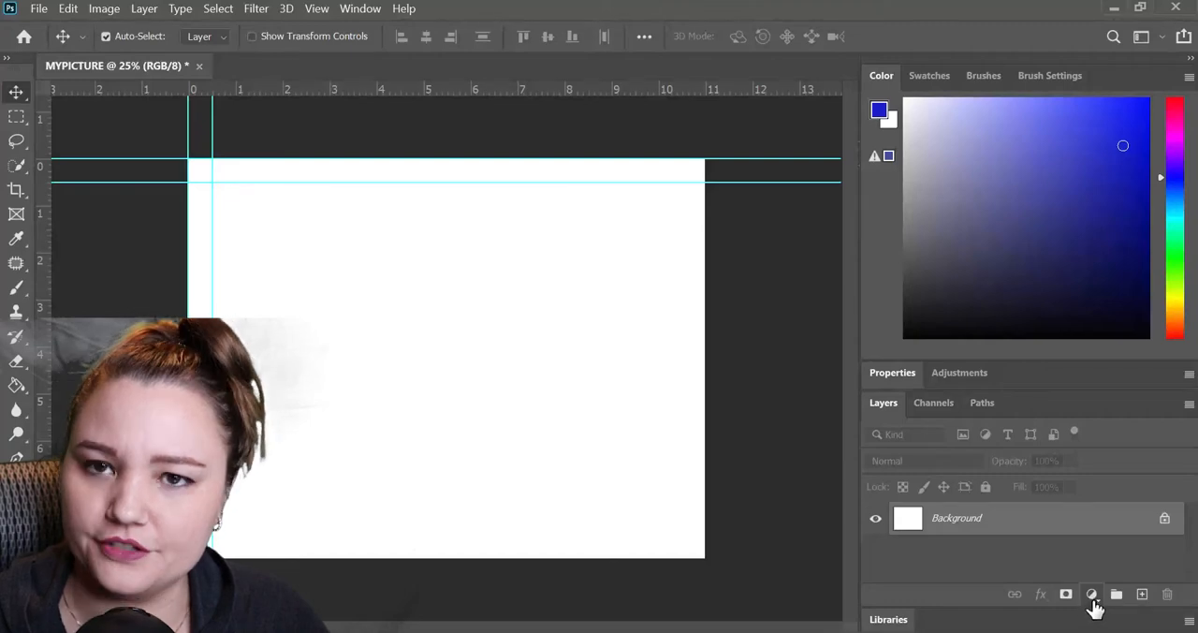
pyautogui.click(1091, 595)
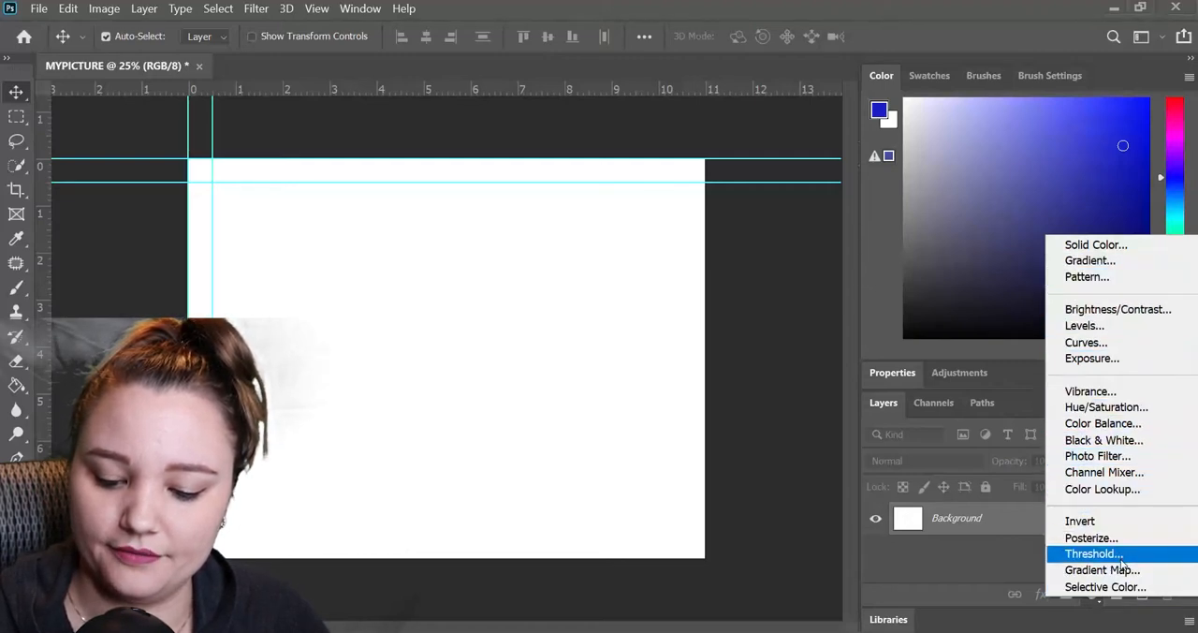
pyautogui.click(1027, 560)
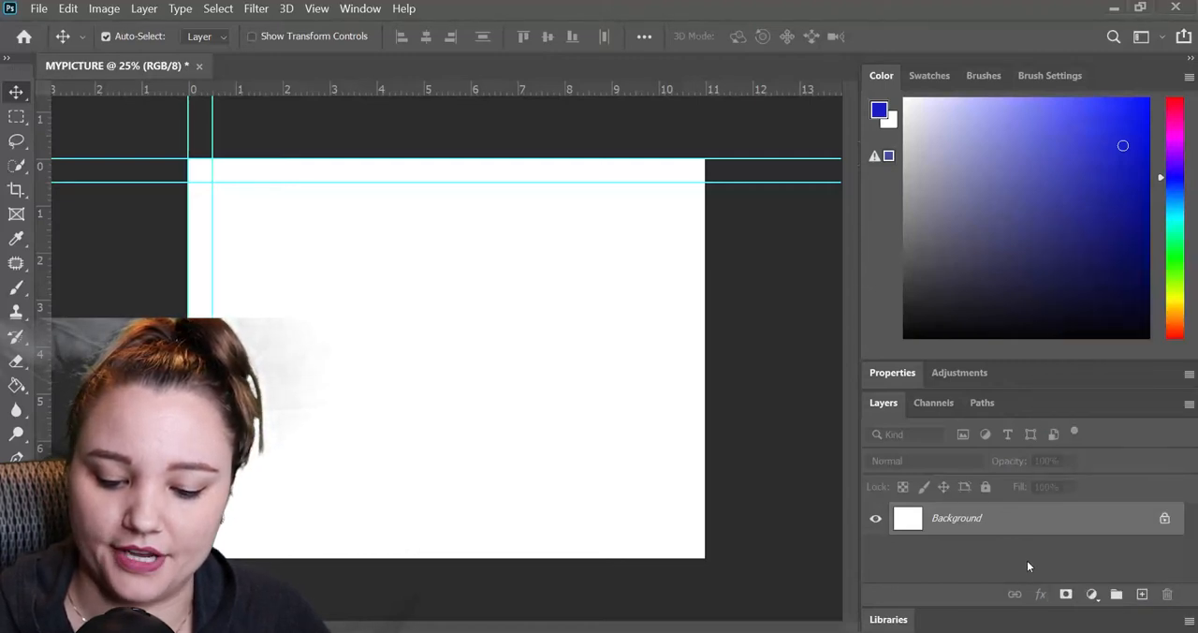
pyautogui.click(144, 8)
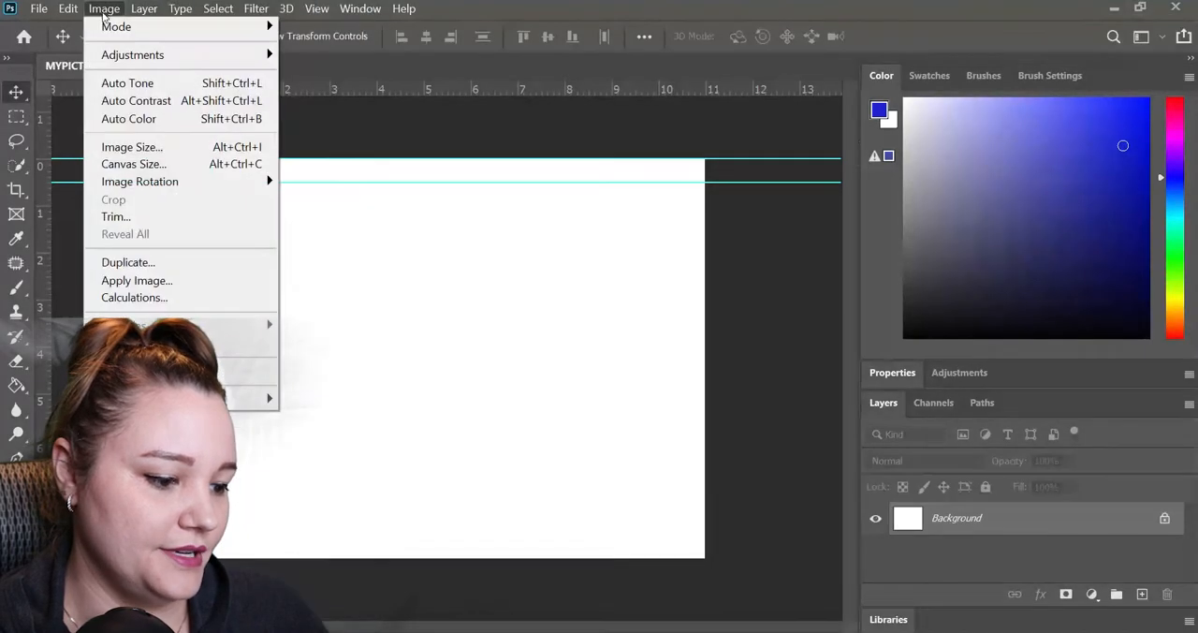
pyautogui.moveTo(132, 54)
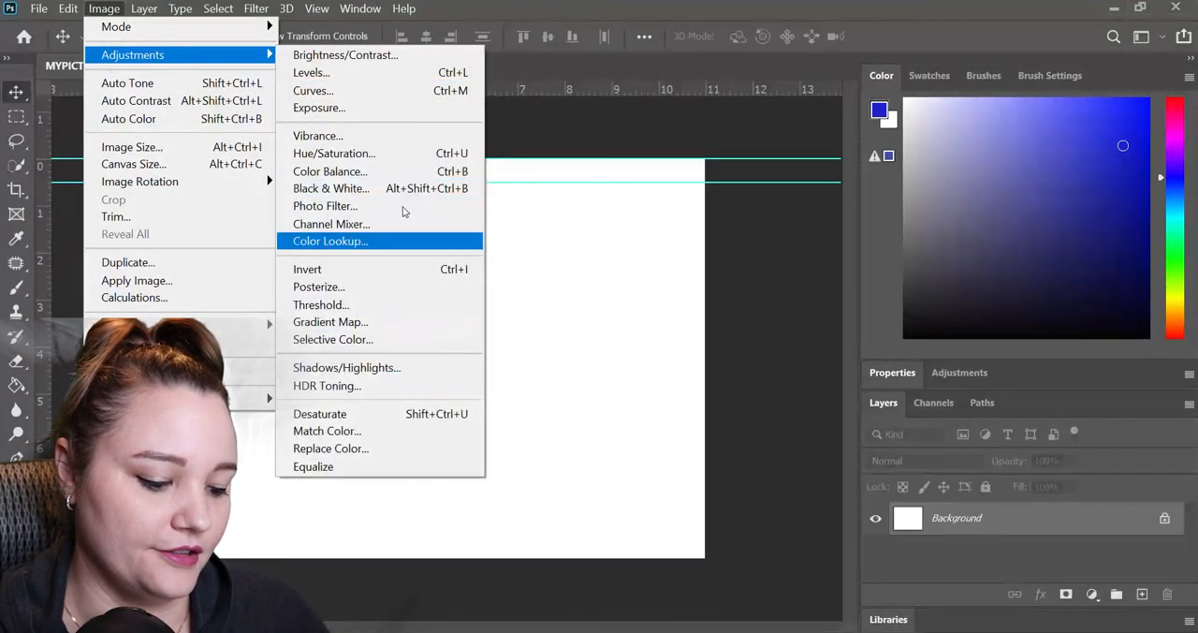
pyautogui.click(665, 417)
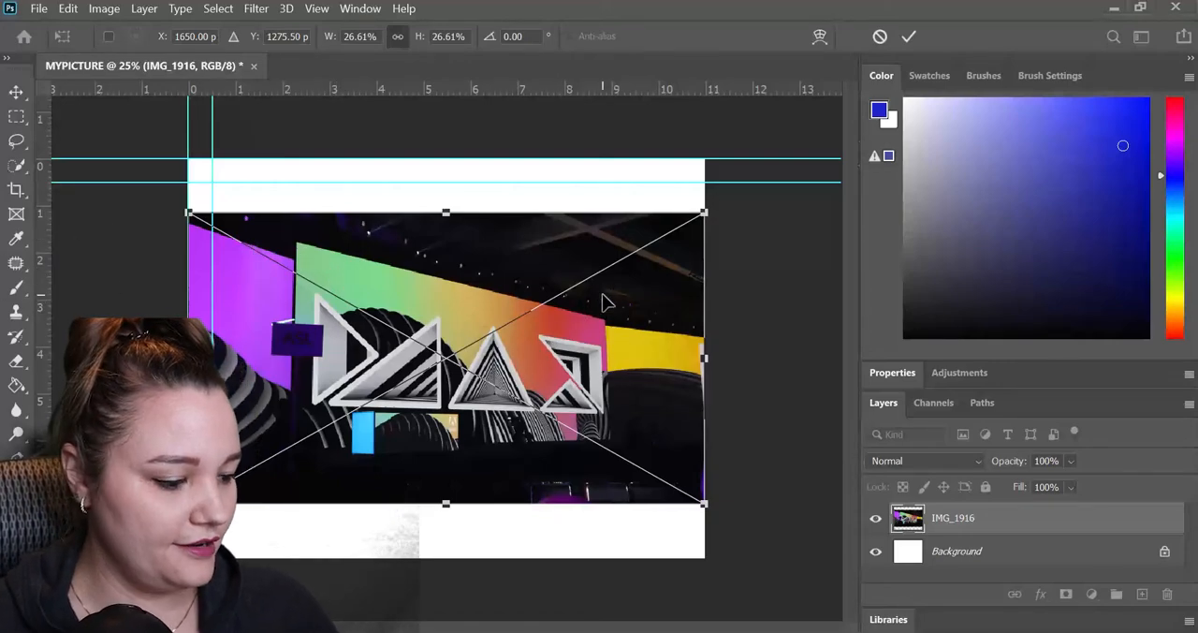
# Place the photo IMG_1916 as a new layer spanning the full width of the canvas.
pyautogui.press('Return')
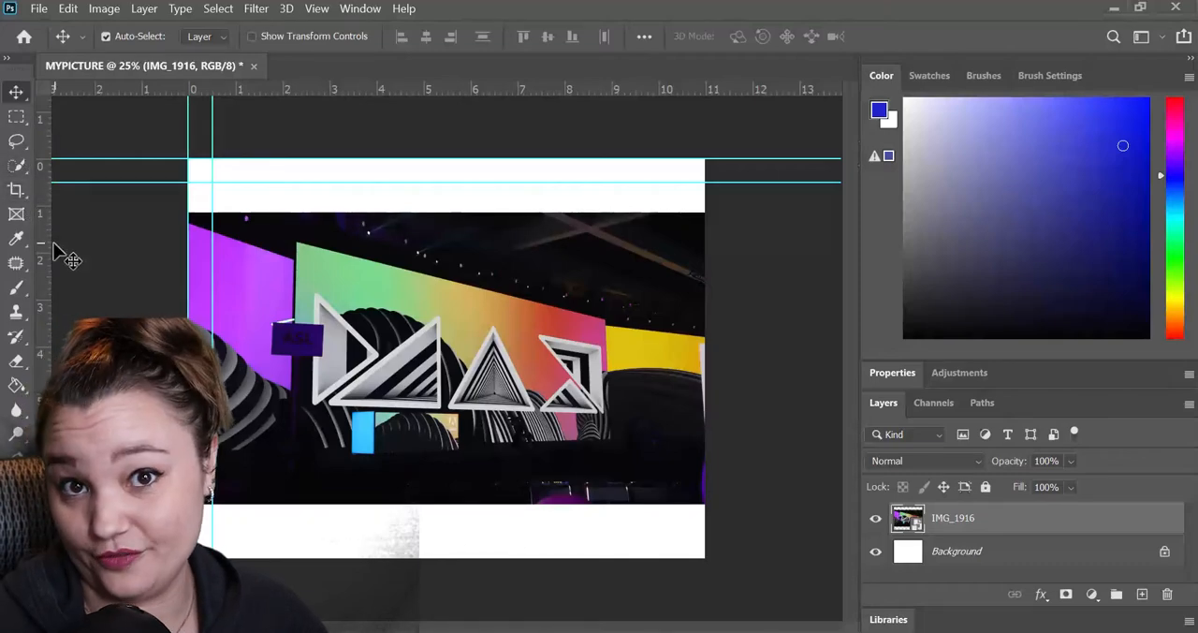
pyautogui.moveTo(568, 415)
pyautogui.mouseDown()
pyautogui.moveTo(573, 457)
pyautogui.moveTo(610, 374)
pyautogui.moveTo(573, 396)
pyautogui.mouseUp()
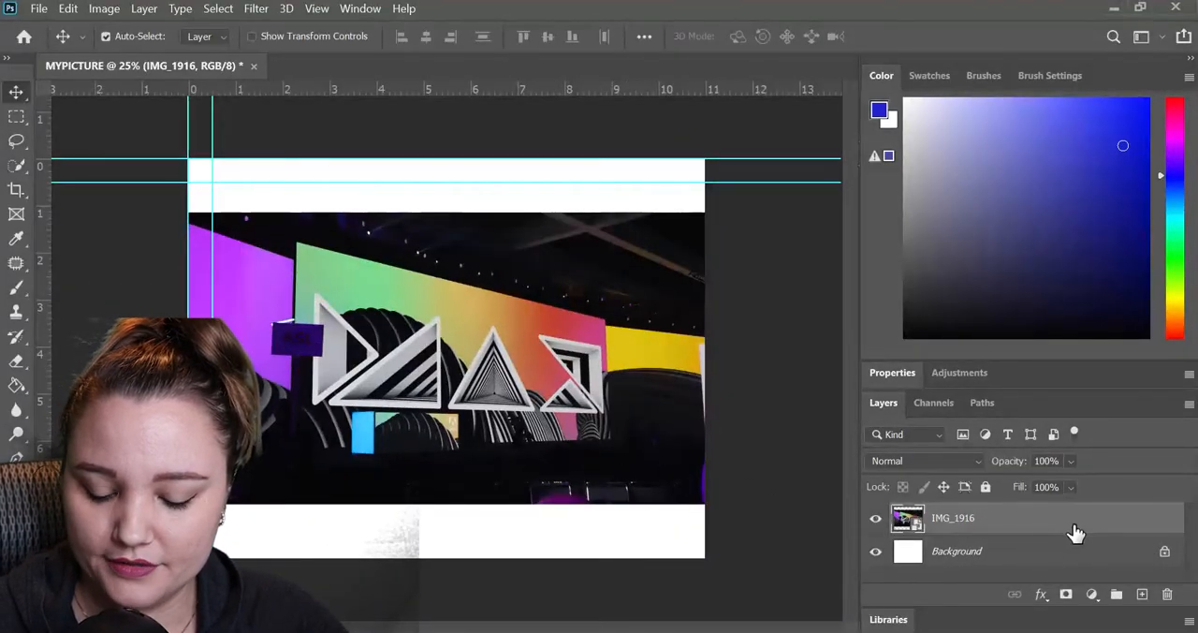
# Try to move the IMG_1916 layer beneath the Background, and unlock the Background layer.
pyautogui.moveTo(1073, 533); pyautogui.dragTo(1067, 566)
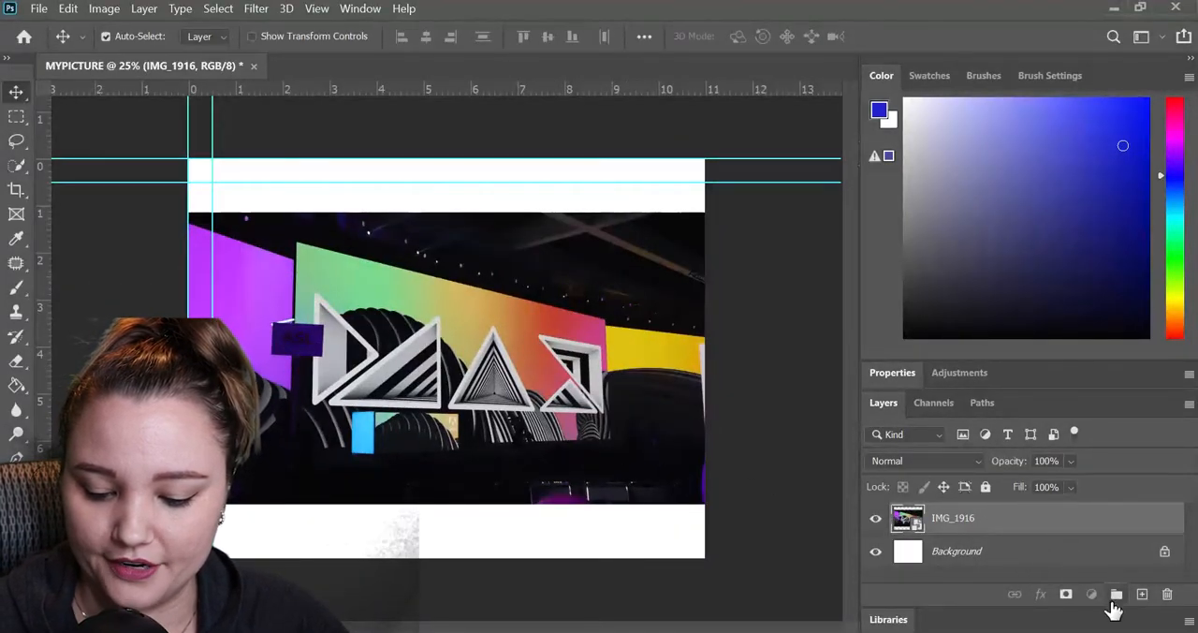
pyautogui.click(1164, 552)
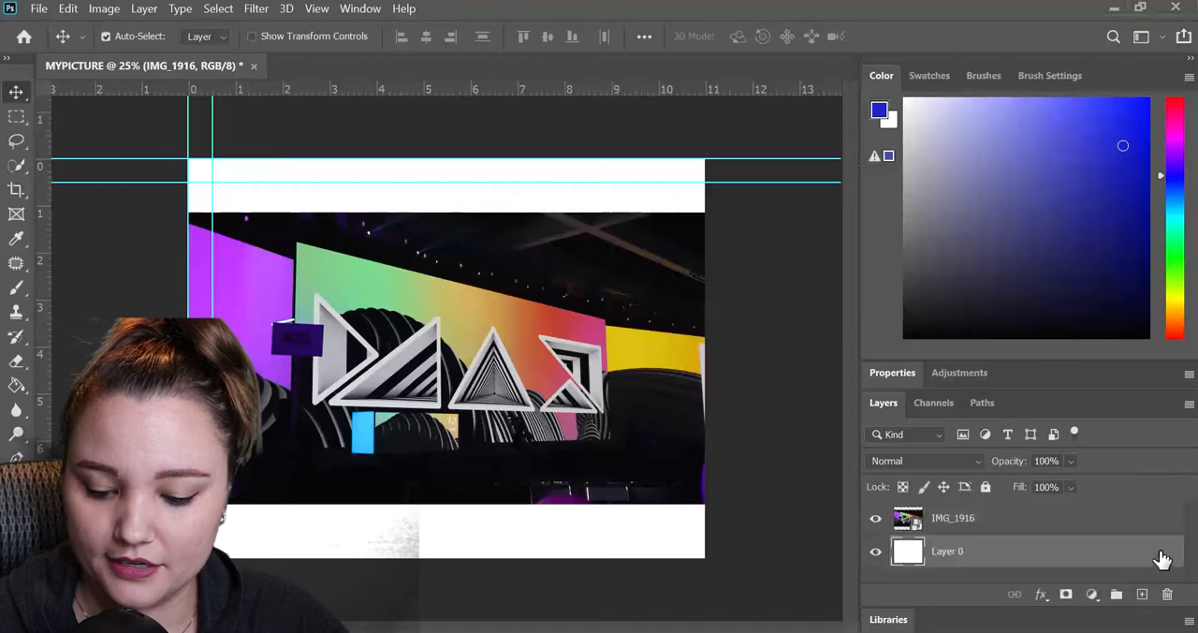
pyautogui.moveTo(1061, 549); pyautogui.dragTo(1036, 570)
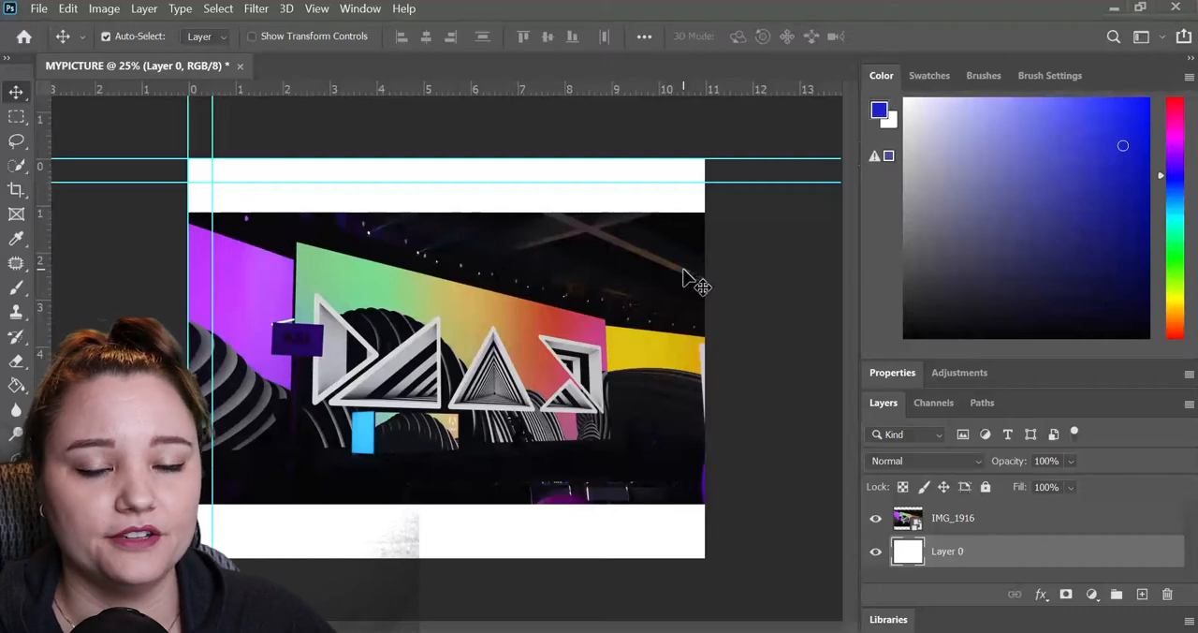
# Move the photo toward the canvas's upper-right corner, undo the move, and lock the white layer beneath it.
pyautogui.moveTo(640, 399); pyautogui.dragTo(714, 277)
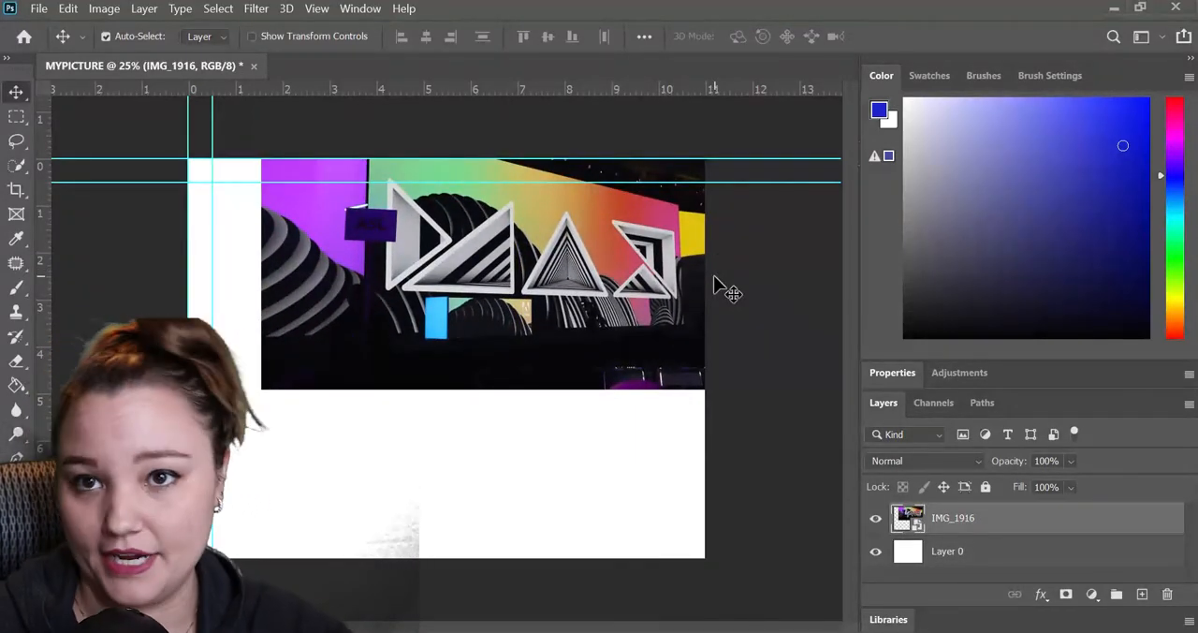
pyautogui.hotkey('ctrl', 'z')
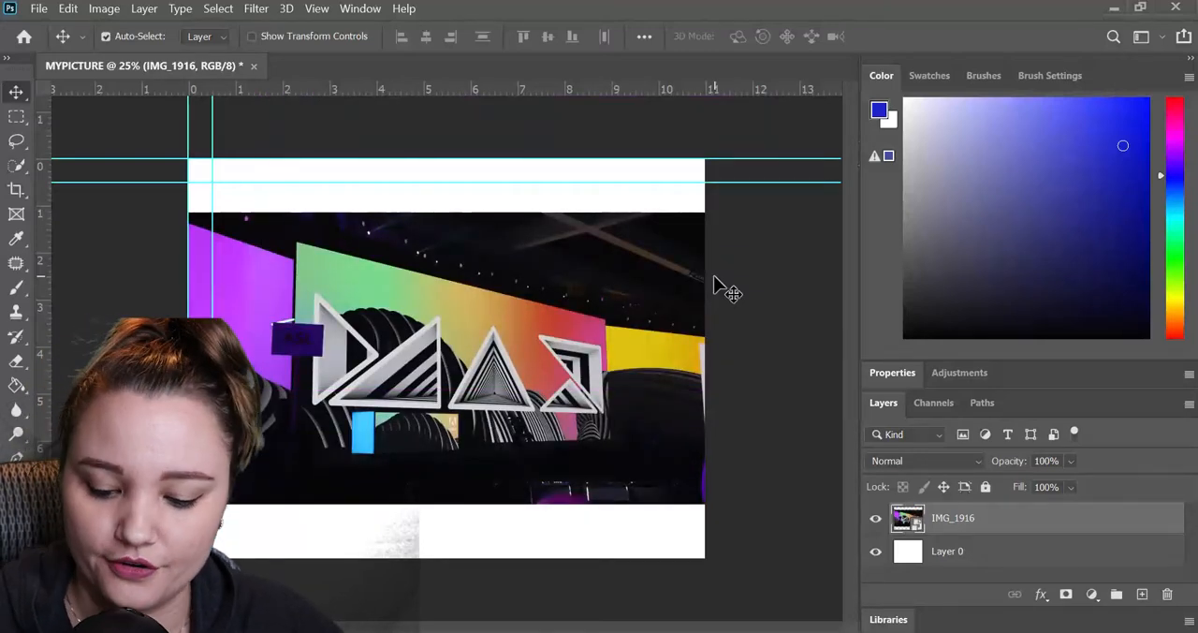
pyautogui.hotkey('ctrl', 'z')
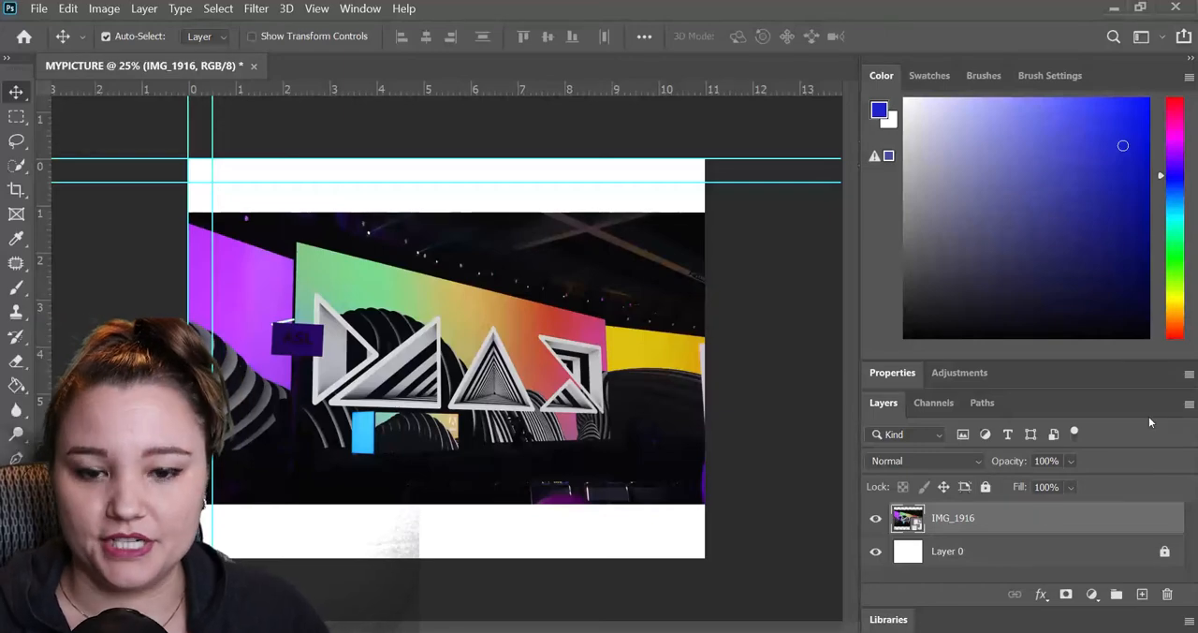
# Add a Hue/Saturation adjustment layer above the photo with saturation set to +37.
pyautogui.click(1091, 593)
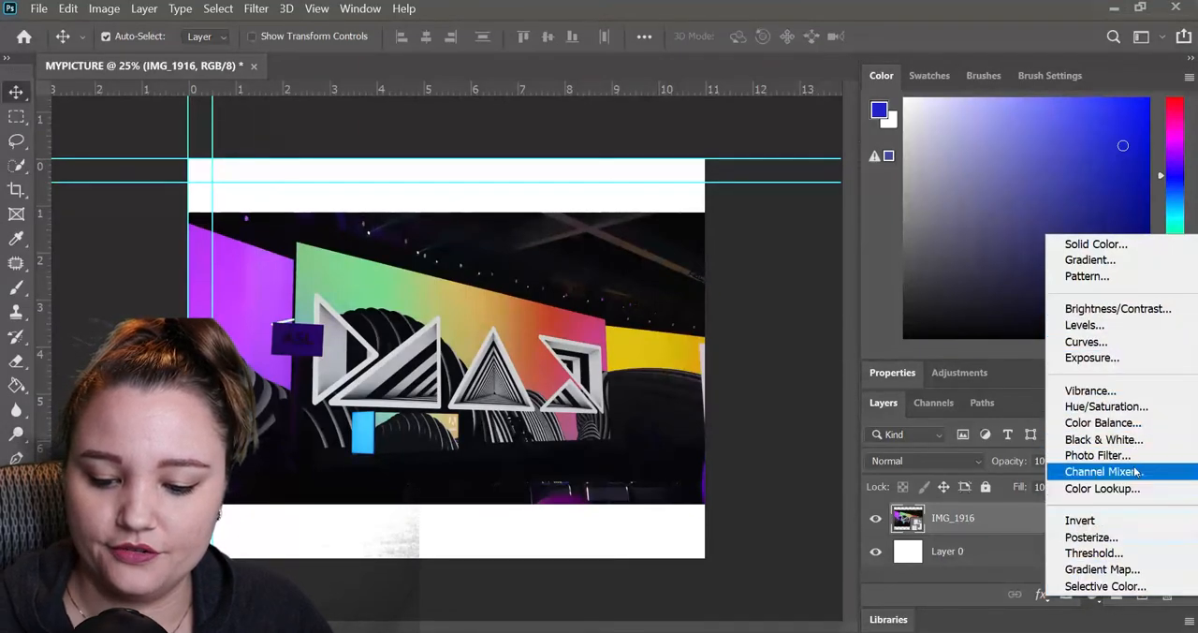
pyautogui.click(1133, 407)
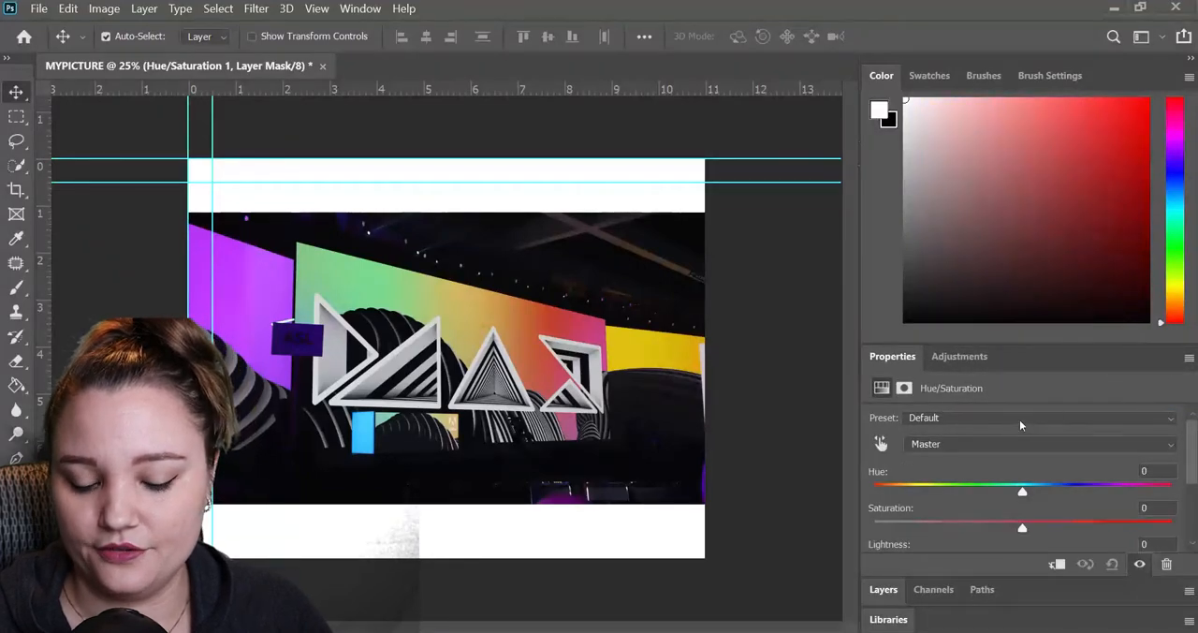
pyautogui.moveTo(1024, 529); pyautogui.dragTo(1078, 530)
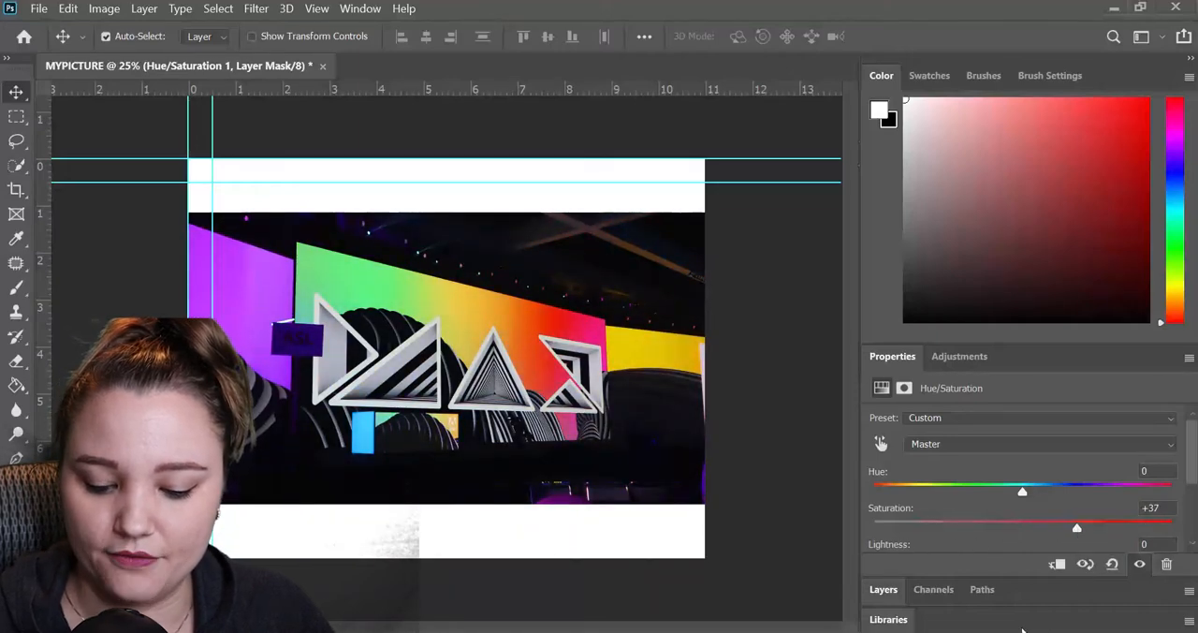
# Add a Brightness/Contrast adjustment layer on top with brightness 87 and contrast 39, and return to the layer list.
pyautogui.click(890, 593)
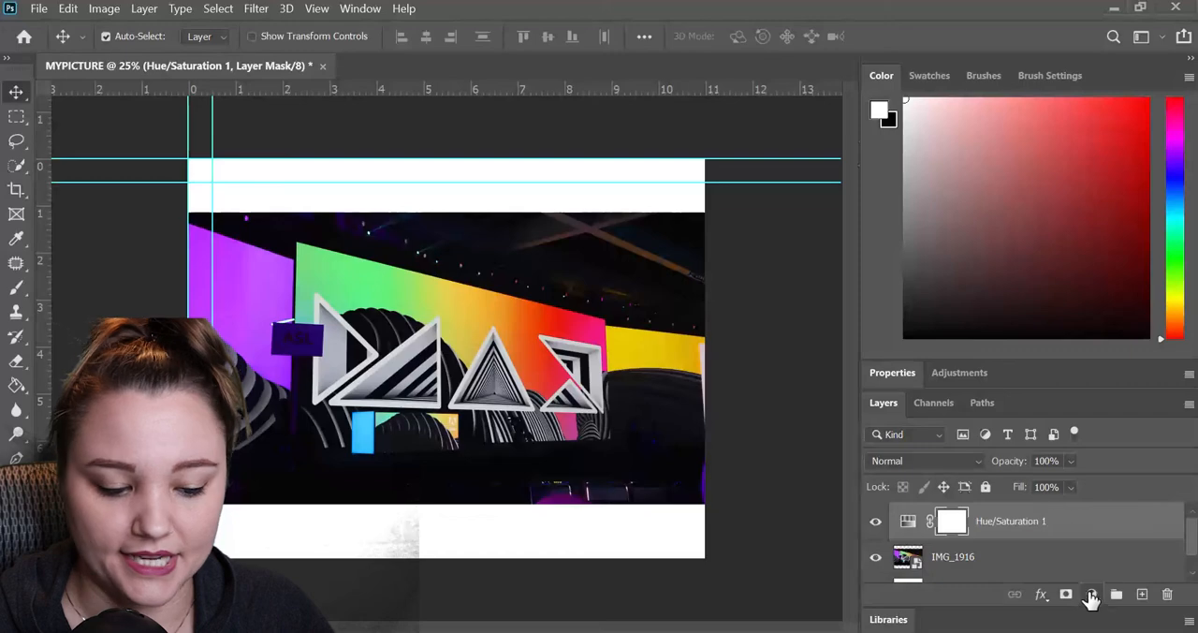
pyautogui.click(1089, 596)
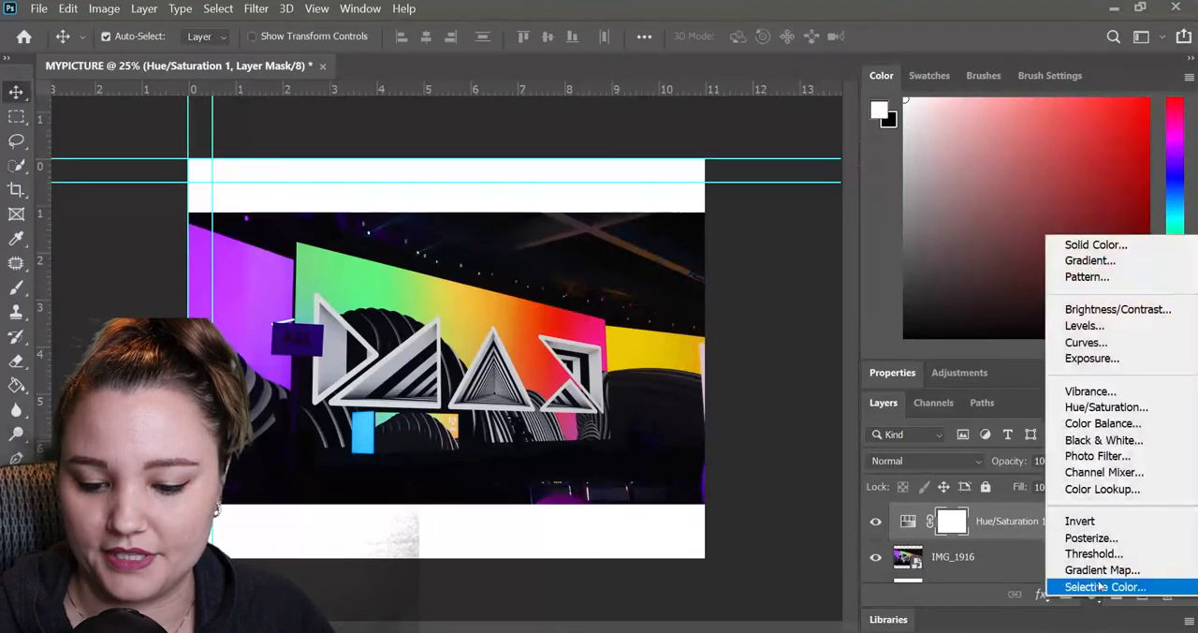
pyautogui.click(1119, 310)
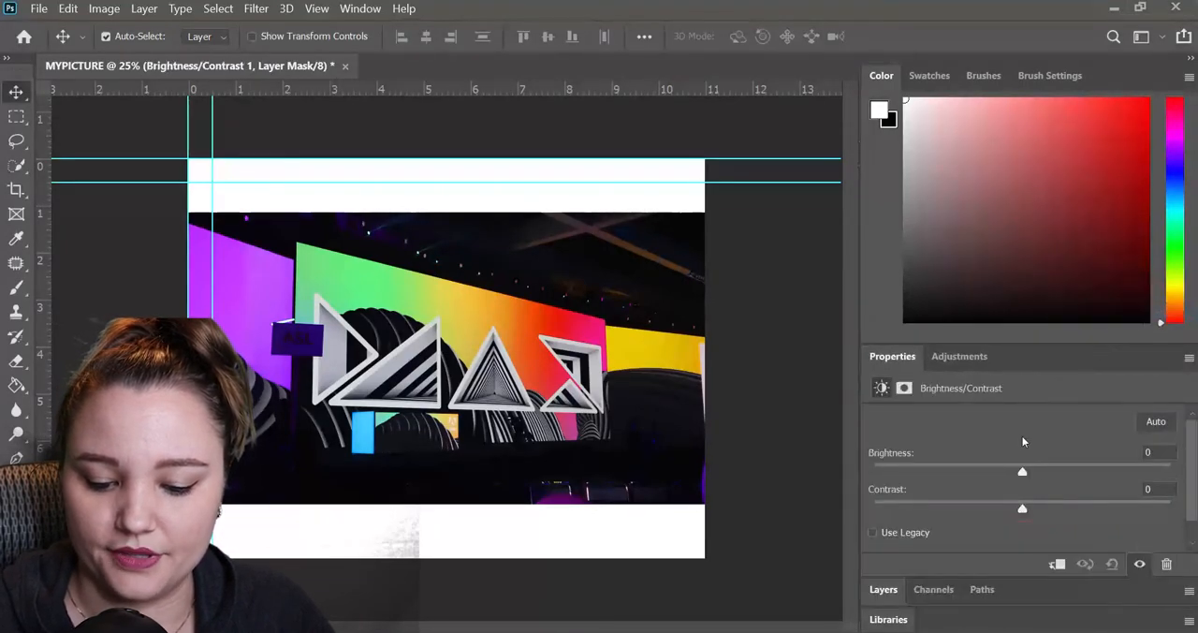
pyautogui.moveTo(1029, 474); pyautogui.dragTo(1109, 472)
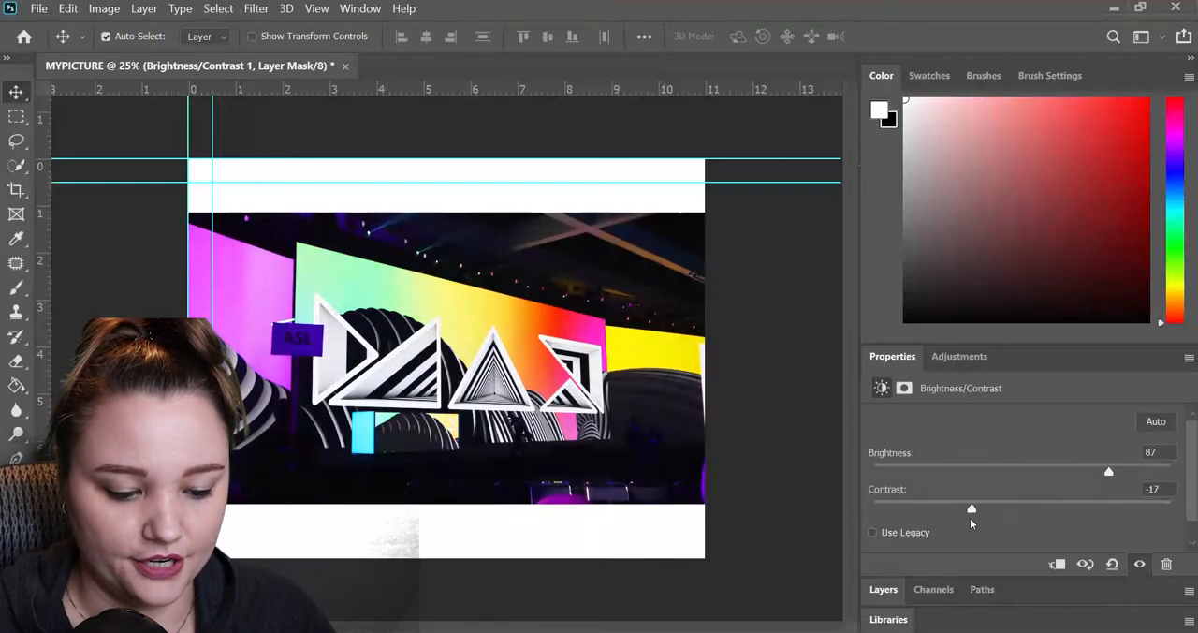
pyautogui.moveTo(1073, 512); pyautogui.dragTo(1084, 499)
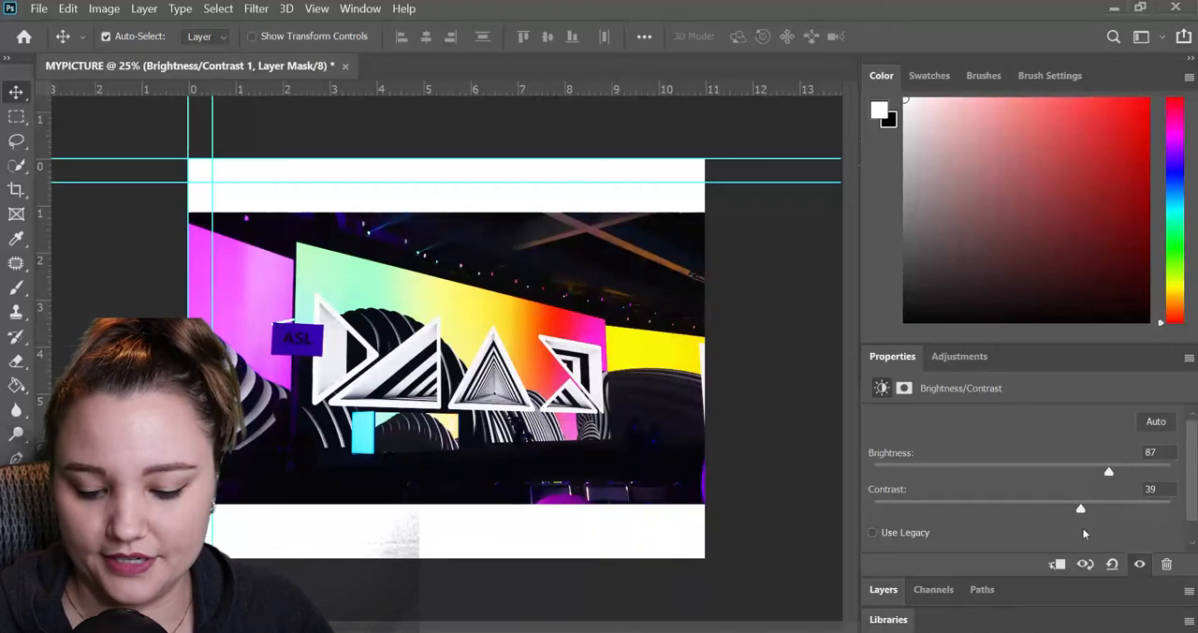
pyautogui.click(884, 590)
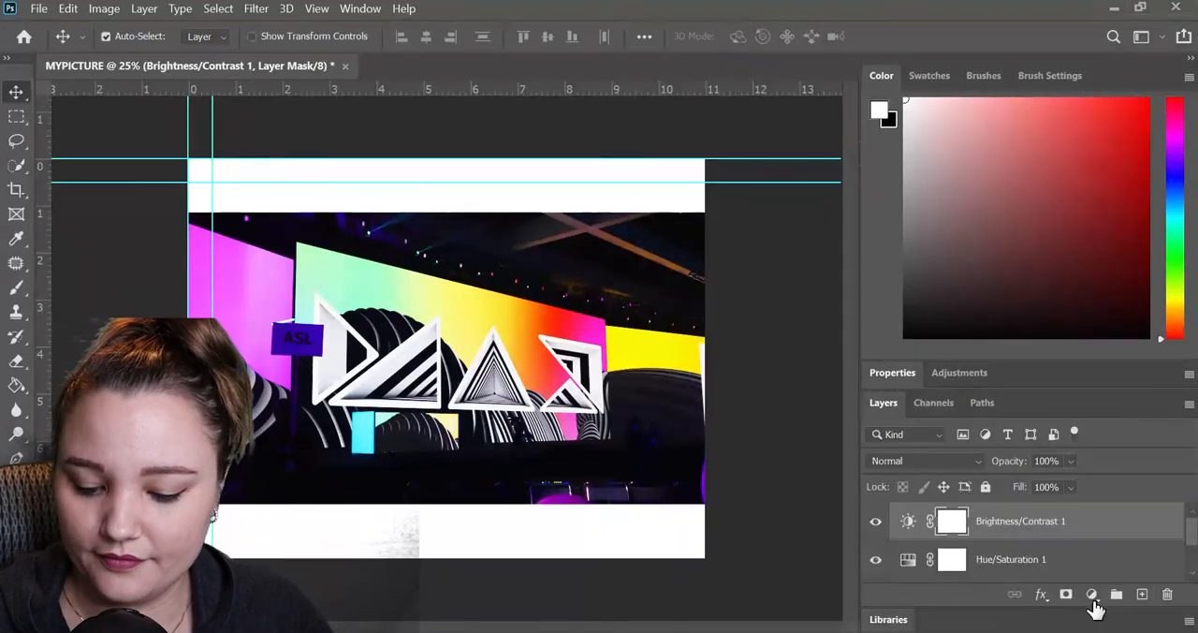
# Add a Levels adjustment layer above Brightness/Contrast with a shadow input of 33 and a midtone of 1.39.
pyautogui.click(1095, 605)
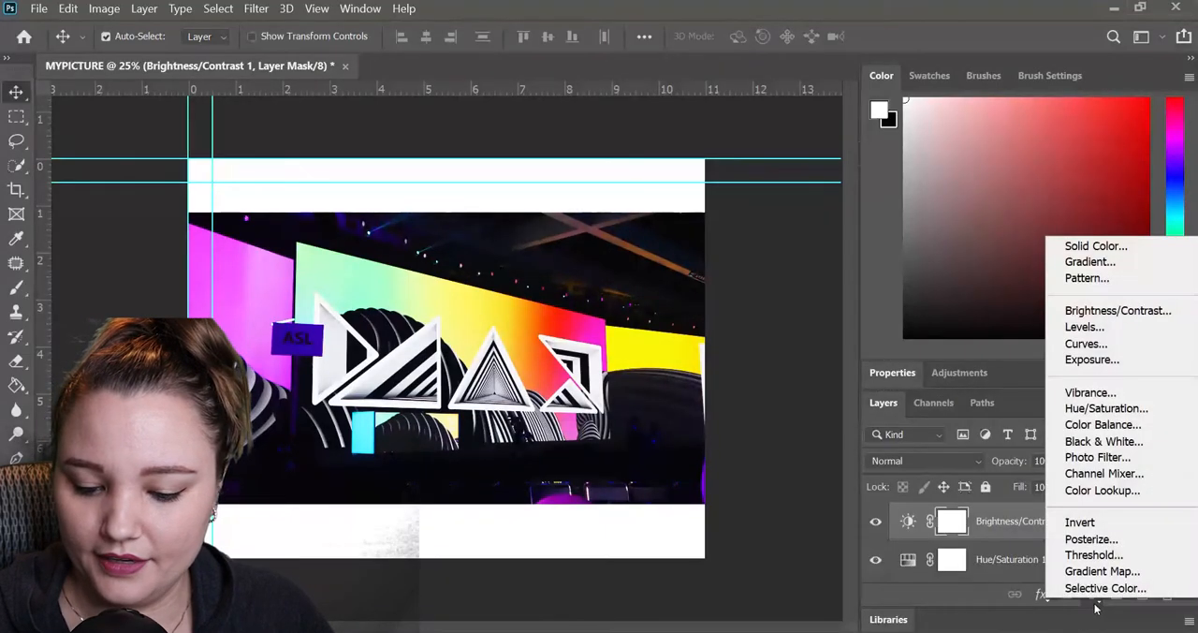
pyautogui.click(1113, 334)
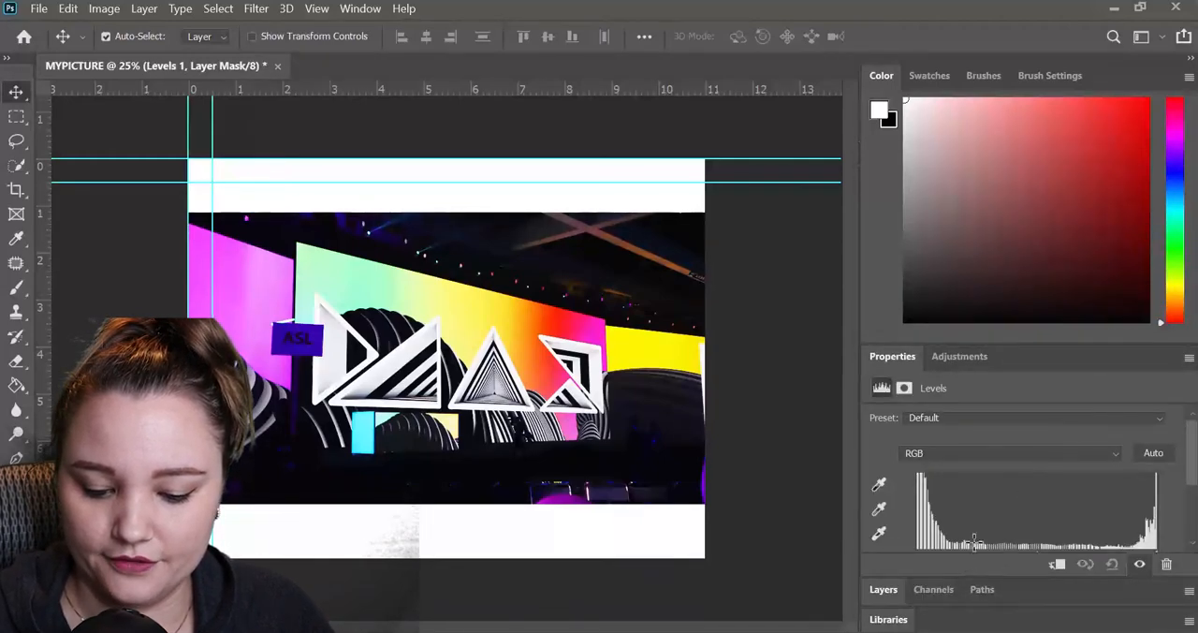
pyautogui.moveTo(1190, 475); pyautogui.dragTo(1190, 499)
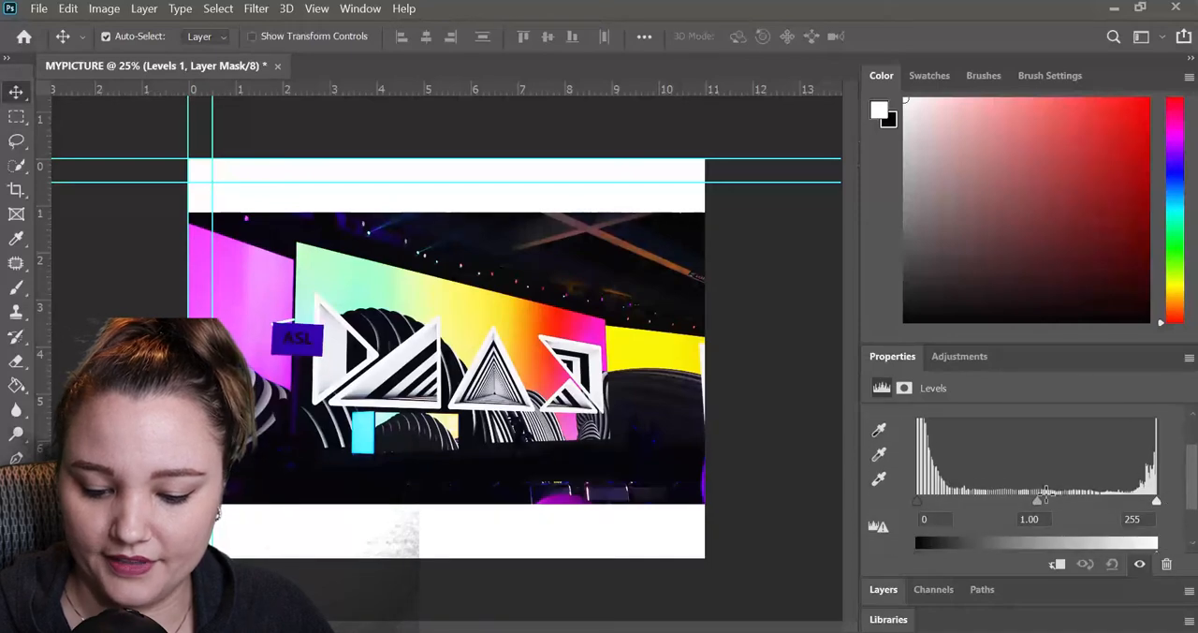
pyautogui.moveTo(925, 502); pyautogui.dragTo(948, 508)
pyautogui.moveTo(1053, 504); pyautogui.dragTo(1046, 511)
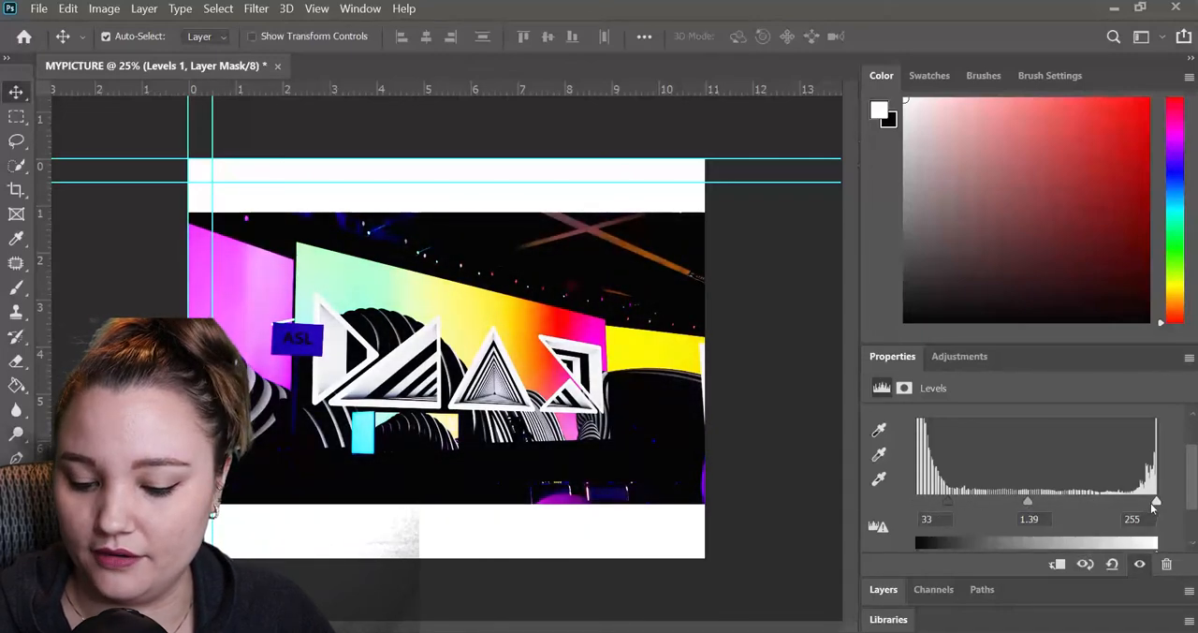
pyautogui.moveTo(1156, 506)
pyautogui.mouseDown()
pyautogui.moveTo(1098, 512)
pyautogui.moveTo(1159, 502)
pyautogui.mouseUp()
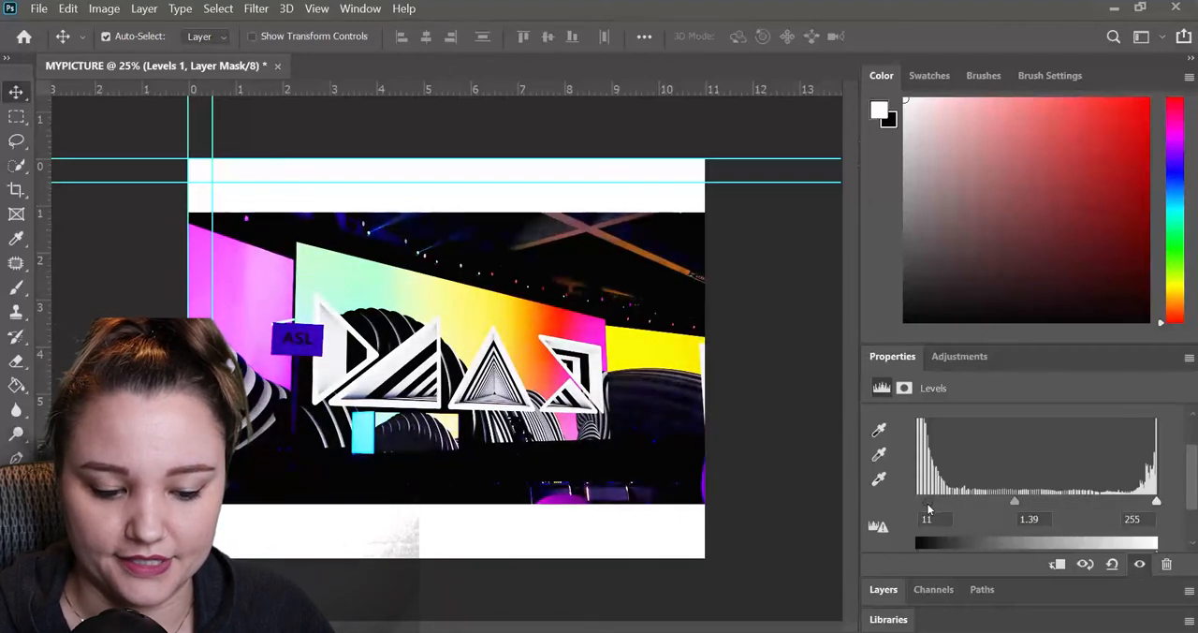
# Try several shadow input levels on the Levels adjustment, ending at 0.
pyautogui.moveTo(942, 503); pyautogui.dragTo(929, 504)
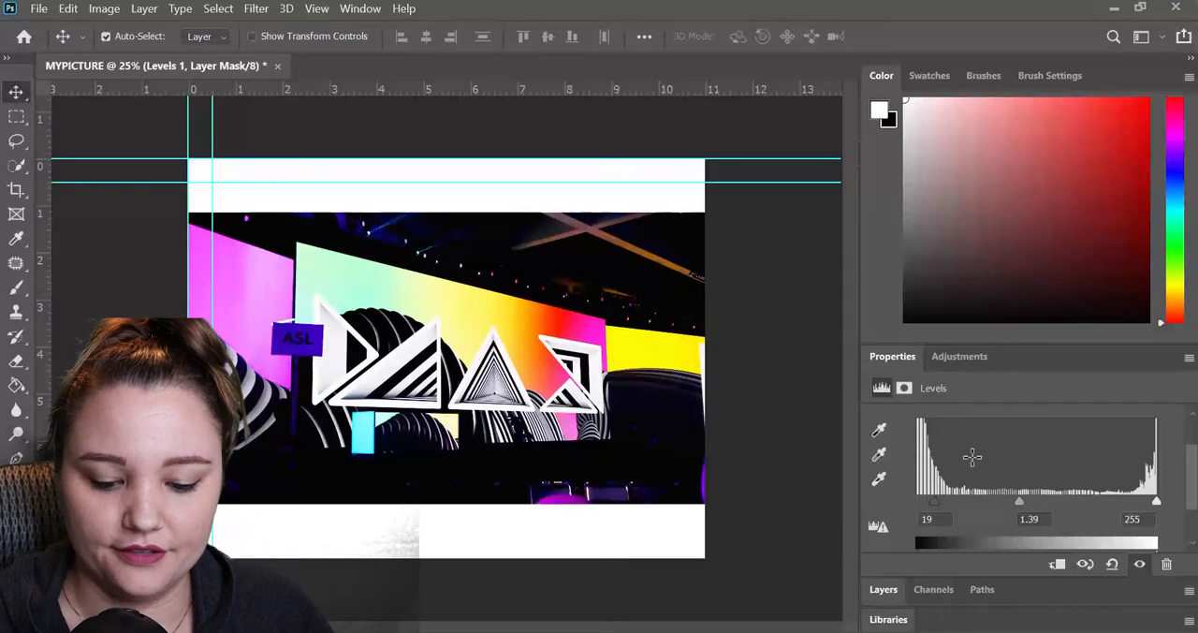
pyautogui.moveTo(934, 506); pyautogui.dragTo(955, 501)
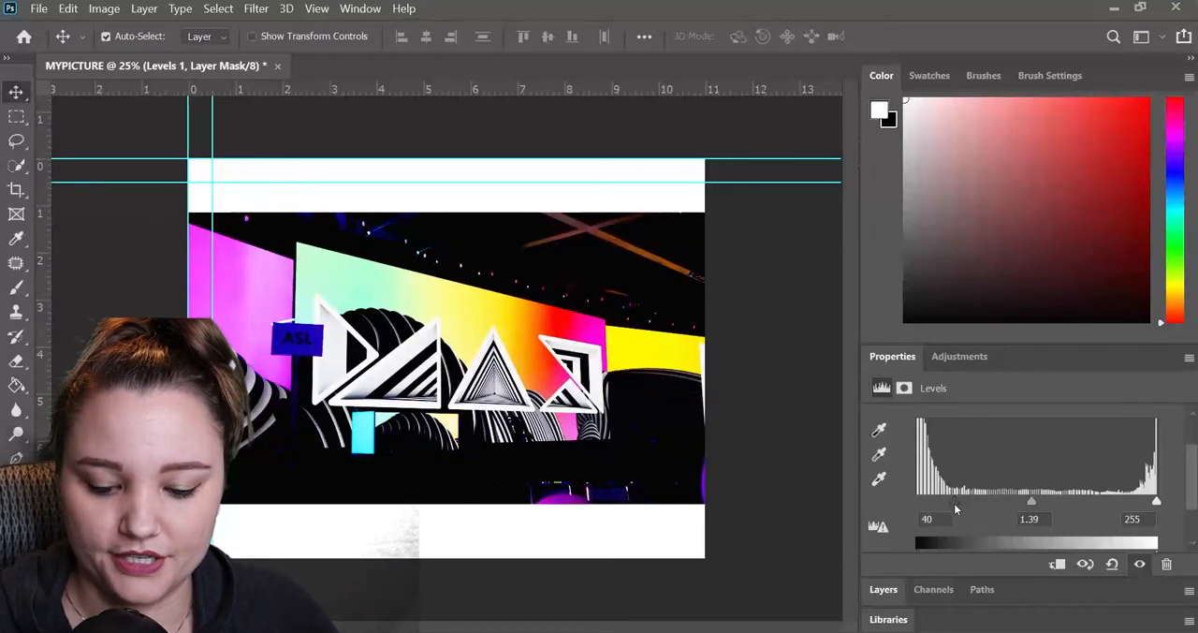
pyautogui.moveTo(954, 504); pyautogui.dragTo(920, 515)
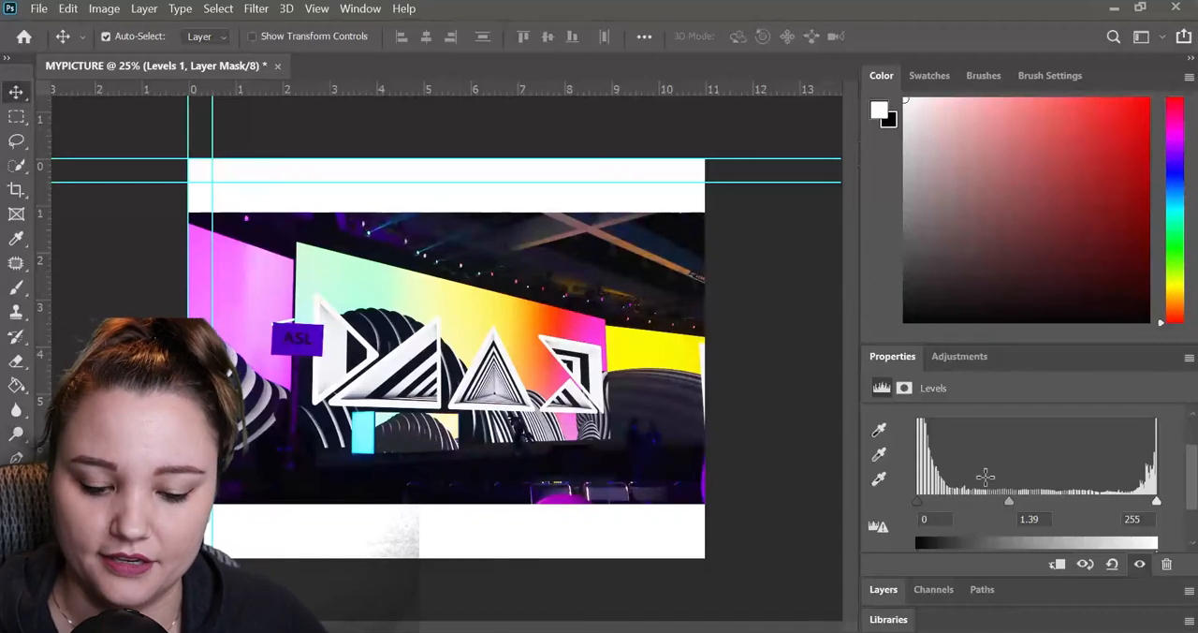
# Sample a black point from the dark ceiling in the photo, and delete the Levels adjustment layer.
pyautogui.click(880, 431)
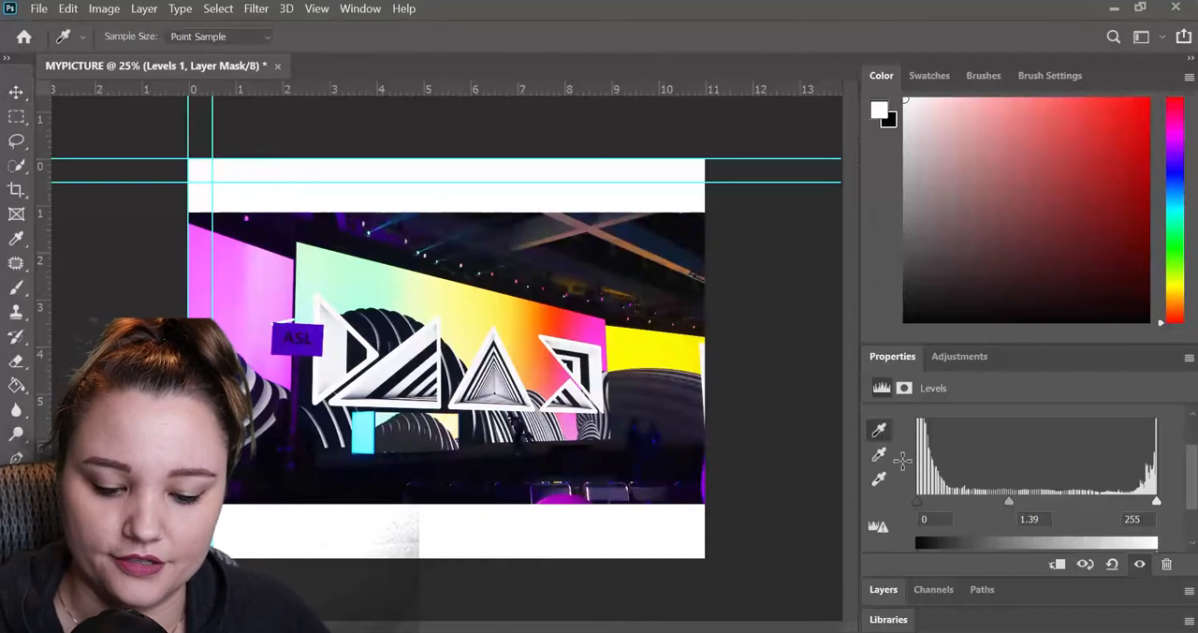
pyautogui.click(648, 241)
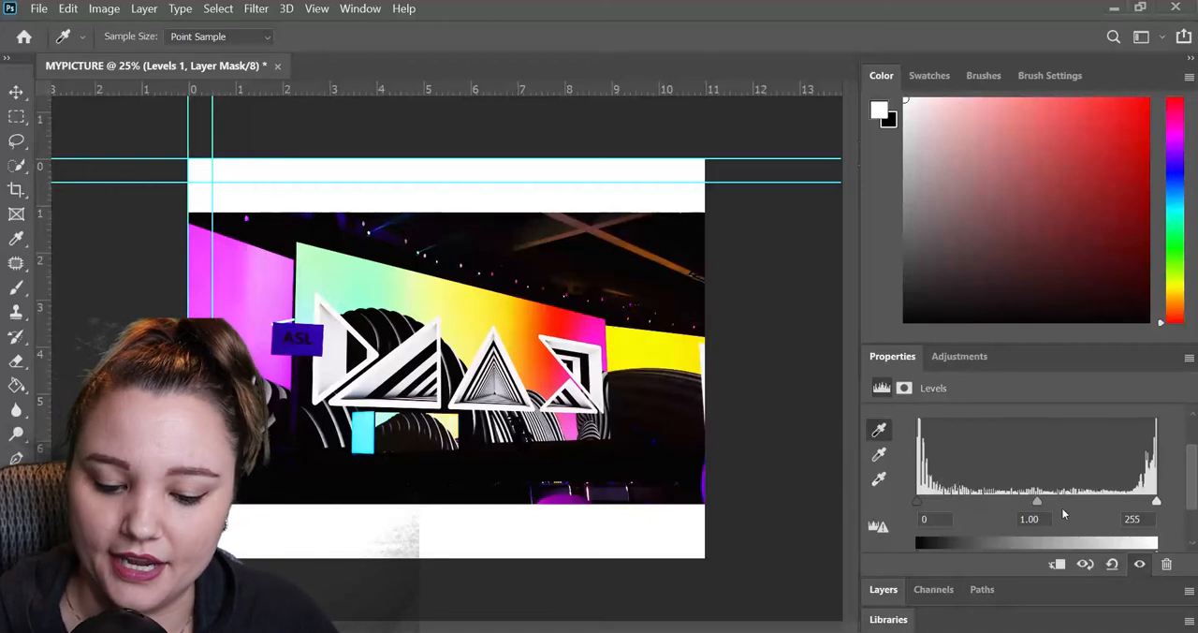
pyautogui.click(882, 590)
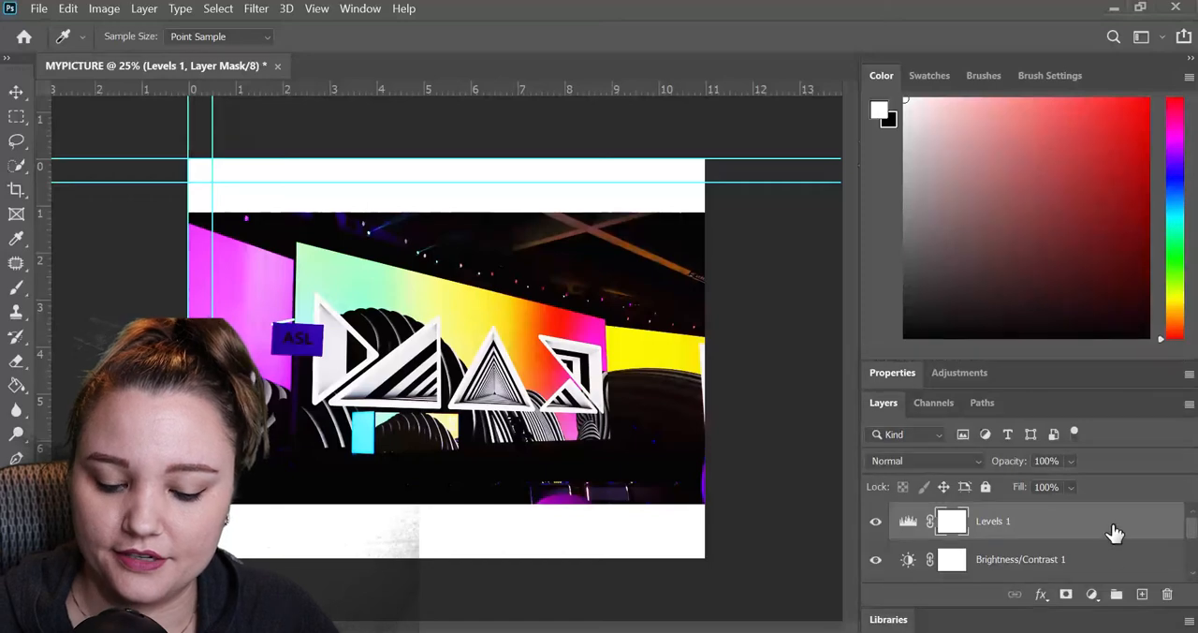
pyautogui.moveTo(1046, 529); pyautogui.dragTo(1168, 590)
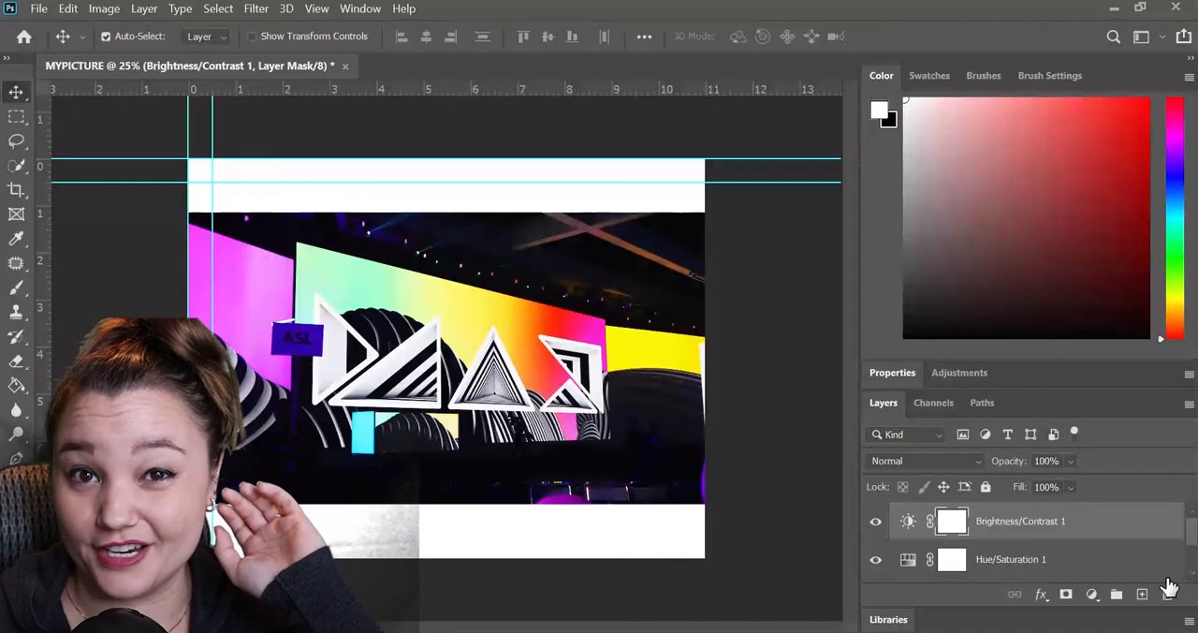
pyautogui.click(1090, 597)
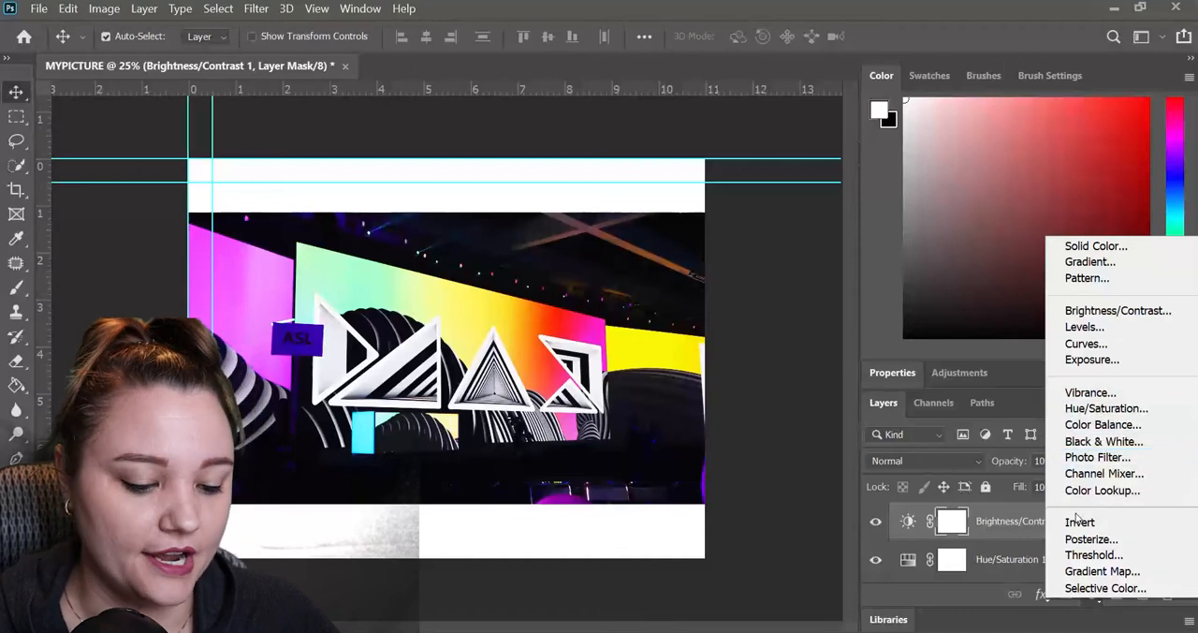
pyautogui.click(756, 498)
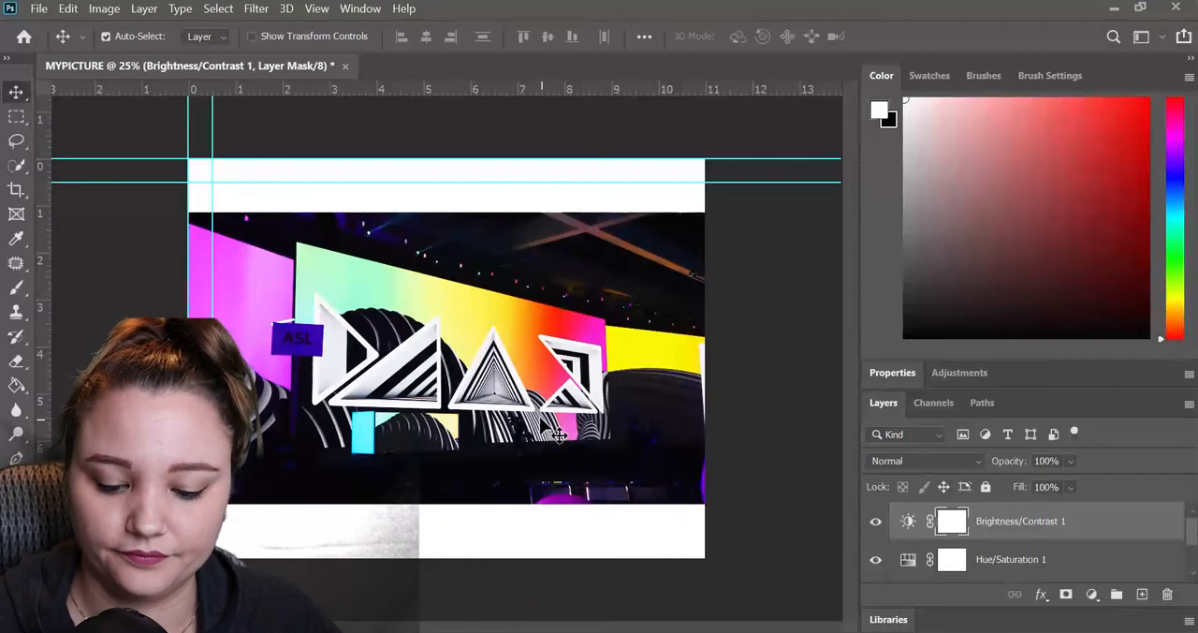
# Hide the Brightness/Contrast, Hue/Saturation and IMG_1916 layers, leaving only the white base layer visible.
pyautogui.click(876, 521)
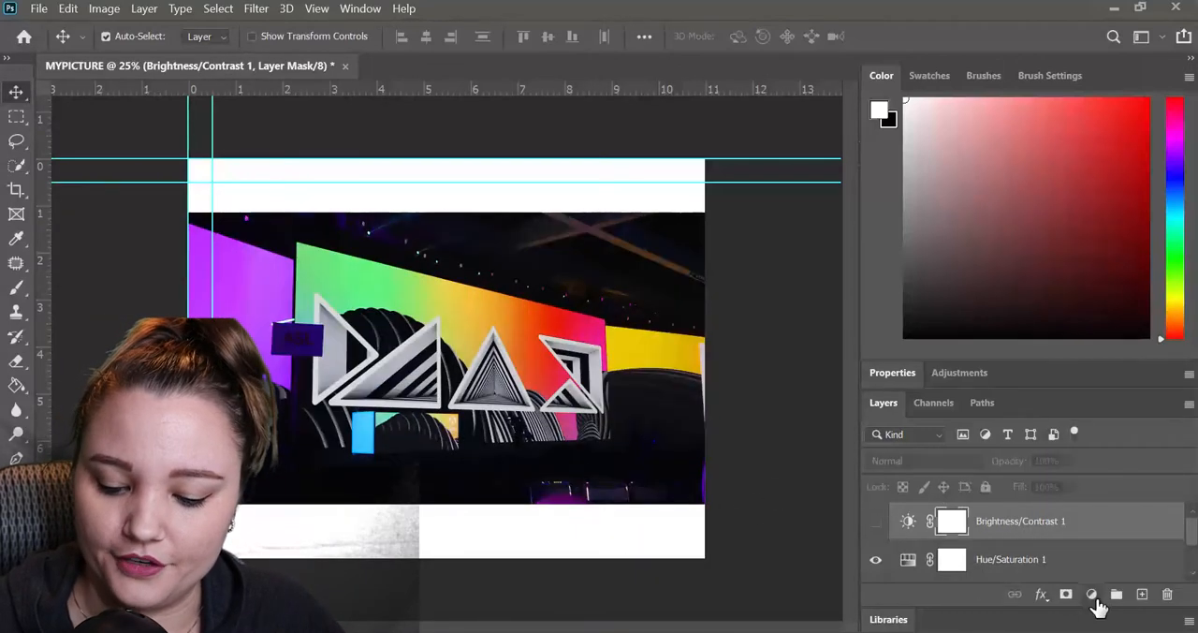
pyautogui.click(877, 564)
pyautogui.moveTo(1192, 537); pyautogui.dragTo(1192, 556)
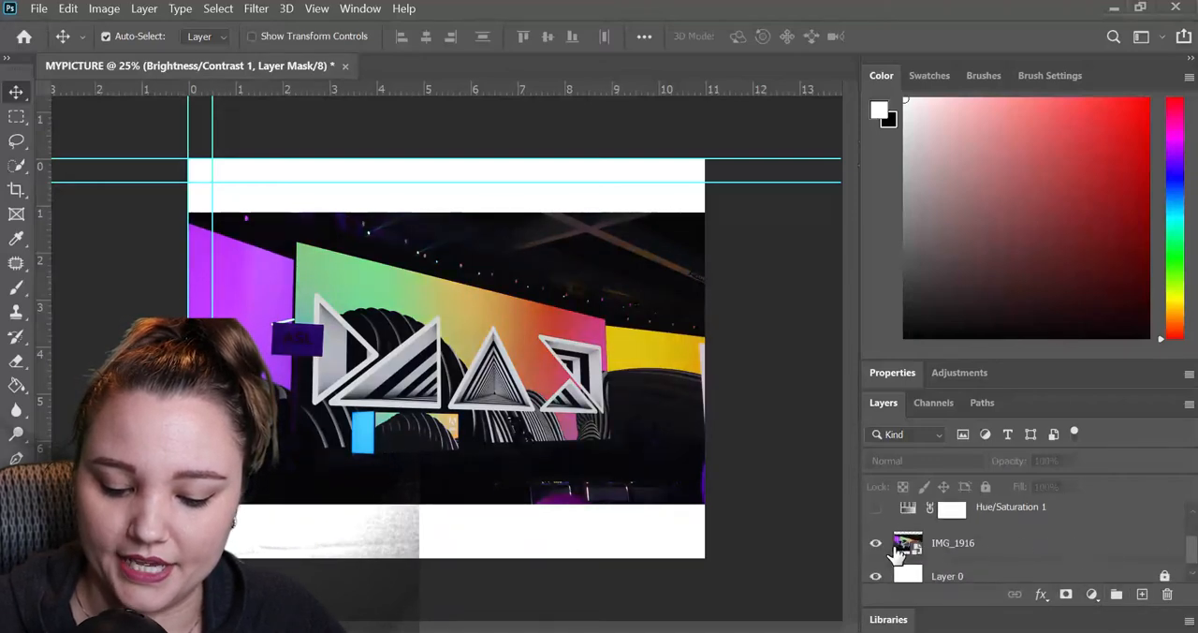
pyautogui.click(877, 544)
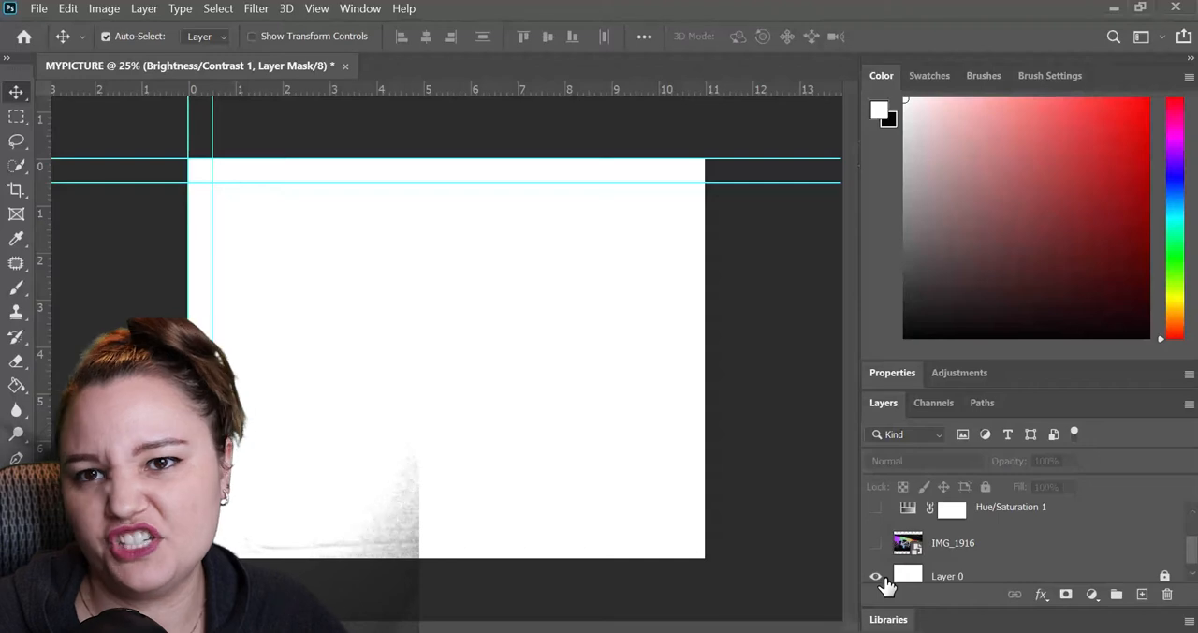
# Add a new layer and draw a blue circle of about 1300 px diameter near the canvas centre with the Ellipse tool.
pyautogui.click(1142, 594)
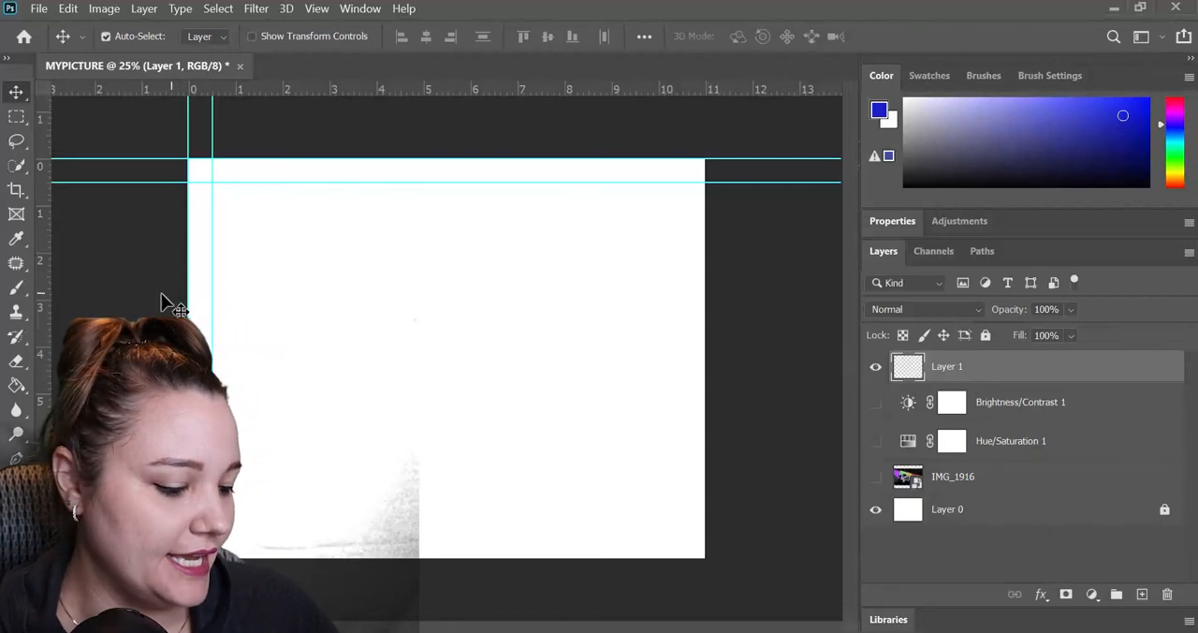
pyautogui.click(16, 532)
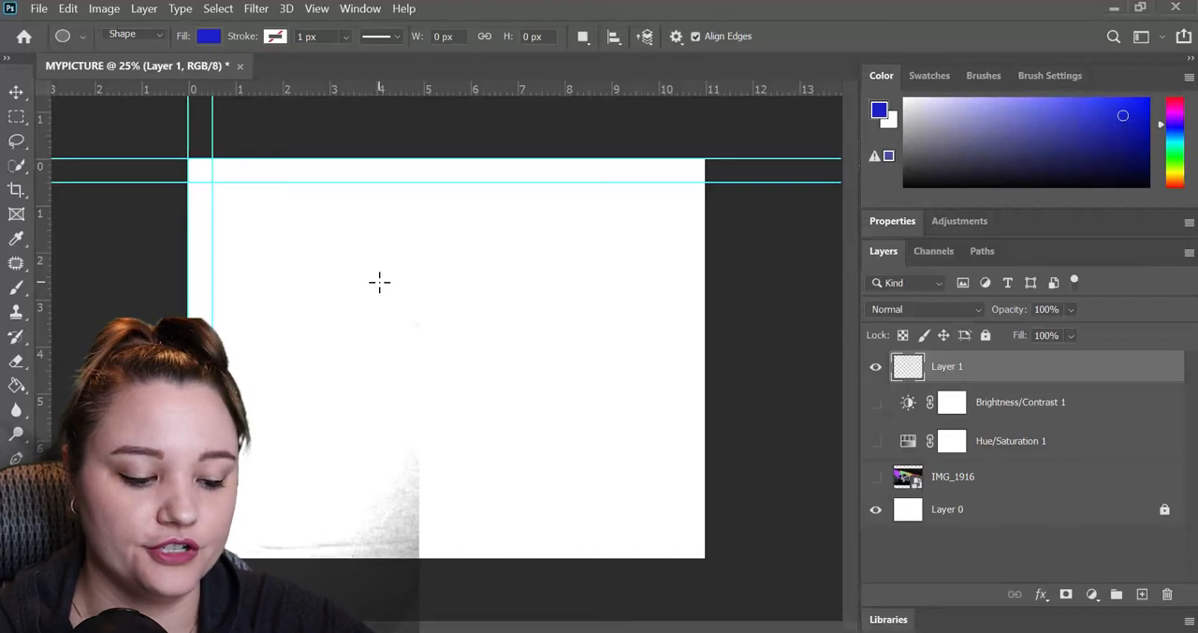
pyautogui.press('shift')
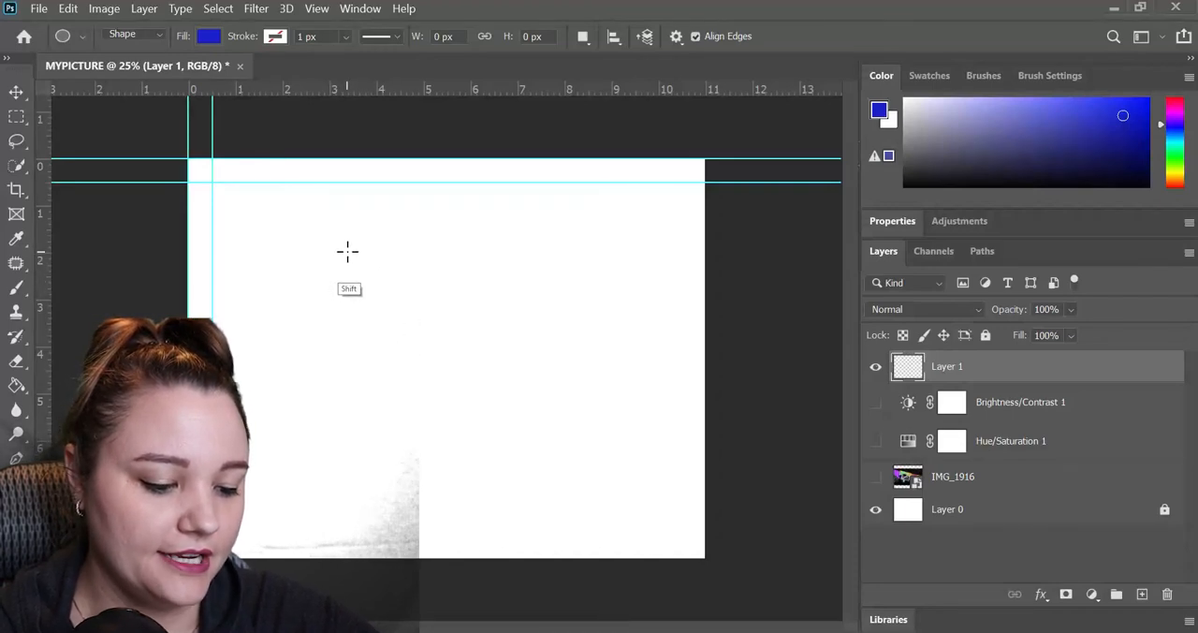
pyautogui.moveTo(347, 251); pyautogui.dragTo(632, 455)
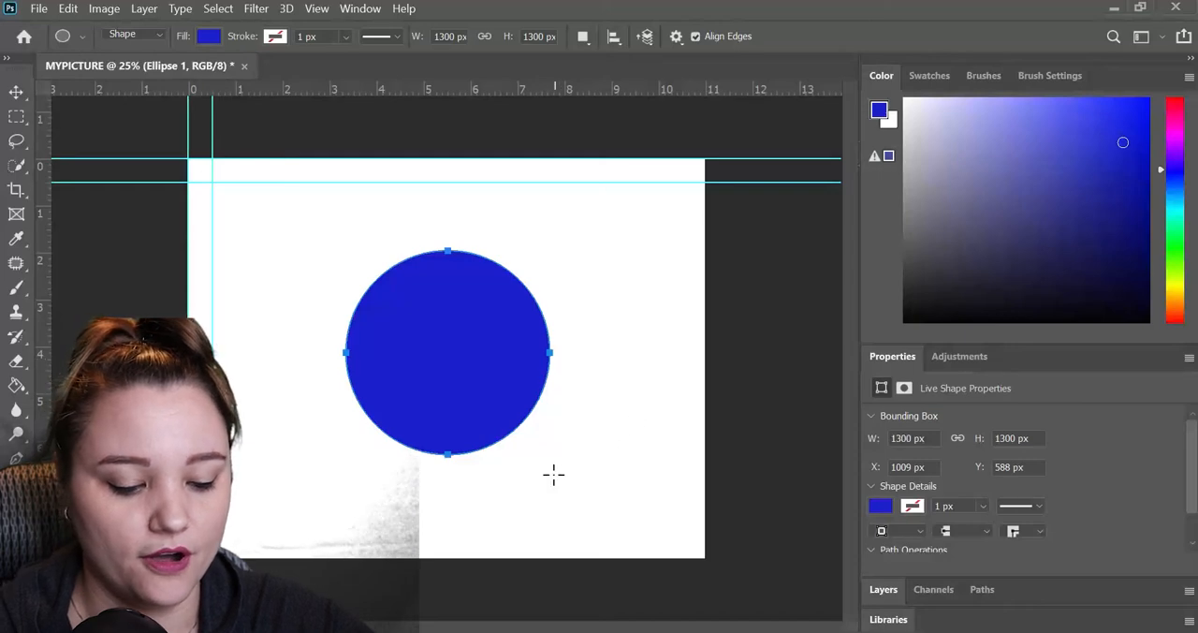
# Draw a smaller upright ellipse beside the circle on the same layer, and move both shapes together across the canvas.
pyautogui.moveTo(544, 454); pyautogui.dragTo(637, 319)
pyautogui.press('v')
pyautogui.moveTo(609, 413); pyautogui.dragTo(539, 402)
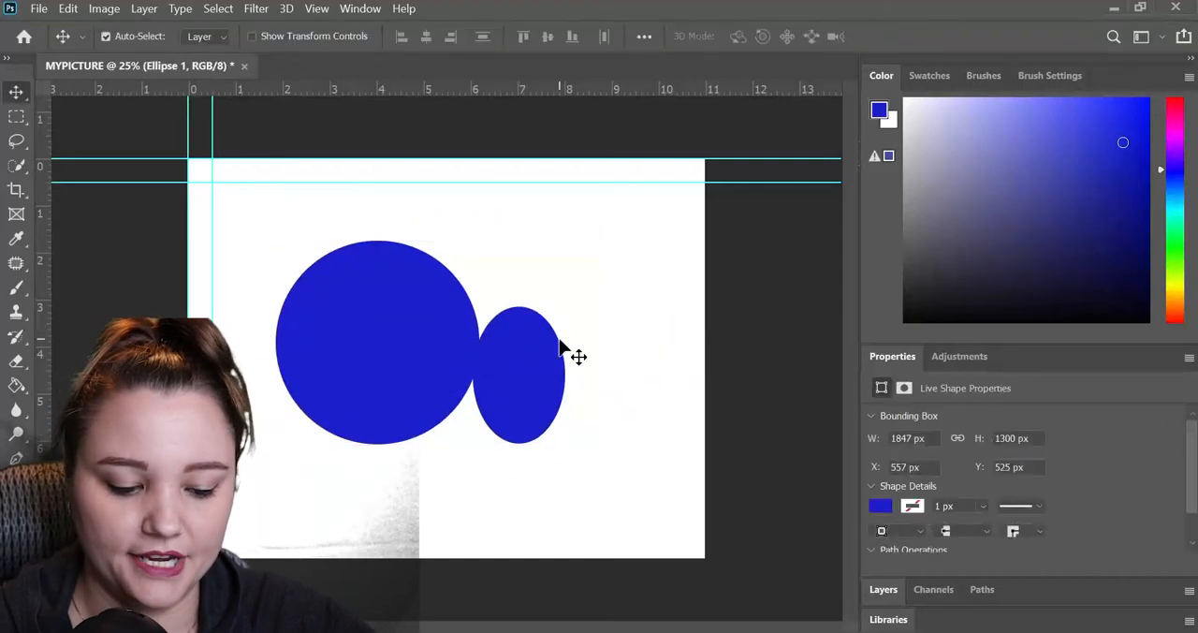
pyautogui.moveTo(559, 349)
pyautogui.mouseDown()
pyautogui.moveTo(535, 384)
pyautogui.moveTo(555, 330)
pyautogui.mouseUp()
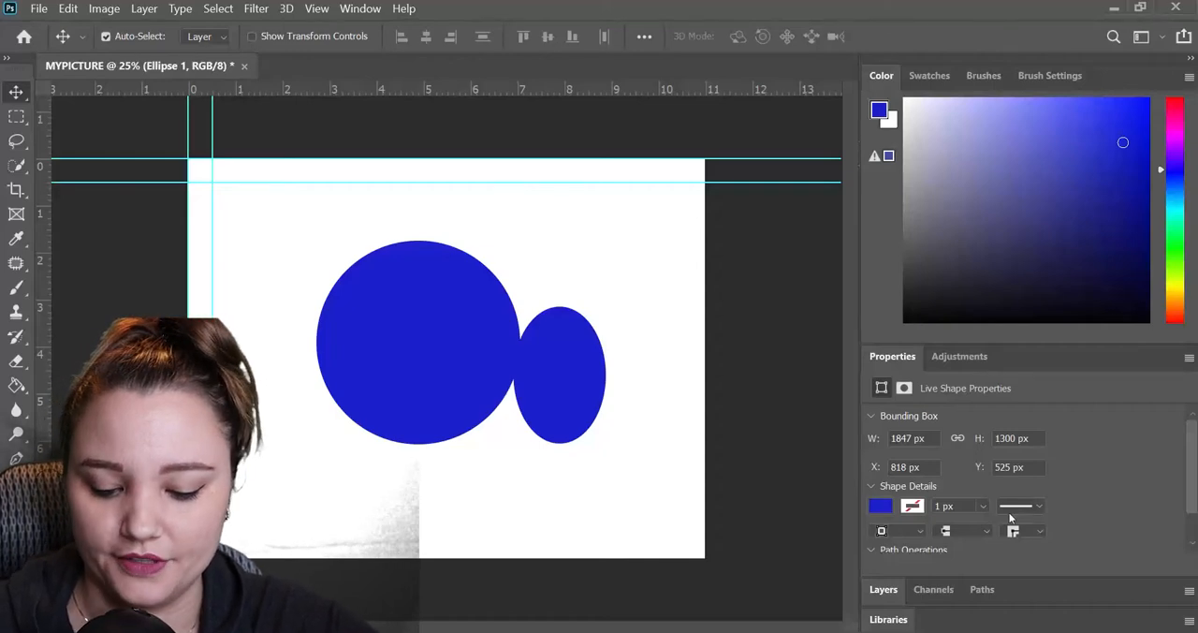
# Return to the layer list, make it taller, and undo the shape moves and the second ellipse.
pyautogui.click(884, 590)
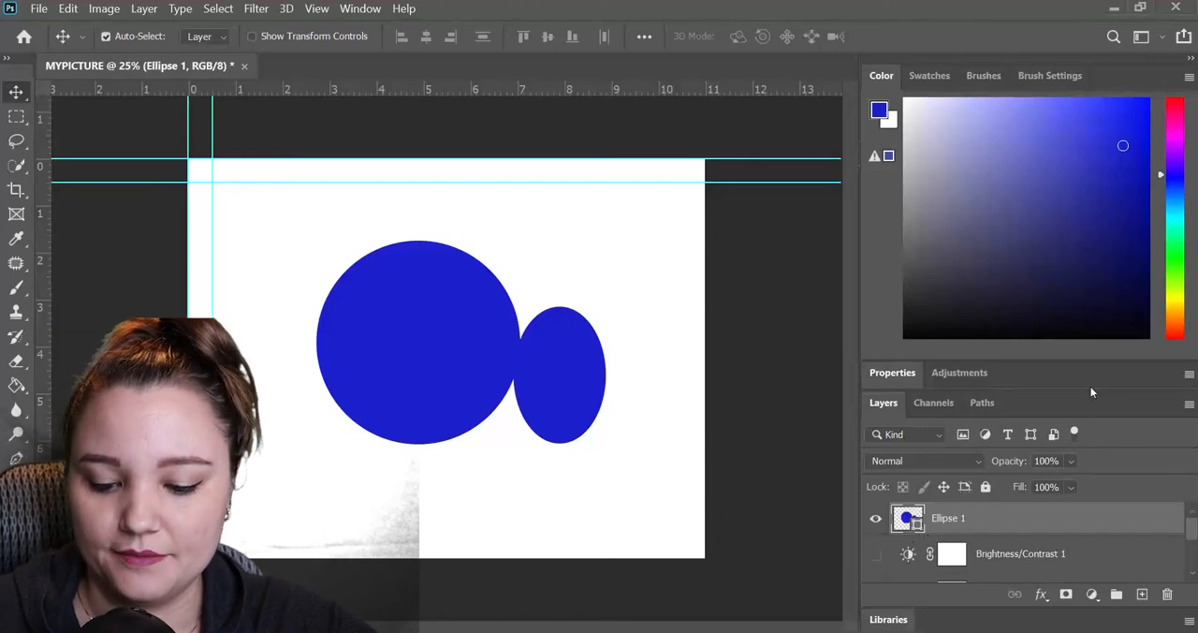
pyautogui.moveTo(1091, 388); pyautogui.dragTo(1074, 277)
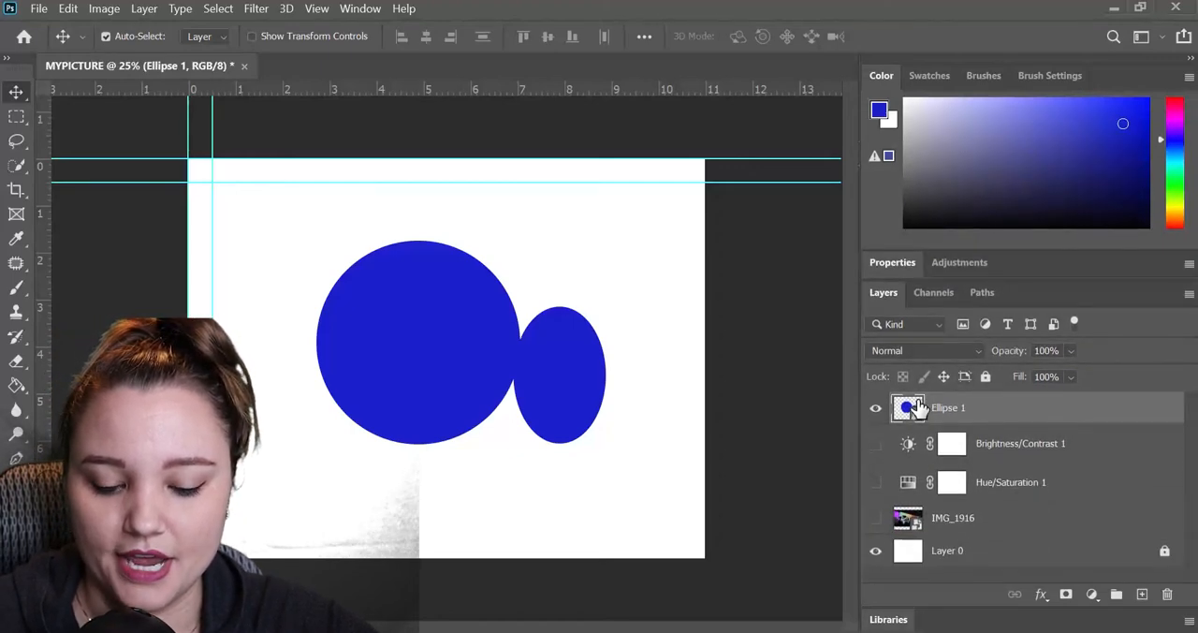
pyautogui.hotkey('ctrl', 'z')
pyautogui.hotkey('ctrl', 'z')
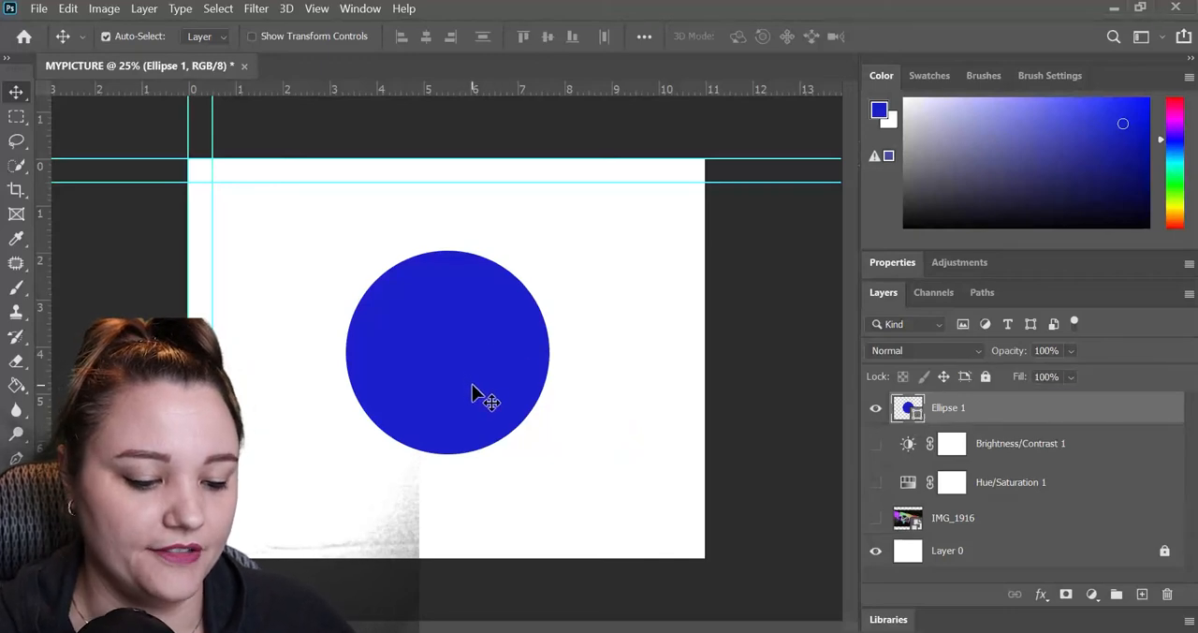
pyautogui.moveTo(472, 386)
pyautogui.mouseDown()
pyautogui.moveTo(460, 394)
pyautogui.moveTo(472, 403)
pyautogui.moveTo(470, 359)
pyautogui.moveTo(471, 403)
pyautogui.moveTo(472, 375)
pyautogui.moveTo(476, 392)
pyautogui.mouseUp()
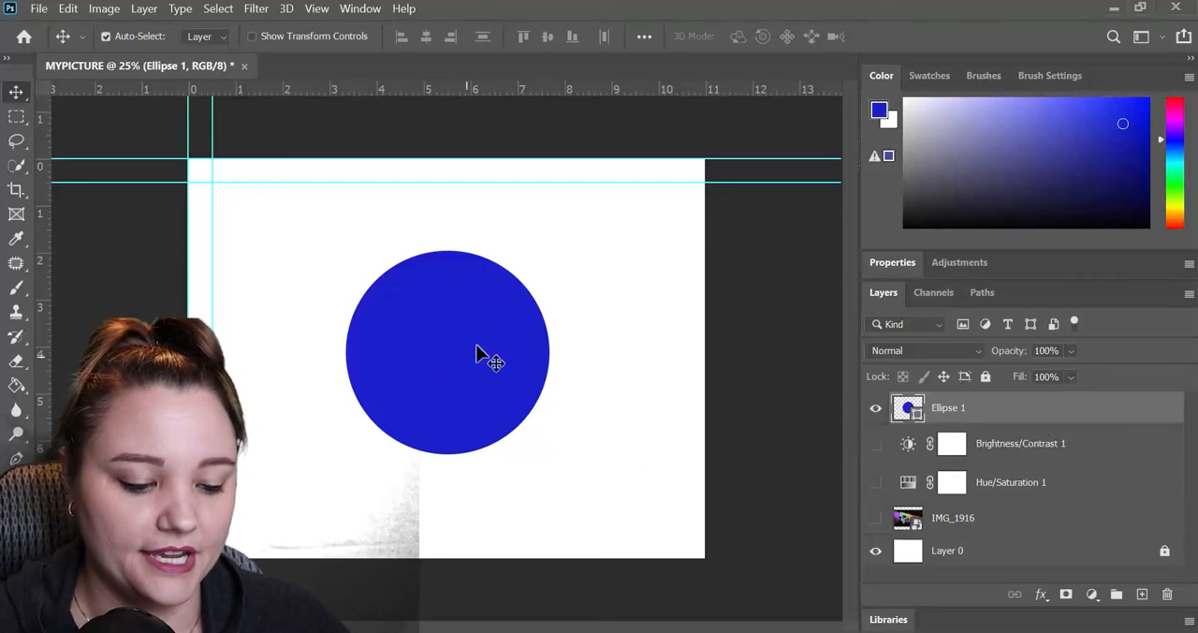
# Open the circle layer's Layer Style settings, and turn Bevel & Emboss and the first Stroke on and off again.
pyautogui.doubleClick(1002, 421)
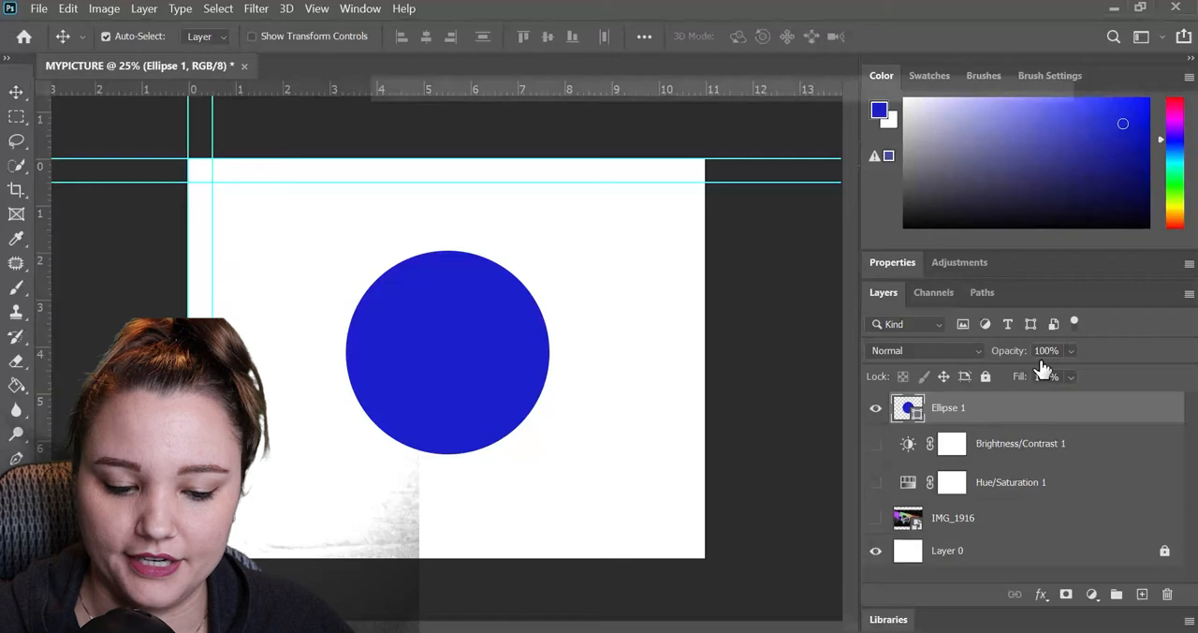
pyautogui.moveTo(669, 80); pyautogui.dragTo(795, 91)
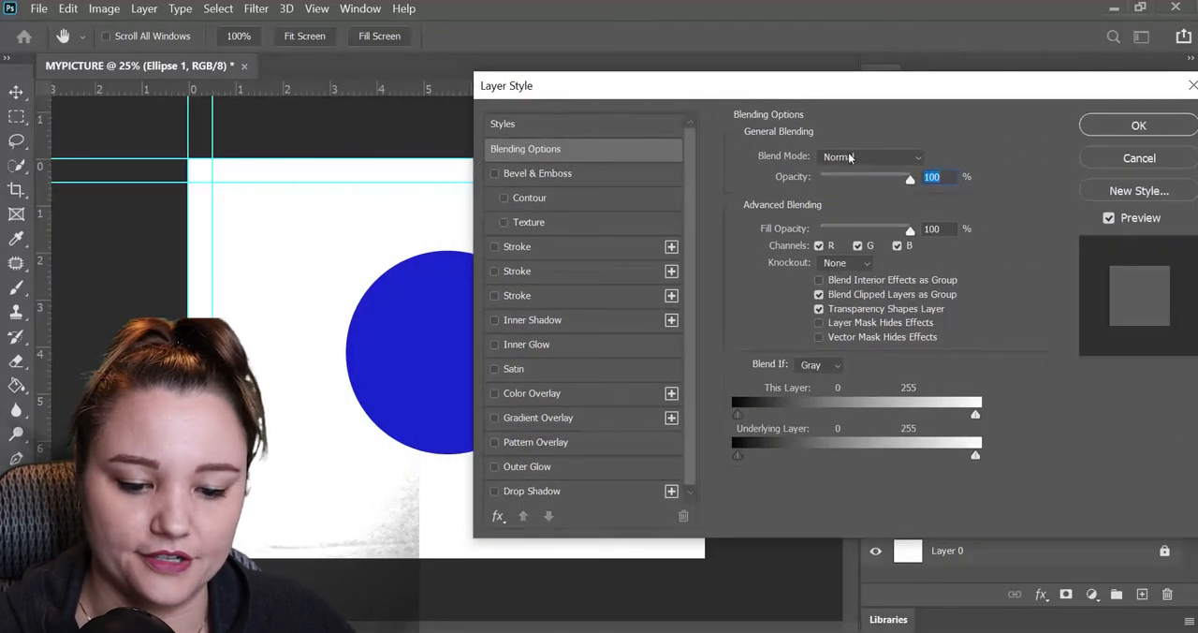
pyautogui.click(553, 176)
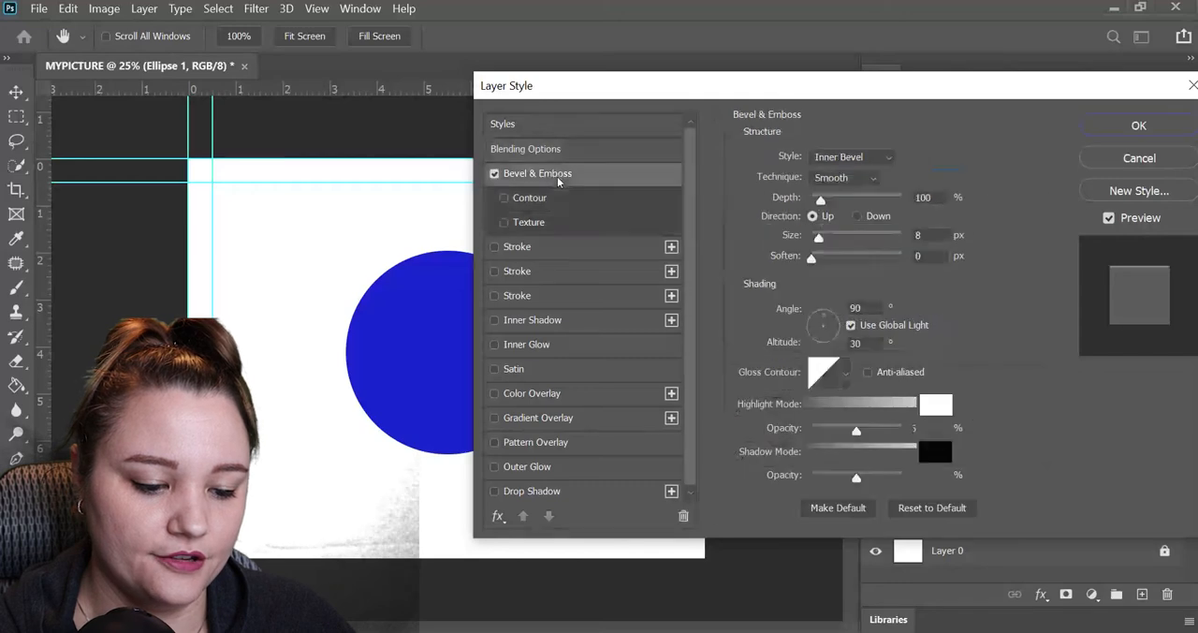
pyautogui.click(494, 174)
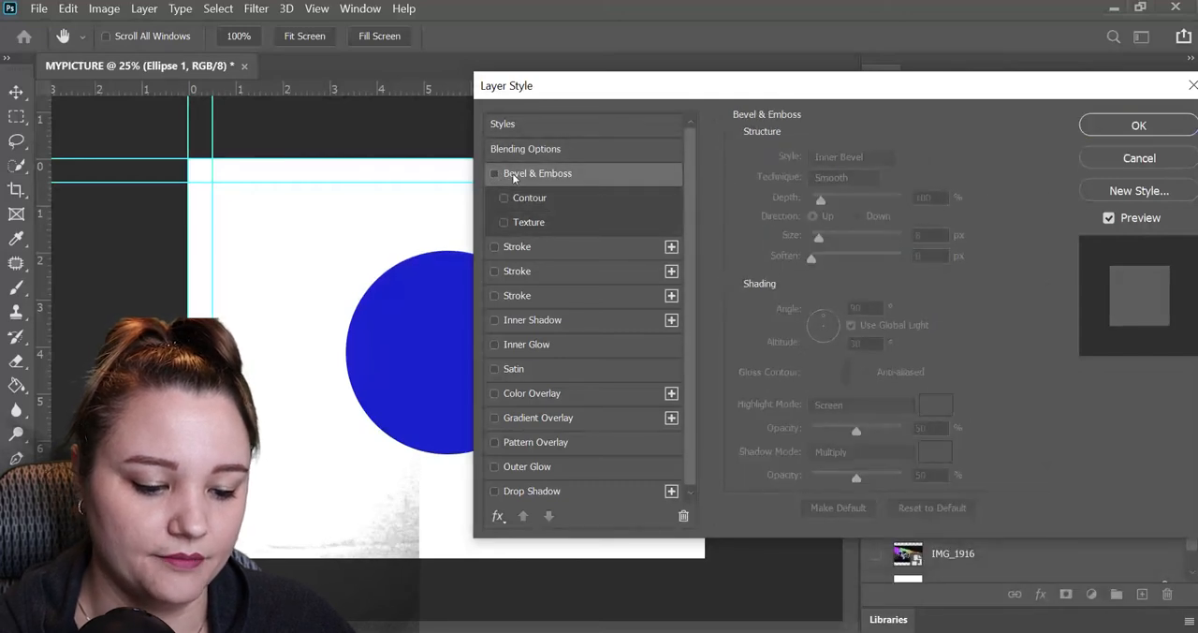
pyautogui.click(495, 247)
pyautogui.click(494, 247)
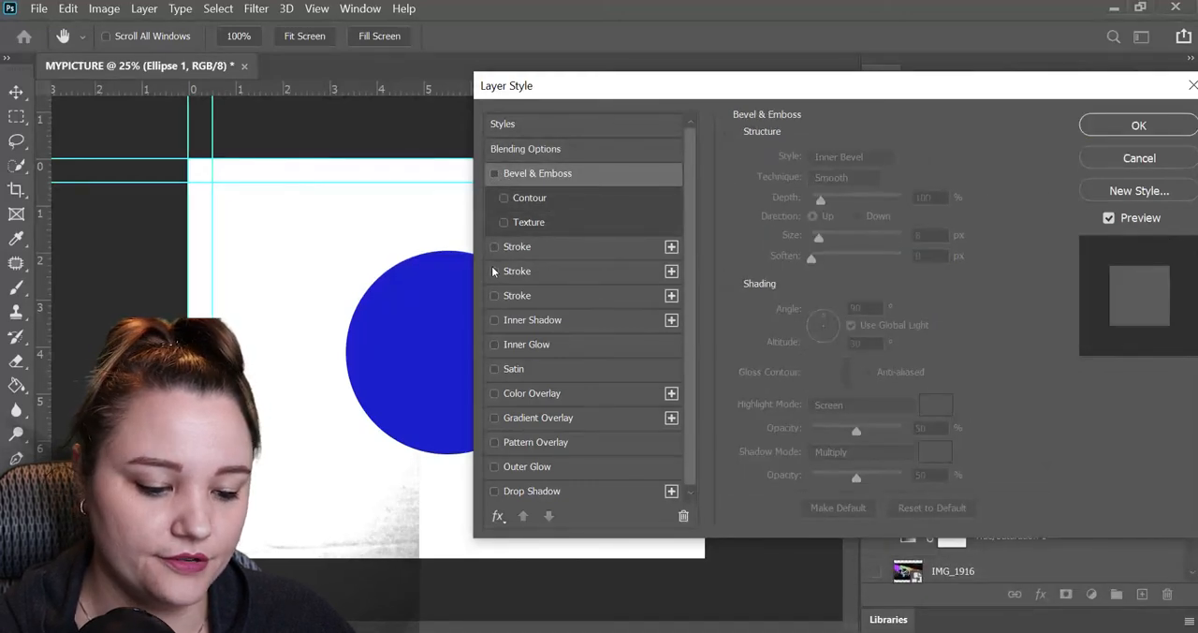
# Enable the second Stroke effect on the circle with a size of 95 px and position Inside.
pyautogui.click(494, 272)
pyautogui.click(513, 273)
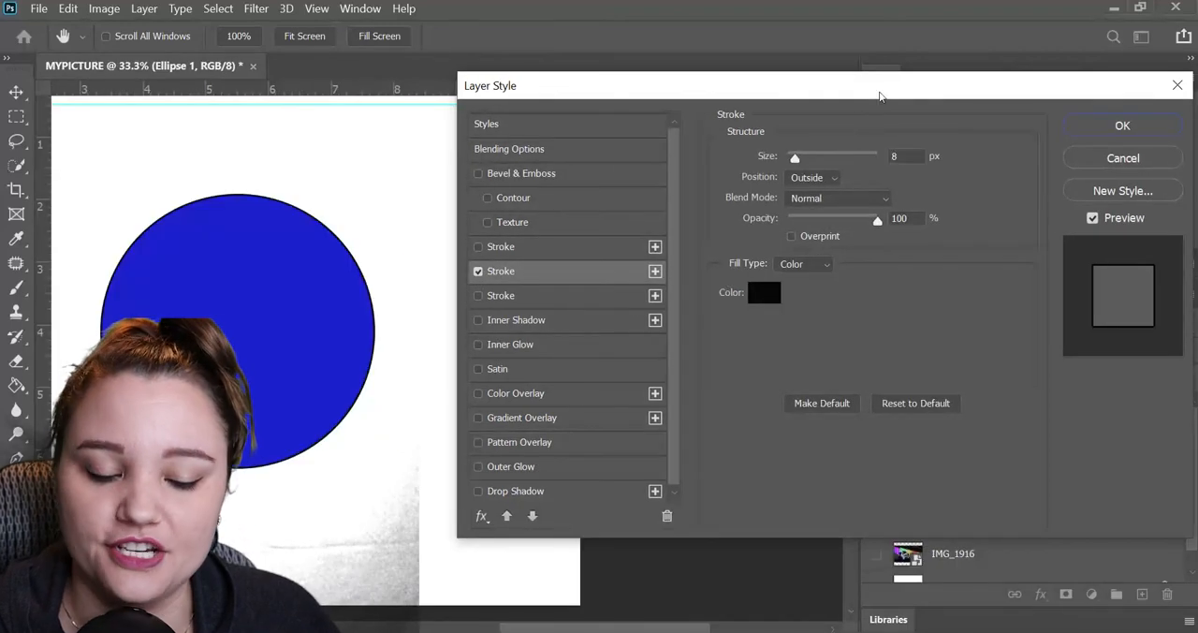
pyautogui.moveTo(792, 161); pyautogui.dragTo(824, 160)
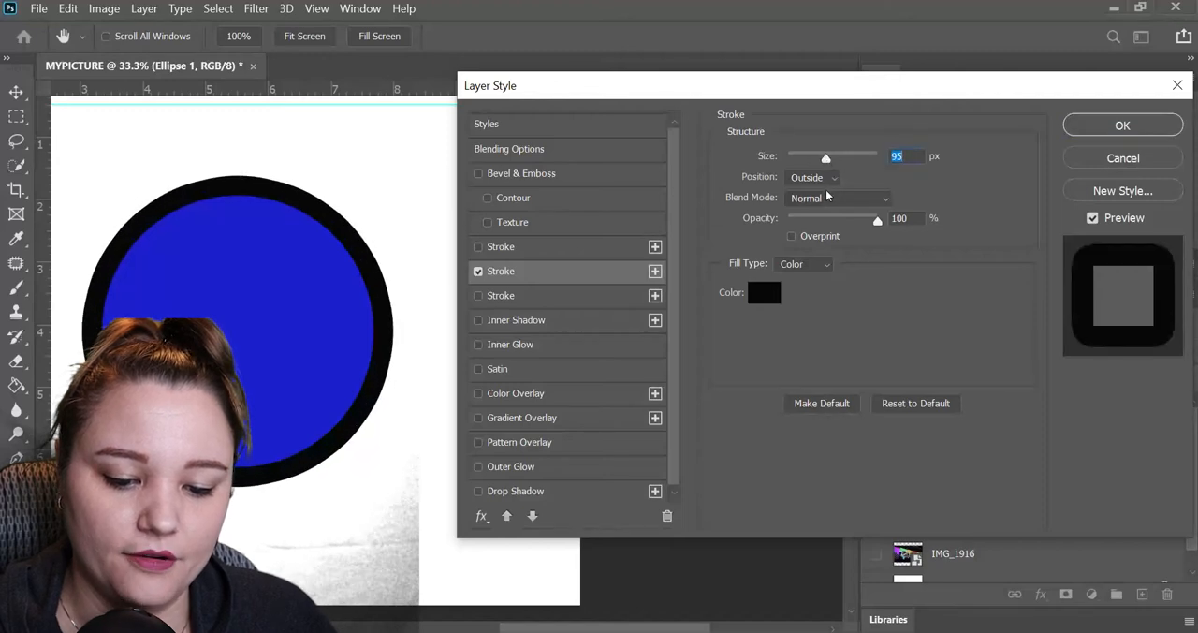
pyautogui.click(824, 181)
pyautogui.click(828, 208)
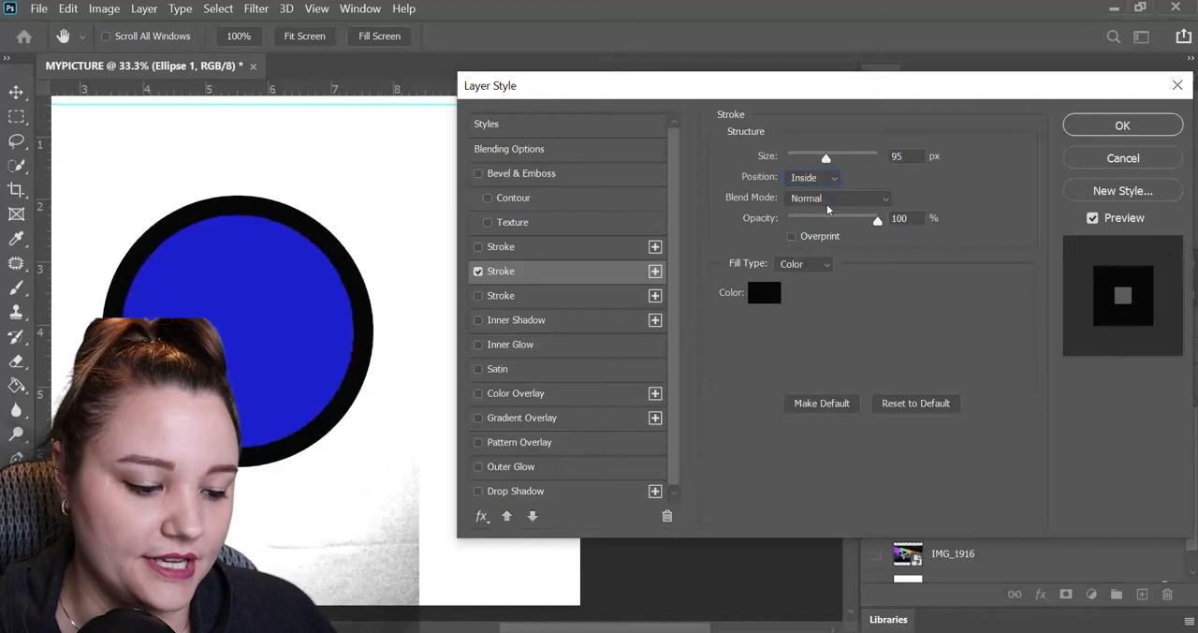
# Switch the stroke's position to Center and finally Outside, look through its blend modes, and keep Normal at 100% opacity.
pyautogui.click(827, 178)
pyautogui.click(828, 222)
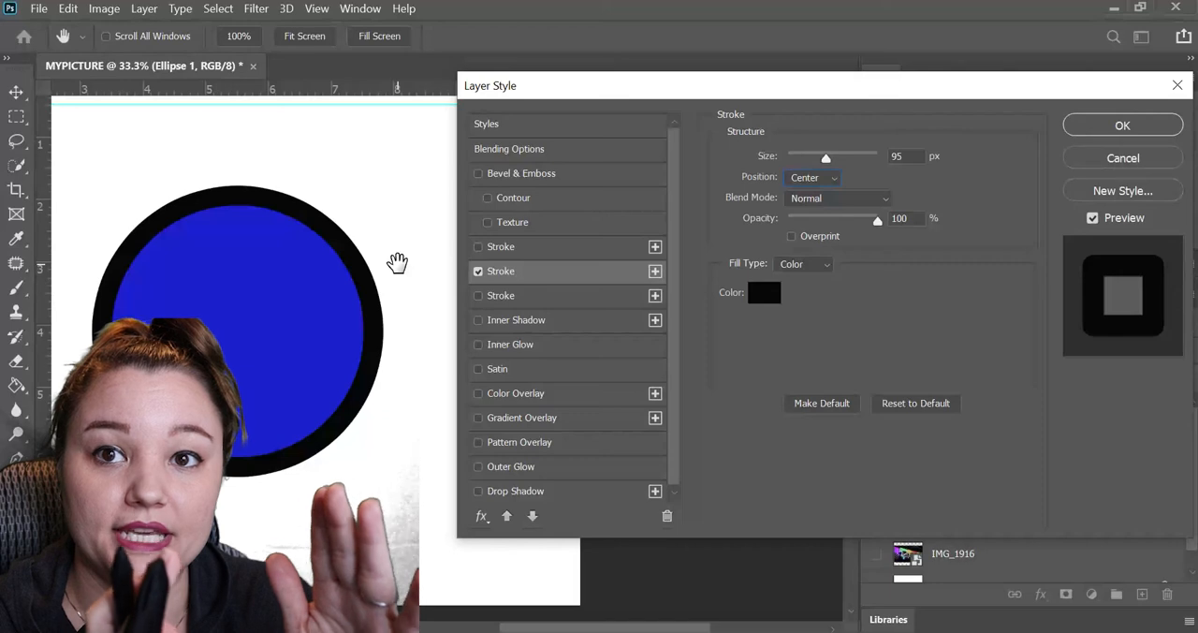
pyautogui.click(834, 178)
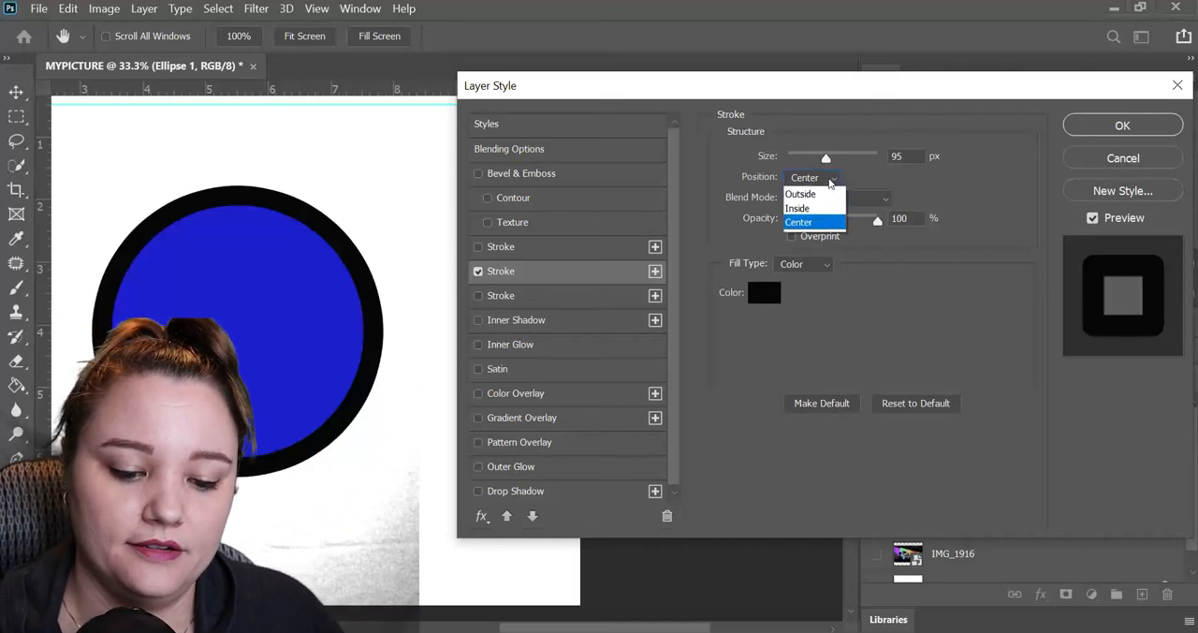
pyautogui.click(836, 187)
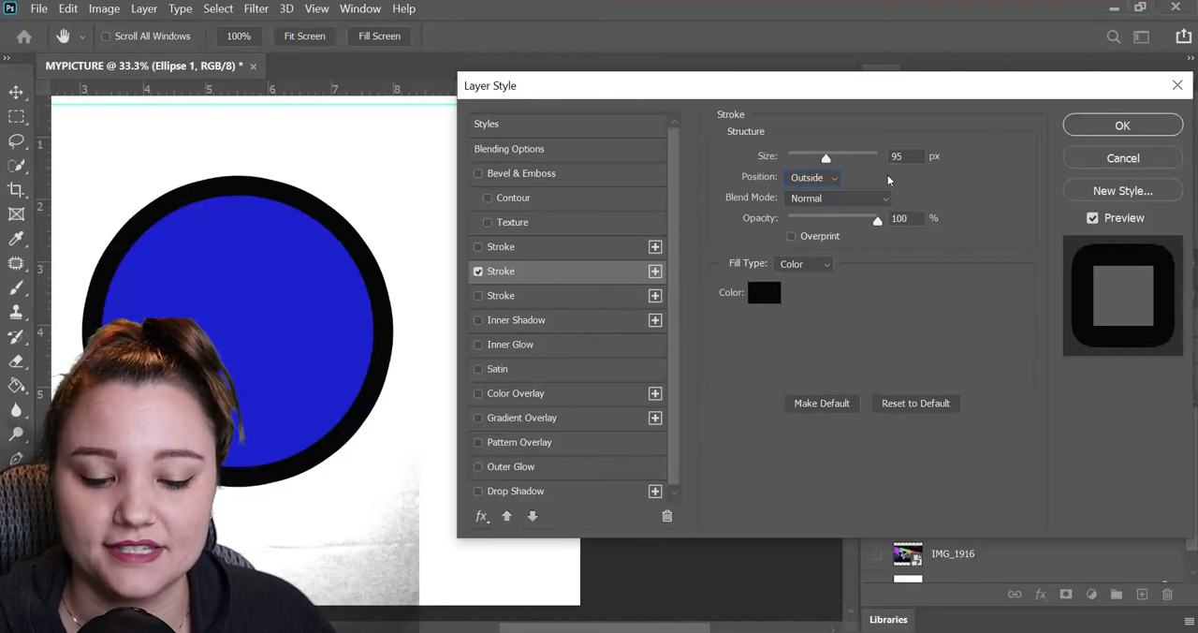
pyautogui.click(877, 201)
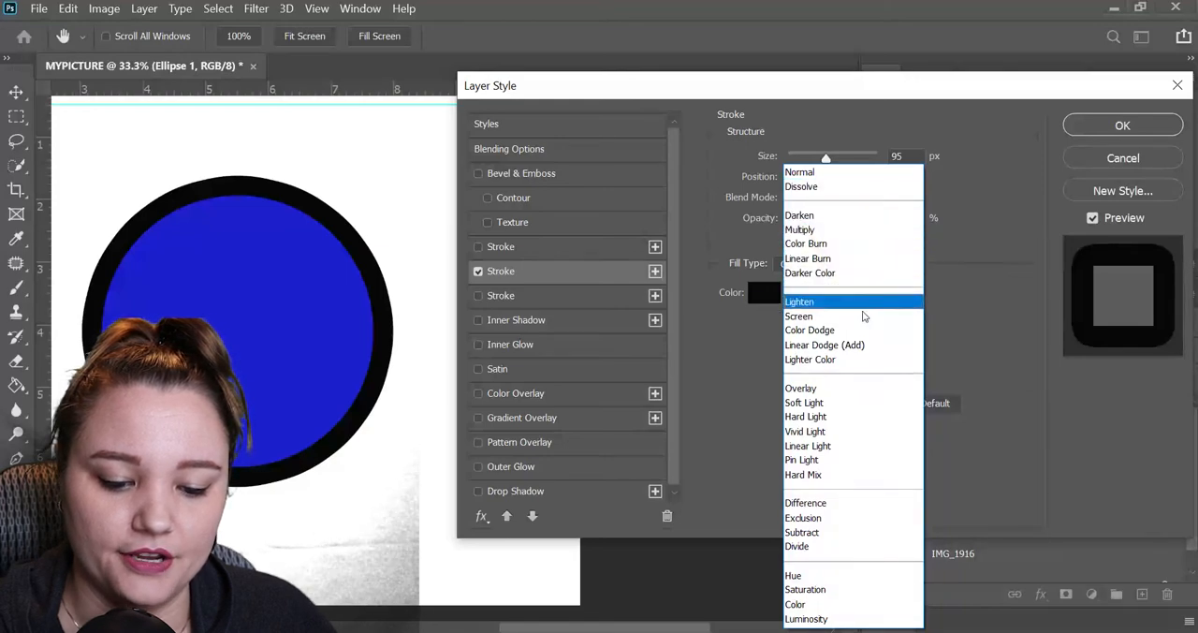
pyautogui.click(945, 184)
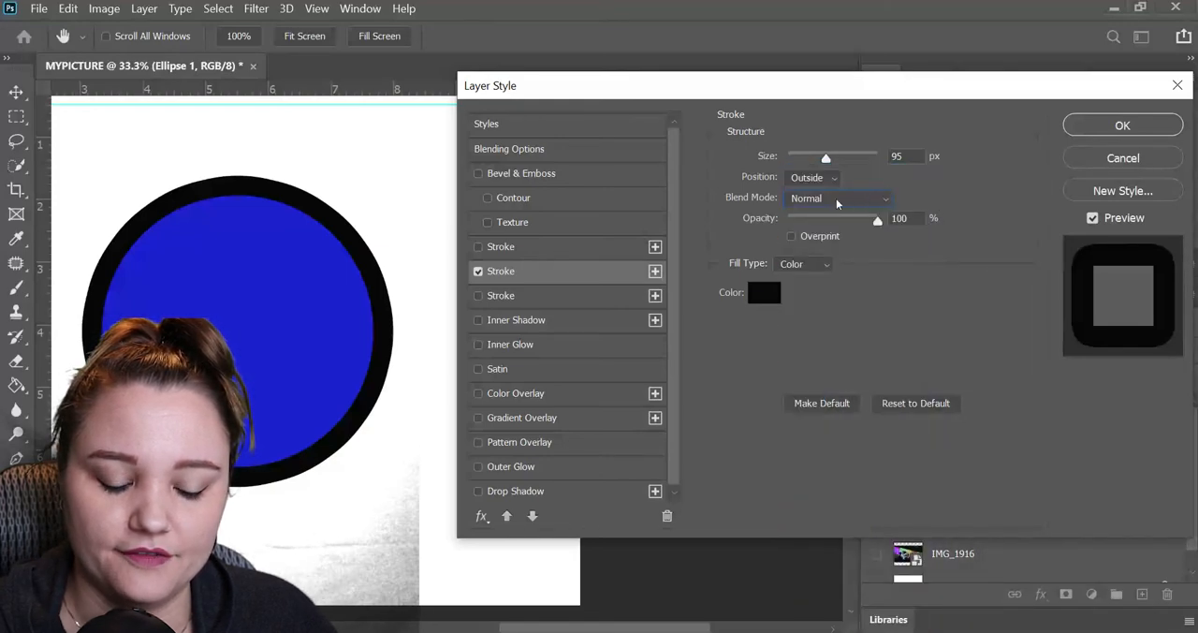
pyautogui.moveTo(878, 221)
pyautogui.mouseDown()
pyautogui.moveTo(792, 229)
pyautogui.moveTo(899, 225)
pyautogui.moveTo(843, 228)
pyautogui.moveTo(888, 223)
pyautogui.mouseUp()
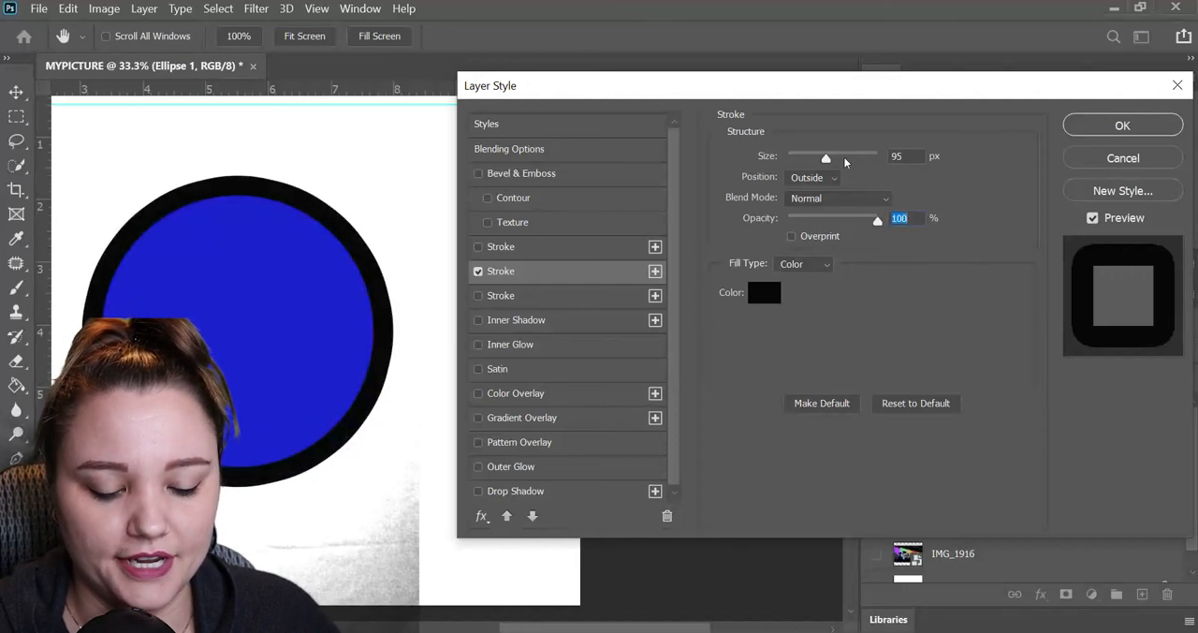
# Change the circle's stroke color from the default dark to a saturated violet-blue.
pyautogui.click(765, 293)
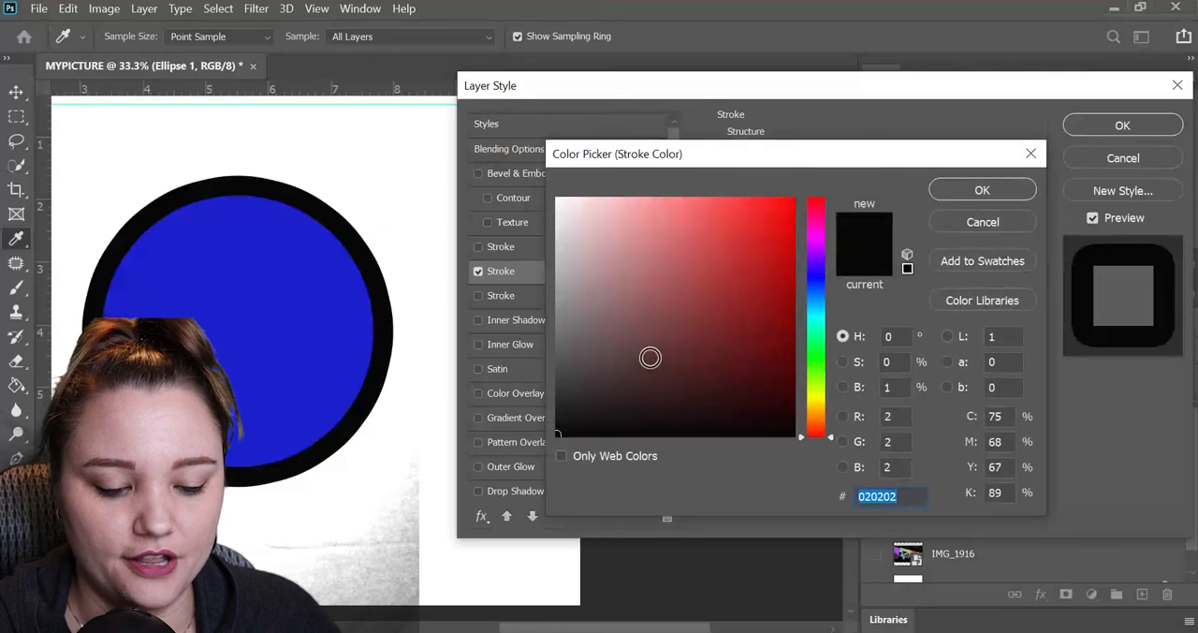
pyautogui.click(793, 221)
pyautogui.moveTo(816, 349)
pyautogui.mouseDown()
pyautogui.moveTo(816, 237)
pyautogui.moveTo(815, 296)
pyautogui.moveTo(815, 267)
pyautogui.mouseUp()
pyautogui.click(980, 190)
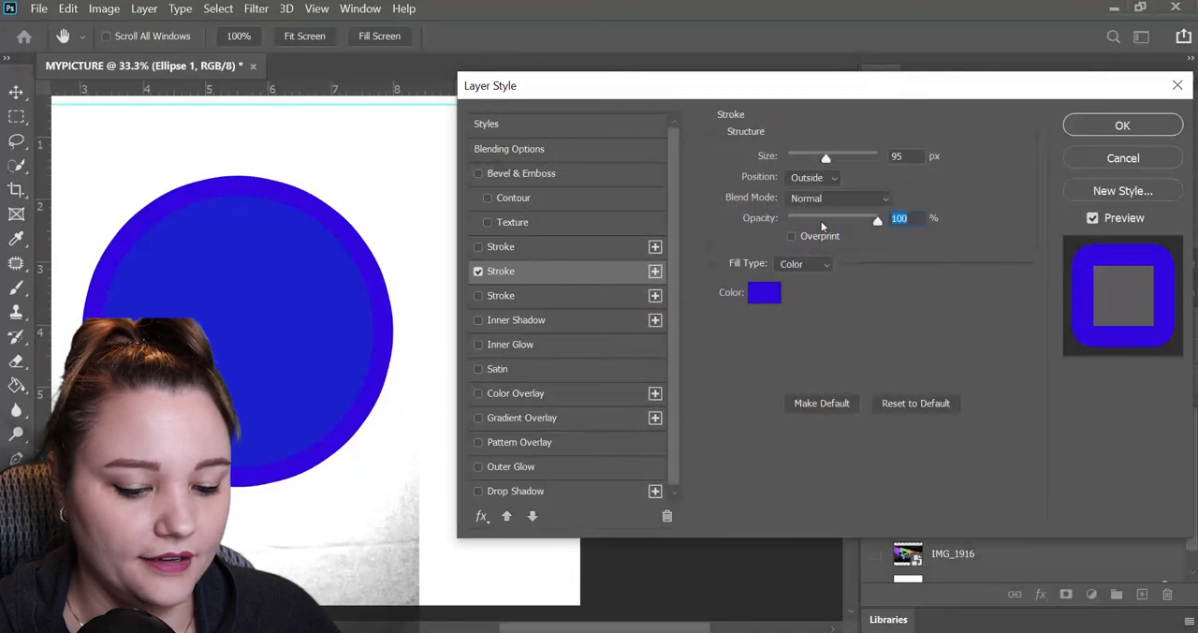
# Adjust the stroke's color and lower its opacity, and turn the second Stroke effect off.
pyautogui.click(764, 292)
pyautogui.moveTo(816, 270)
pyautogui.mouseDown()
pyautogui.moveTo(816, 226)
pyautogui.moveTo(842, 228)
pyautogui.moveTo(794, 230)
pyautogui.moveTo(862, 231)
pyautogui.mouseUp()
pyautogui.click(980, 190)
pyautogui.click(478, 270)
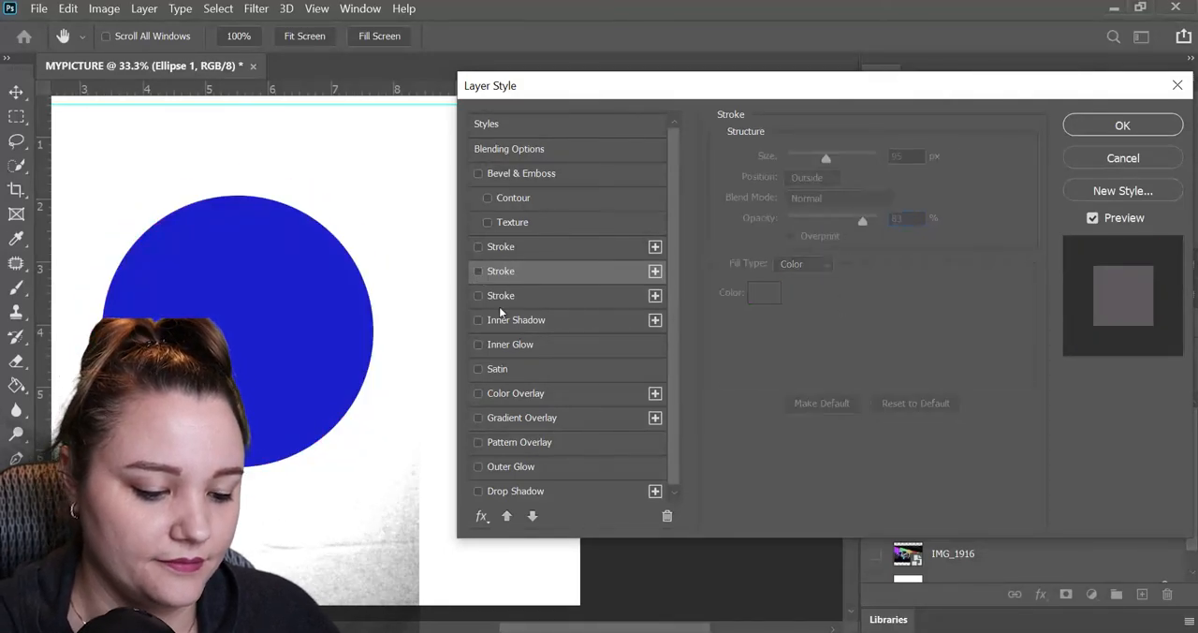
# Enable Color Overlay on the circle and set the overlay color to a strong red.
pyautogui.click(543, 344)
pyautogui.click(561, 397)
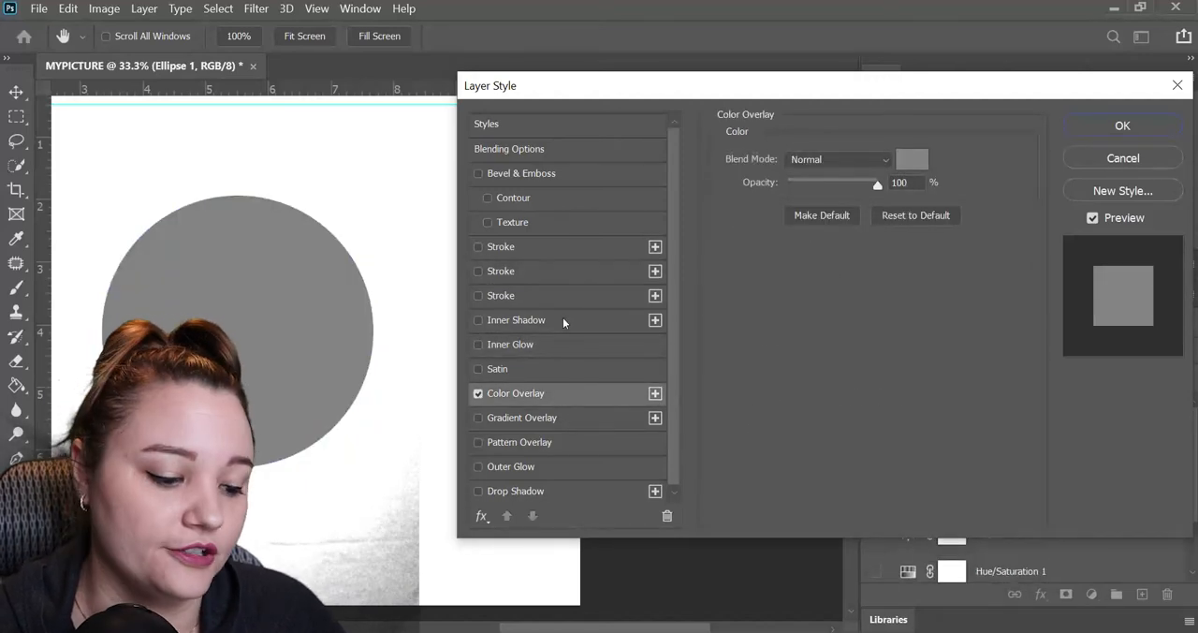
pyautogui.click(912, 161)
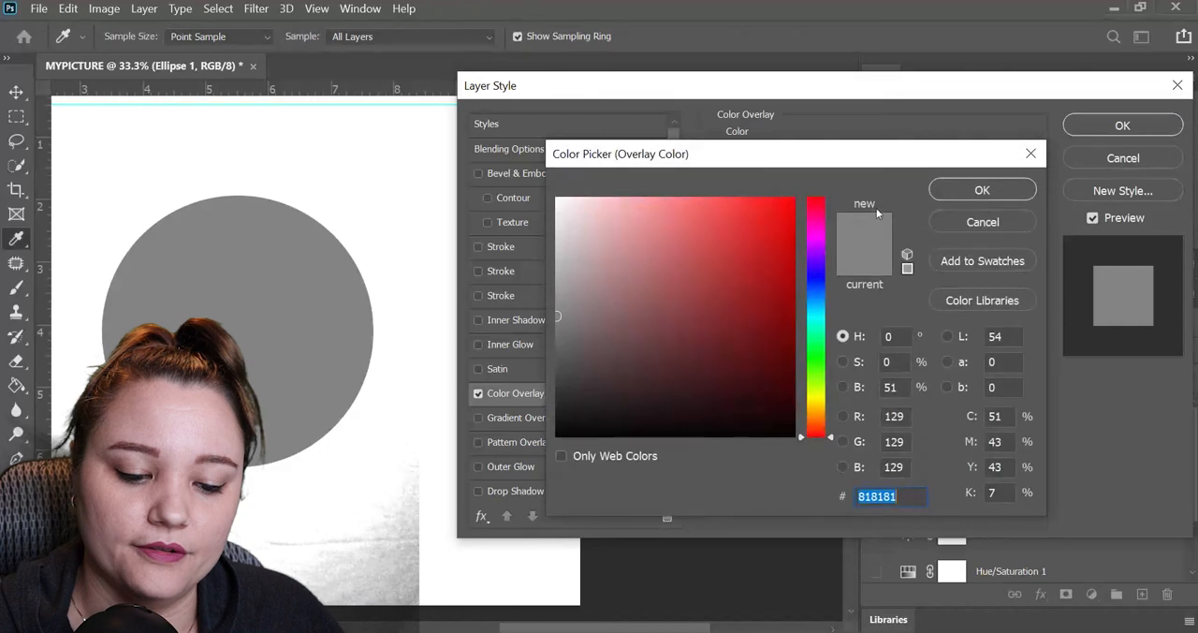
pyautogui.moveTo(726, 288); pyautogui.dragTo(765, 259)
pyautogui.click(932, 192)
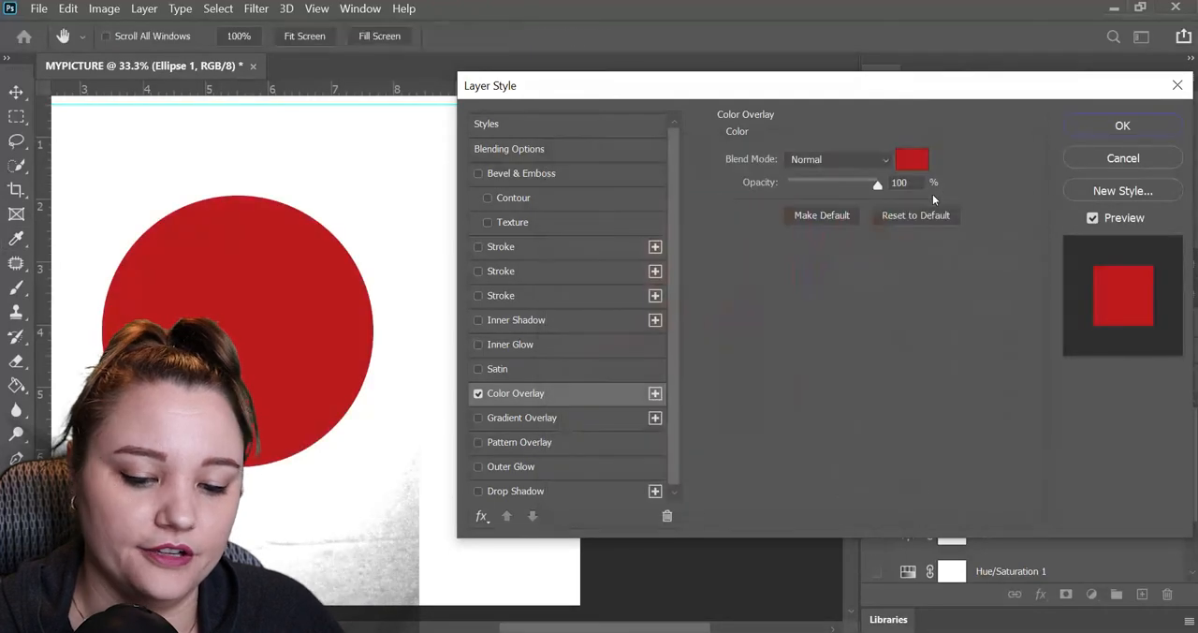
# Set the Color Overlay's blend mode to Multiply and its color to teal 17b4ba.
pyautogui.click(881, 159)
pyautogui.click(815, 228)
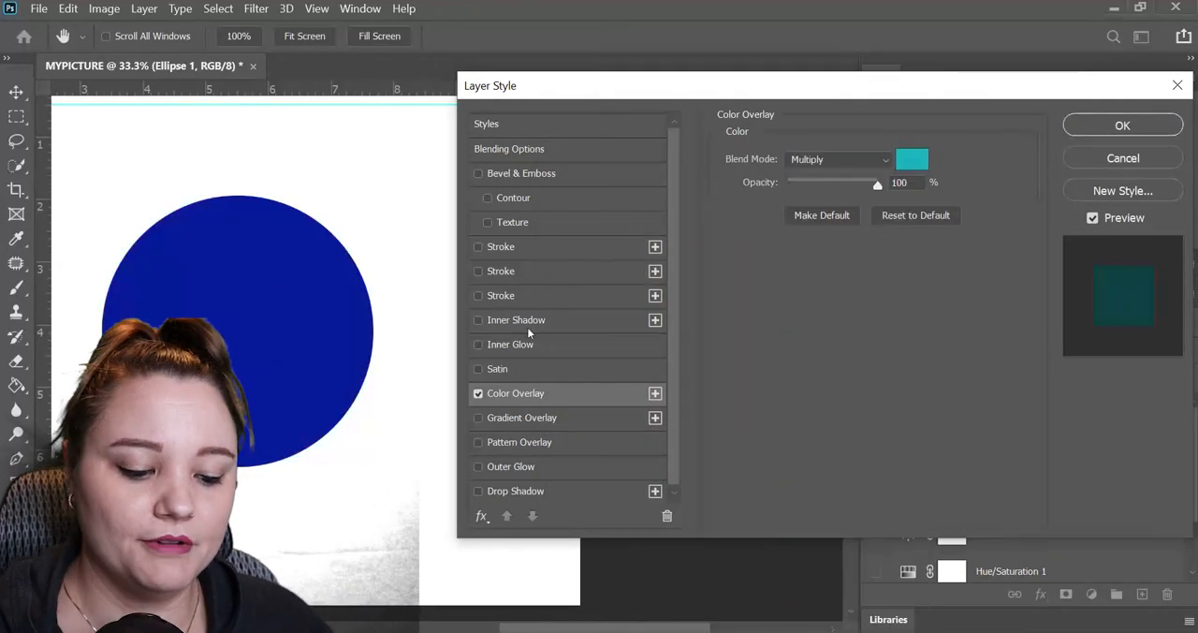
pyautogui.click(912, 160)
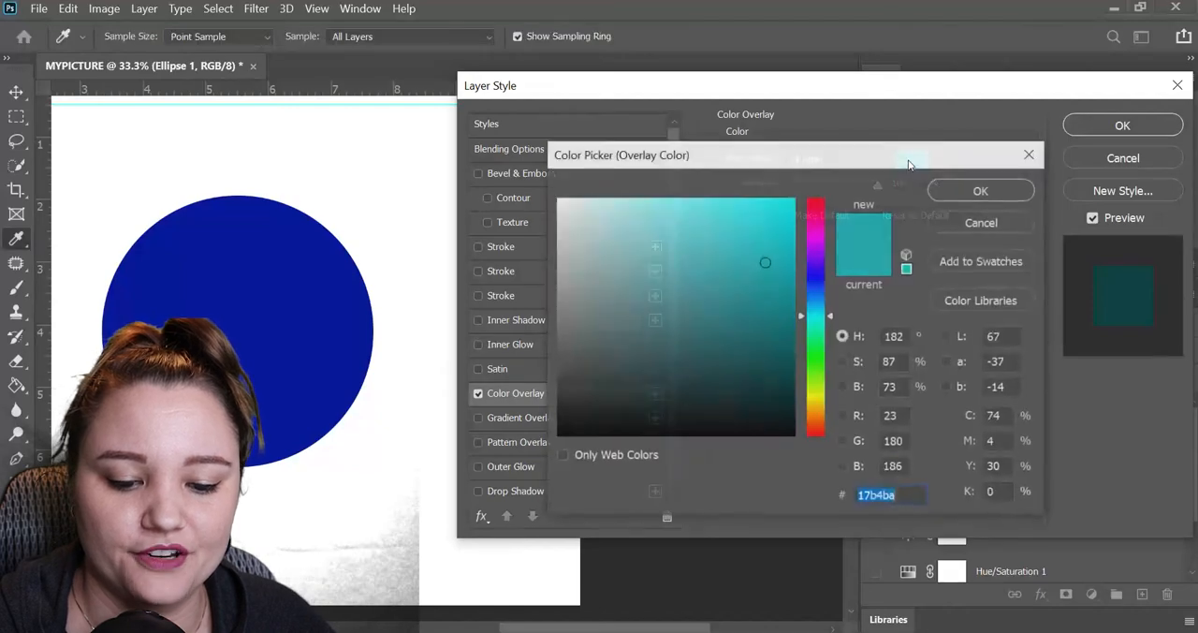
pyautogui.click(991, 222)
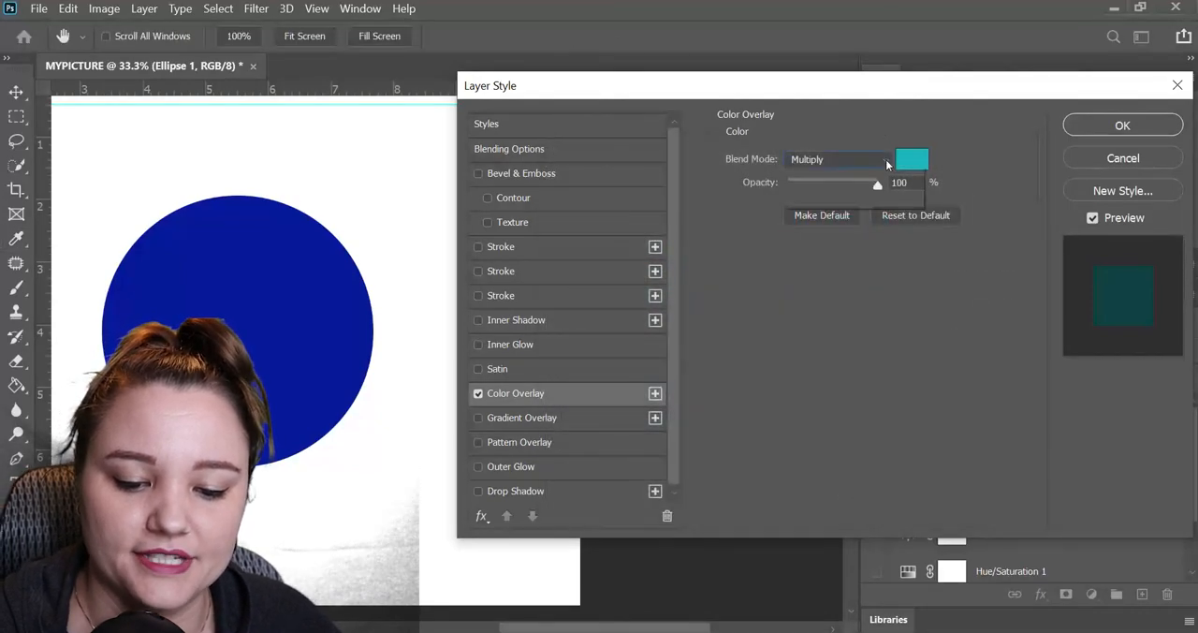
# Return the Color Overlay's blend mode to Normal and turn the overlay off.
pyautogui.click(885, 159)
pyautogui.click(814, 169)
pyautogui.click(479, 393)
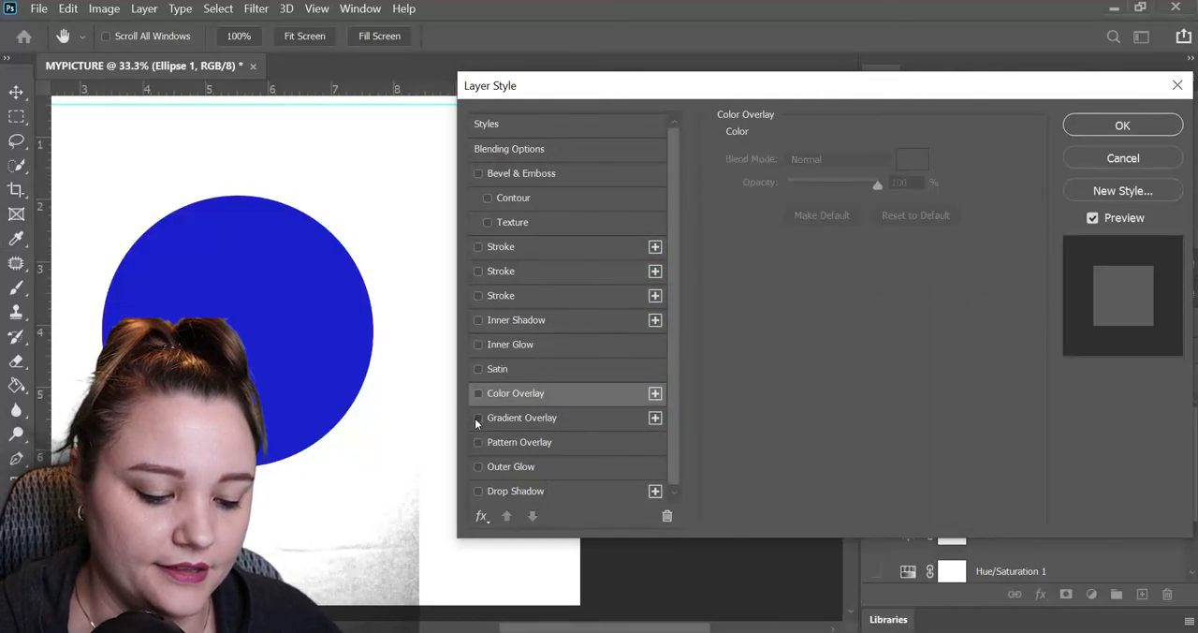
# Enable Gradient Overlay on the circle and try the blue striped preset before applying the purple-to-orange gradient.
pyautogui.click(478, 417)
pyautogui.click(560, 422)
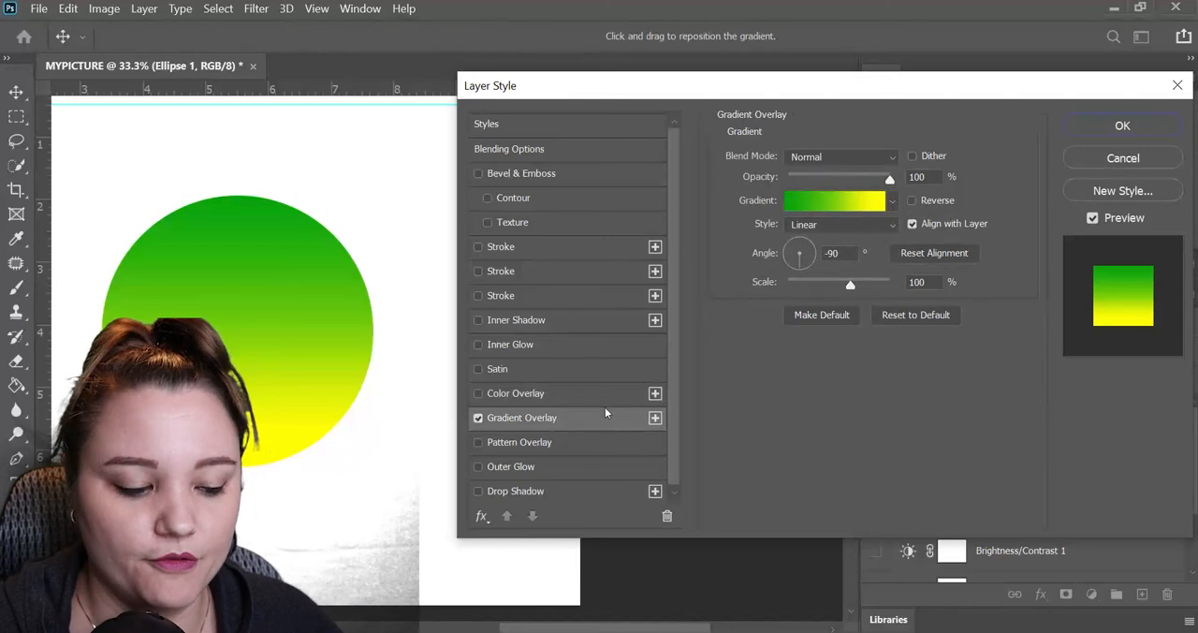
pyautogui.click(893, 201)
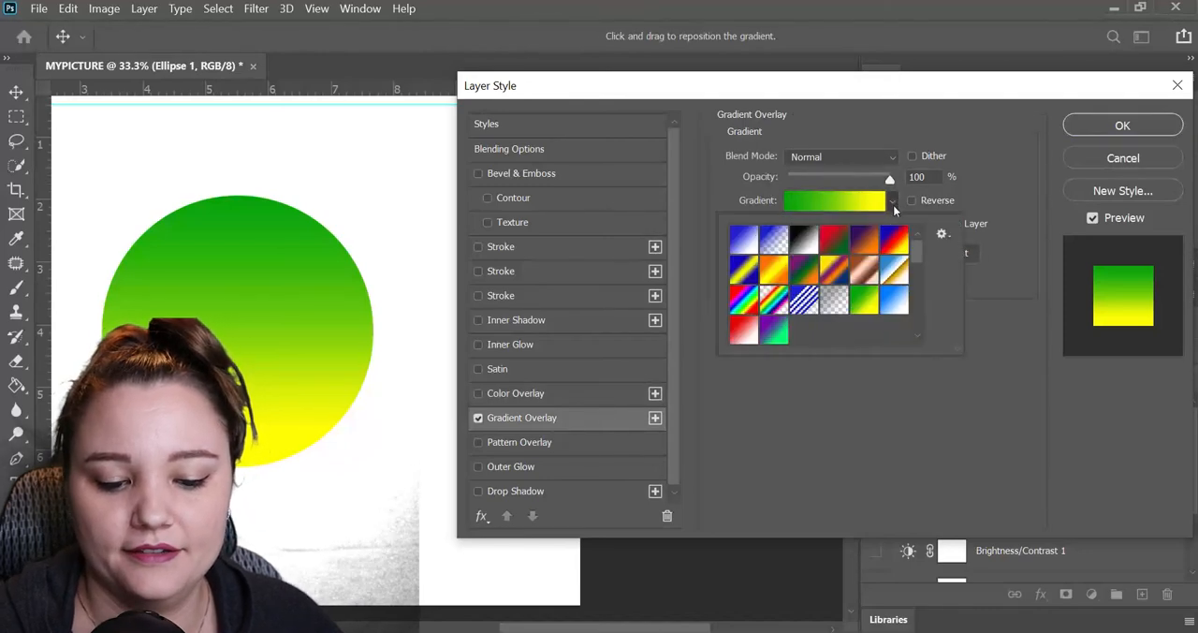
pyautogui.click(804, 299)
pyautogui.click(867, 249)
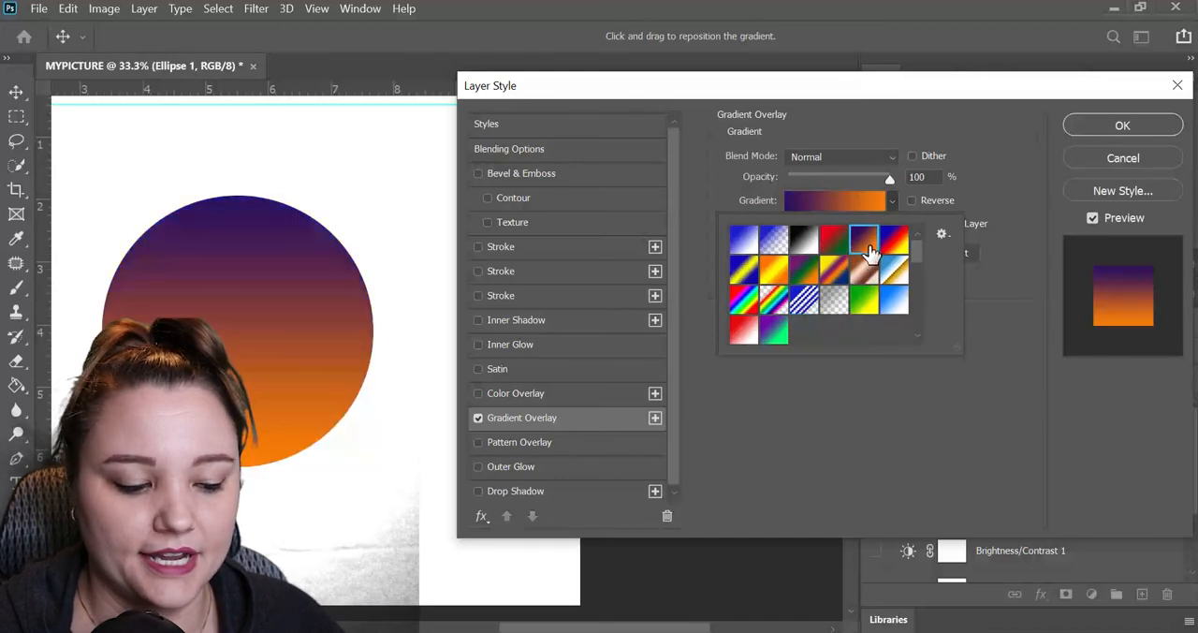
# Try the blue-red-yellow, copper and multicolor gradient presets on the circle, and settle on the orange-yellow-orange gradient.
pyautogui.click(891, 247)
pyautogui.click(861, 274)
pyautogui.click(832, 269)
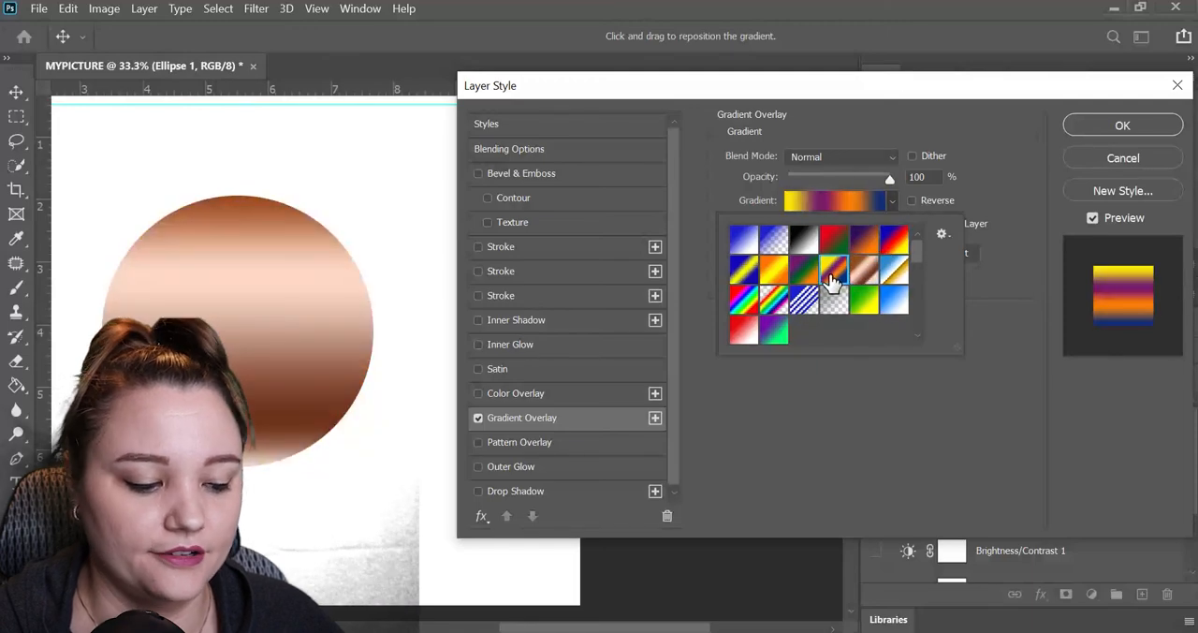
pyautogui.click(803, 271)
pyautogui.click(773, 275)
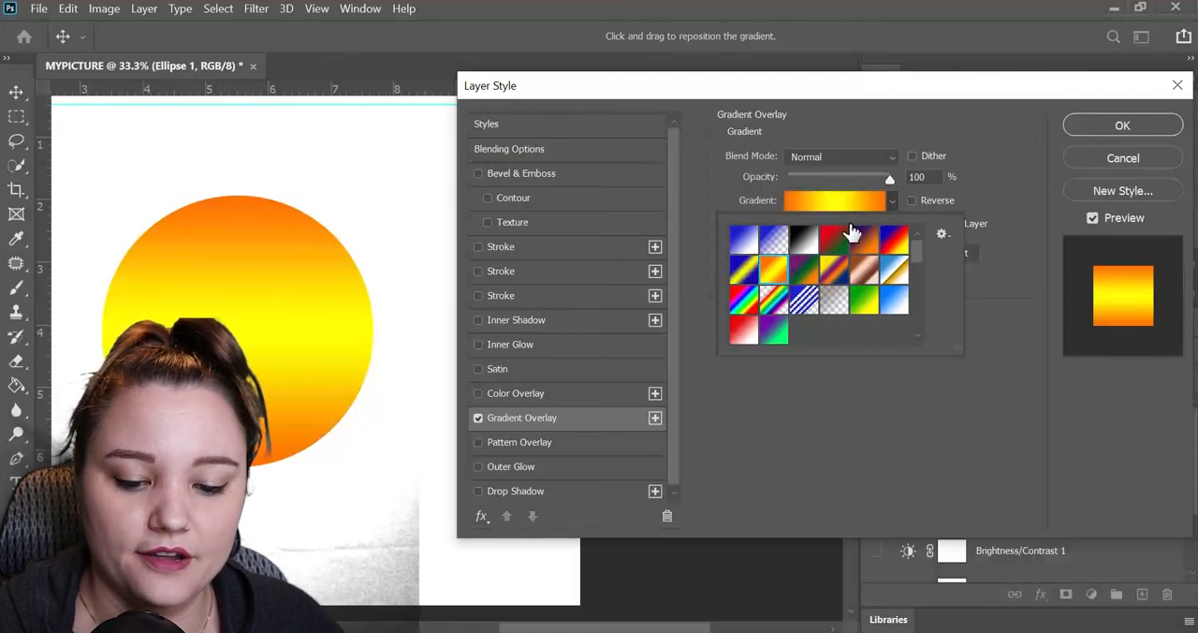